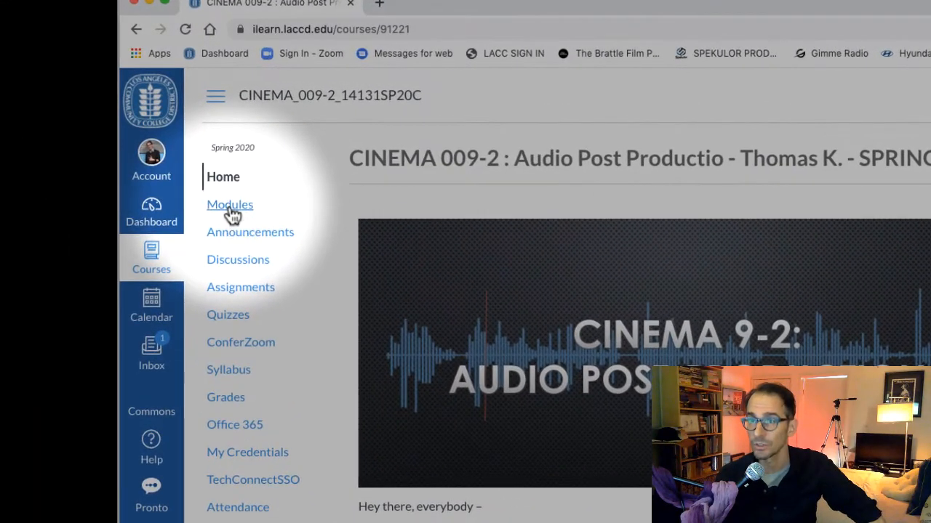
Open the In-Class Audio Post-Production Session assignment from the Week of May 1 - 8 course module
left_click(103, 158)
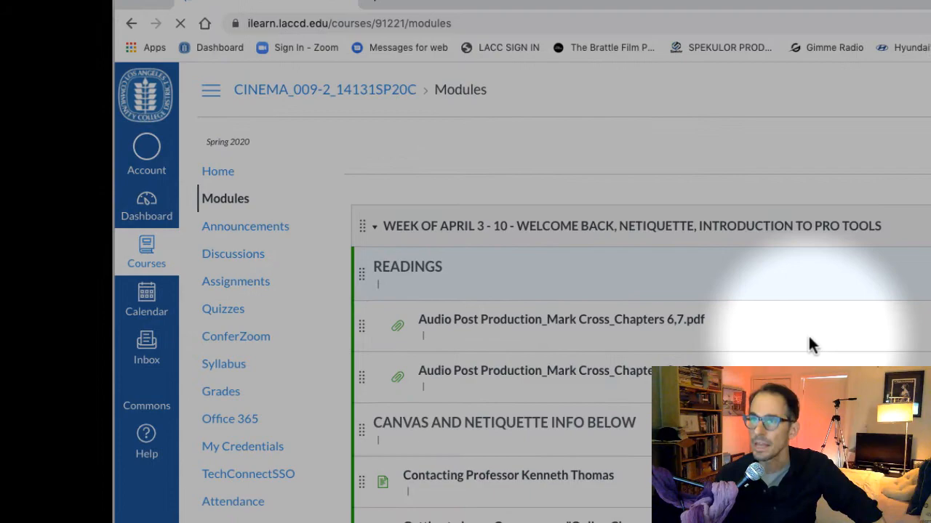
scroll(809, 338, "down", 15)
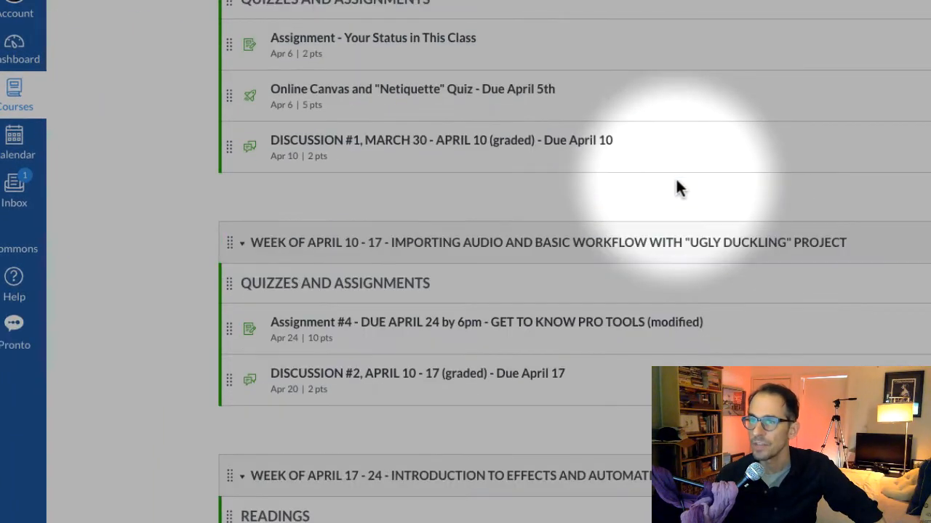
scroll(676, 182, "down", 10)
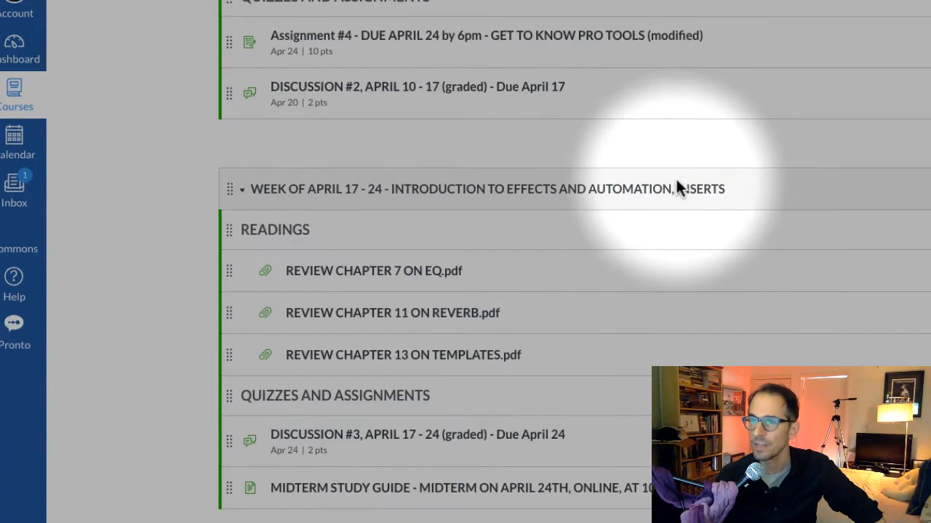
scroll(676, 187, "down", 3)
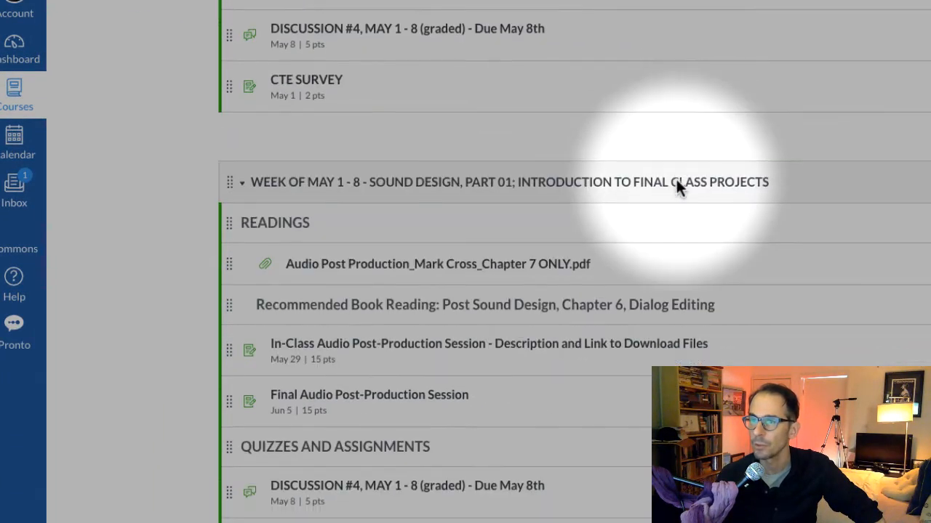
scroll(675, 187, "down", 3)
scroll(676, 185, "down", 5)
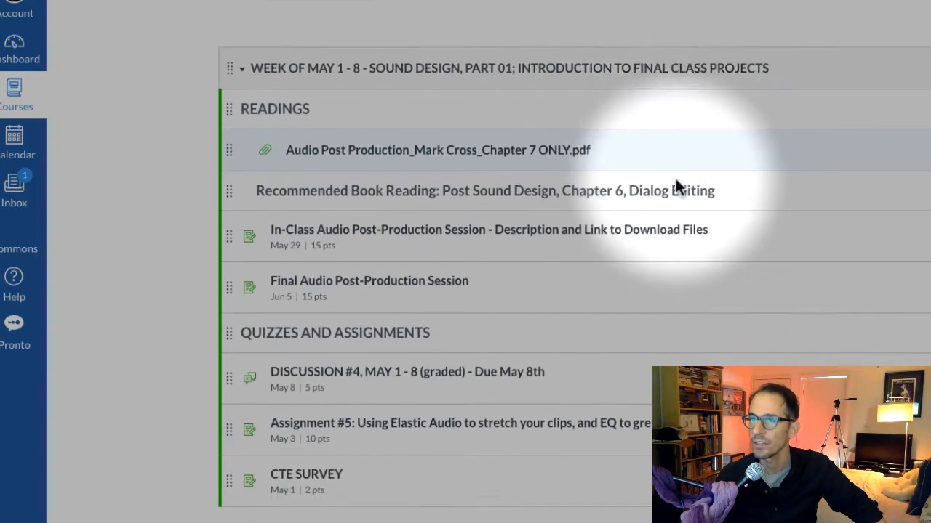
scroll(676, 184, "up", 2)
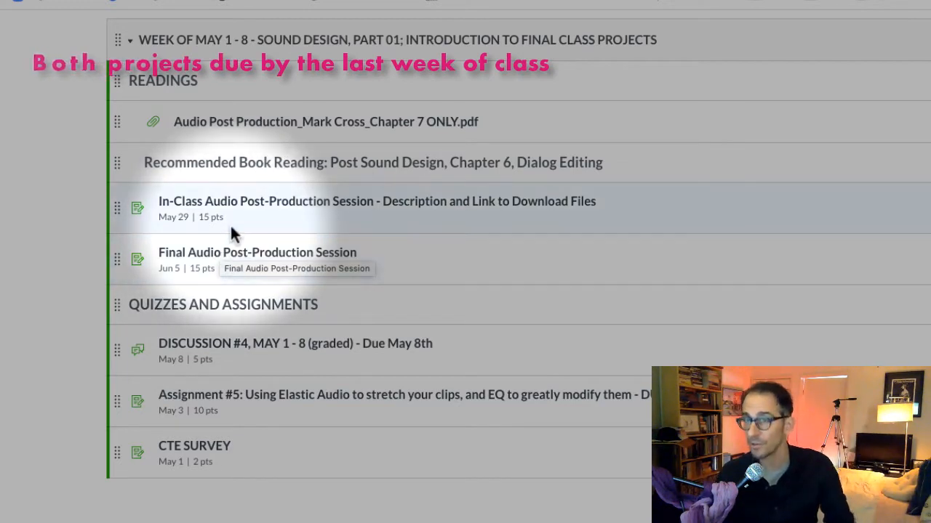
left_click(268, 213)
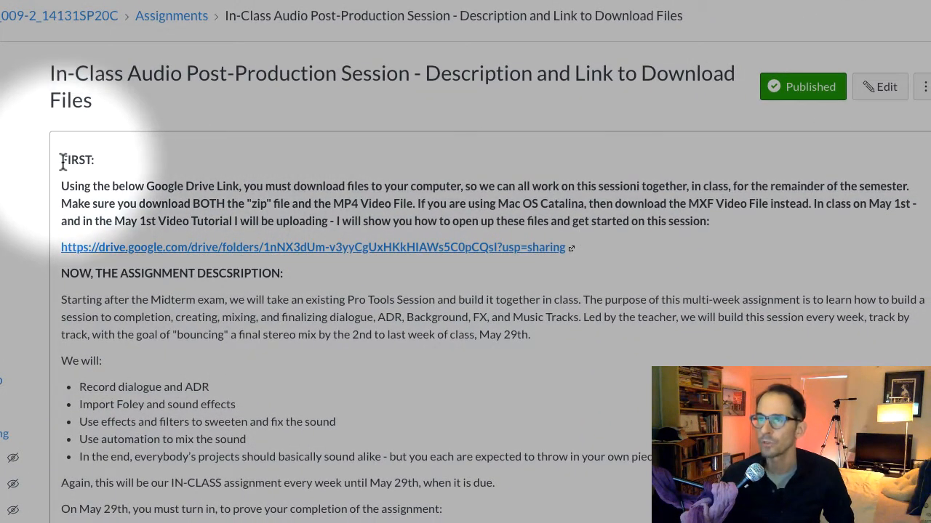
Highlight the assignment's instructions on downloading the zip and MP4 files, and on using the MXF video for Mac OS Catalina
left_click_drag(67, 161, 727, 227)
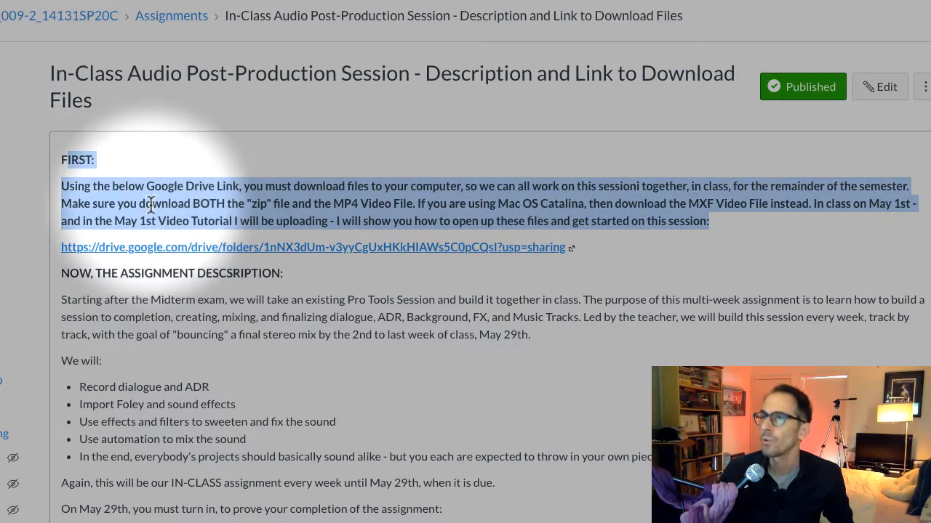
left_click(194, 203)
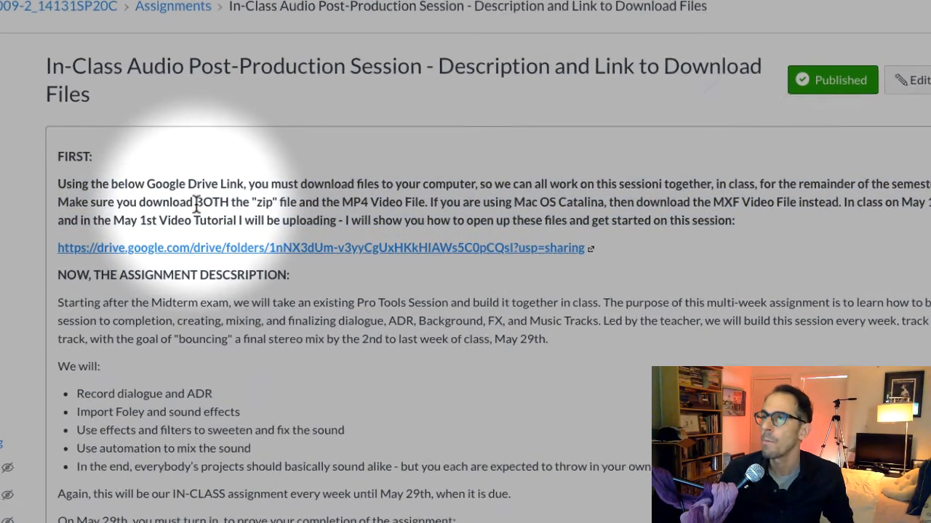
left_click_drag(195, 204, 427, 203)
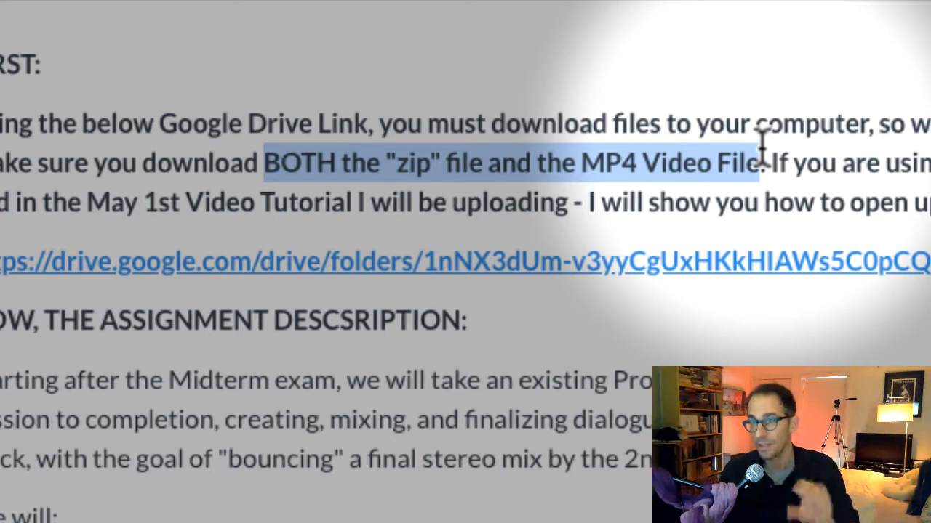
left_click_drag(762, 145, 507, 191)
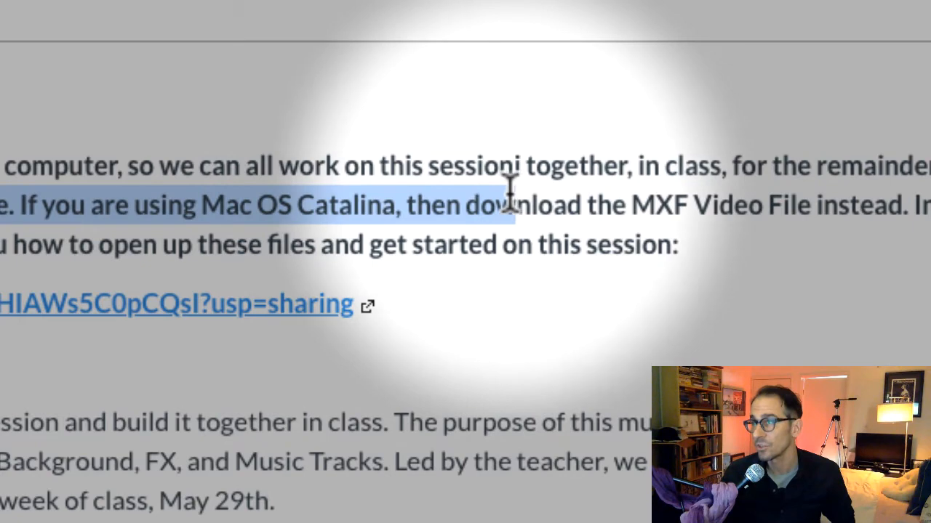
left_click(300, 196)
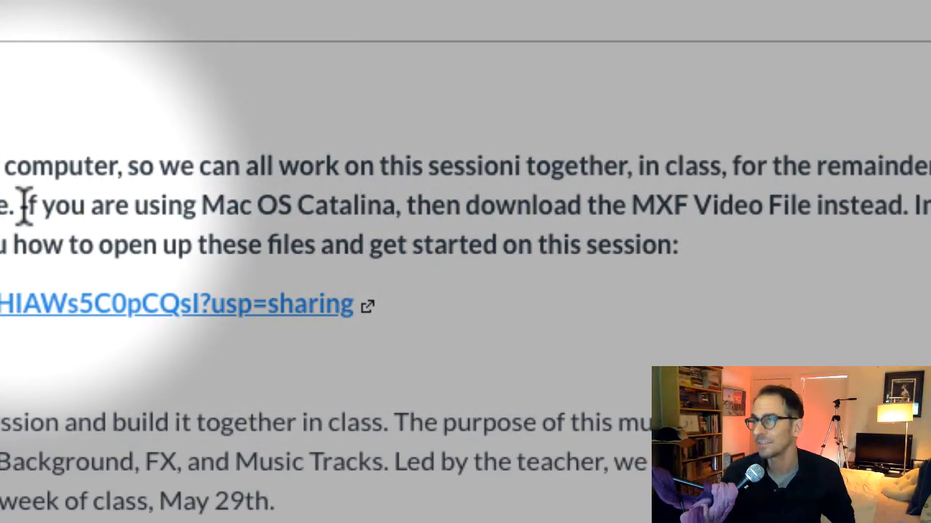
left_click_drag(21, 204, 902, 190)
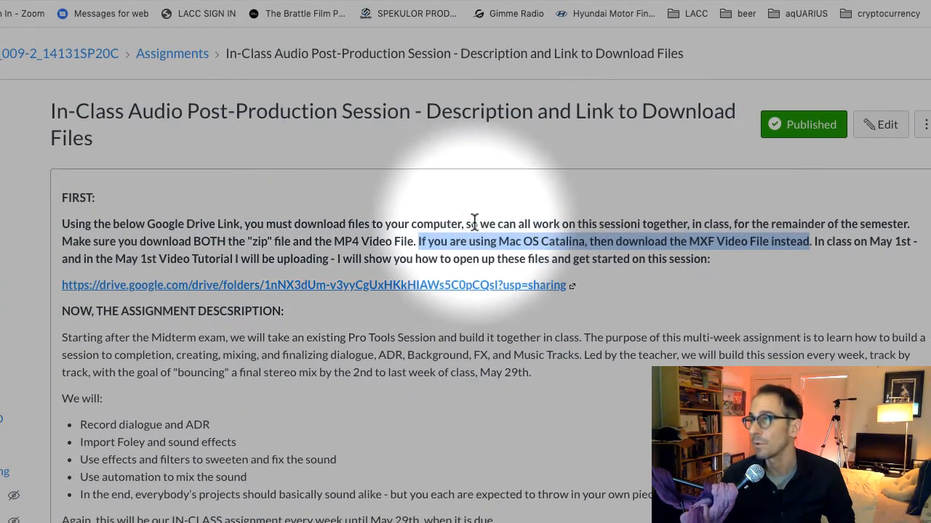
left_click(369, 254)
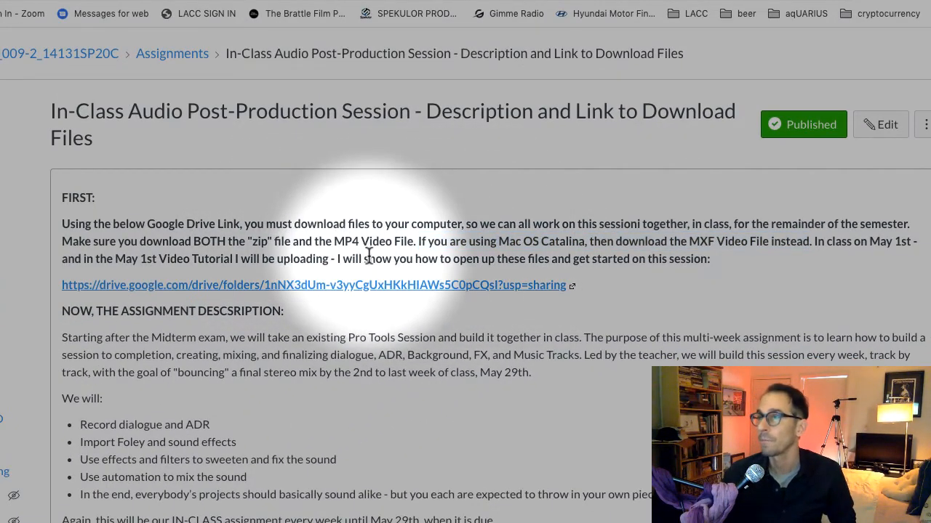
Open the assignment's Google Drive link and browse the VIDEO FILES folder, checking its OPEN FOR MAC OS CATALINA subfolder
left_click(368, 288)
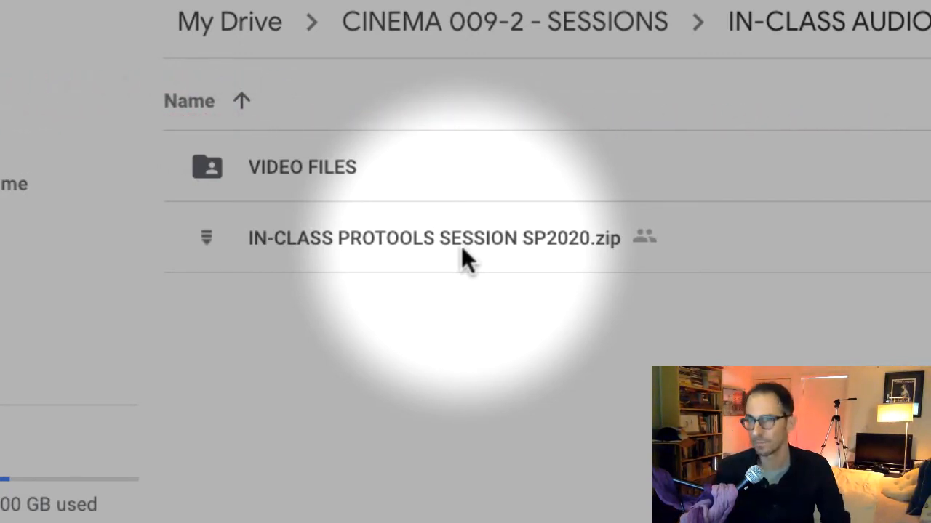
left_click(438, 235)
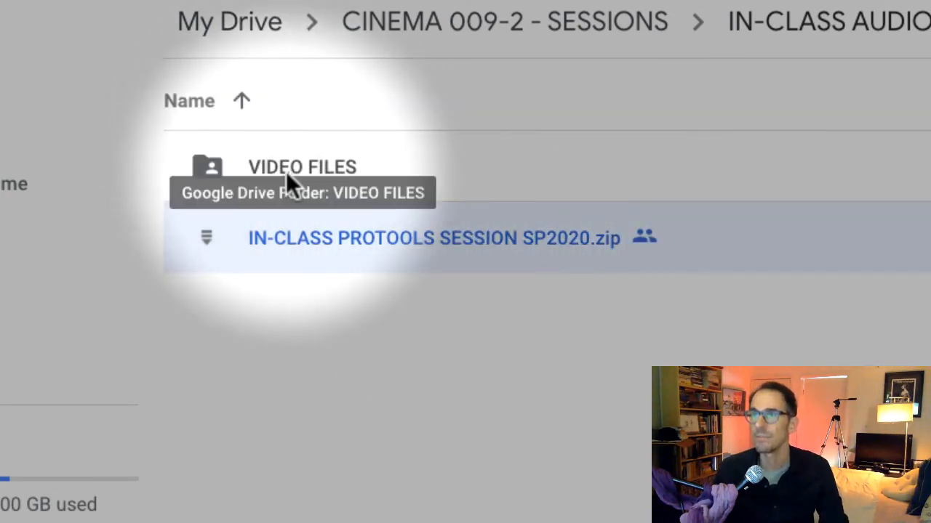
double_click(276, 166)
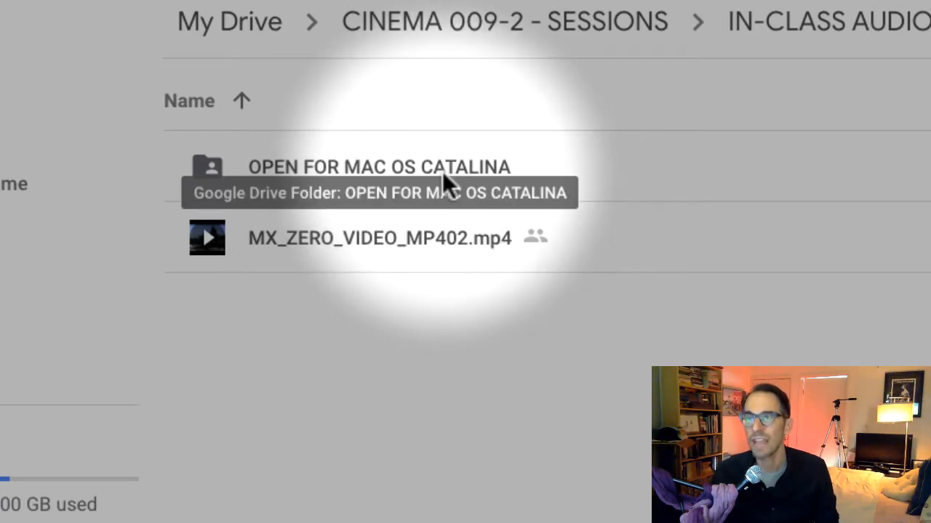
double_click(440, 169)
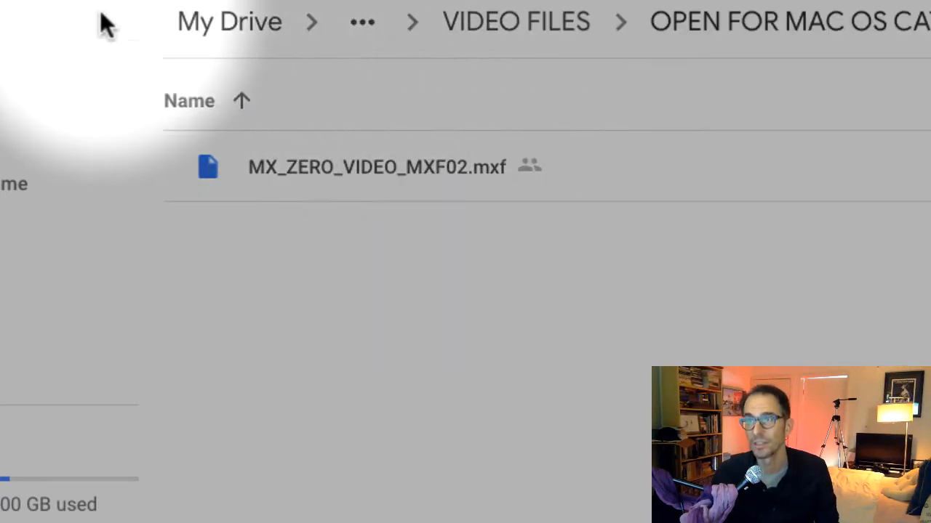
key("super+Left")
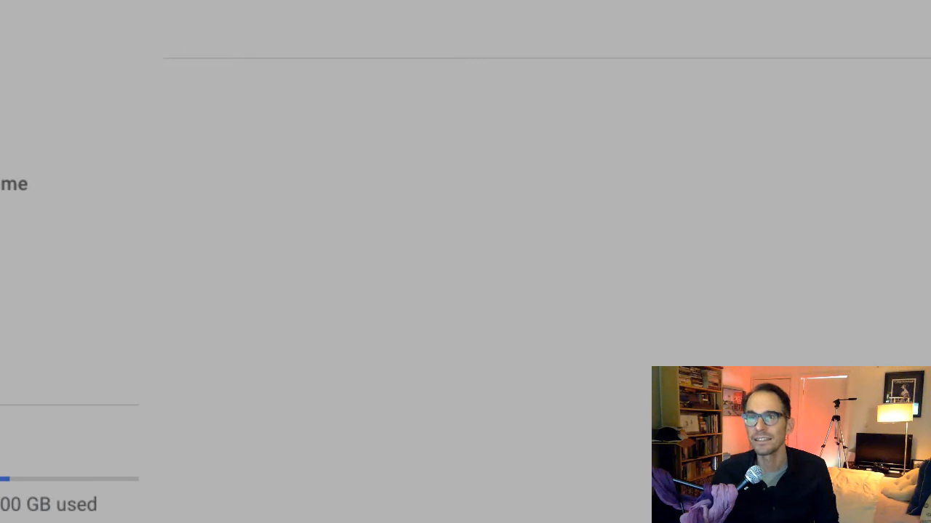
Download MX_ZERO_VIDEO_MP402.mp4 into the CINEMA 009-2 SESSIONS folder on the cinema009 drive
left_click(323, 238)
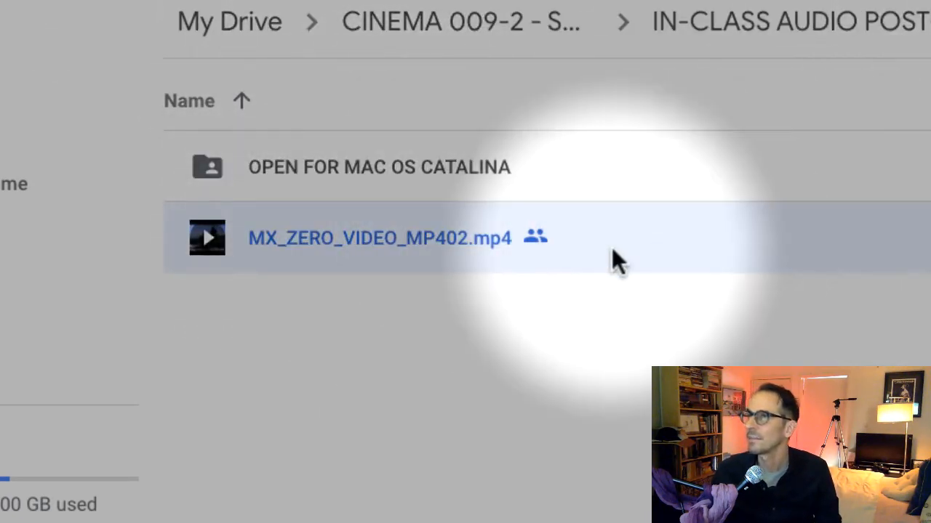
right_click(423, 232)
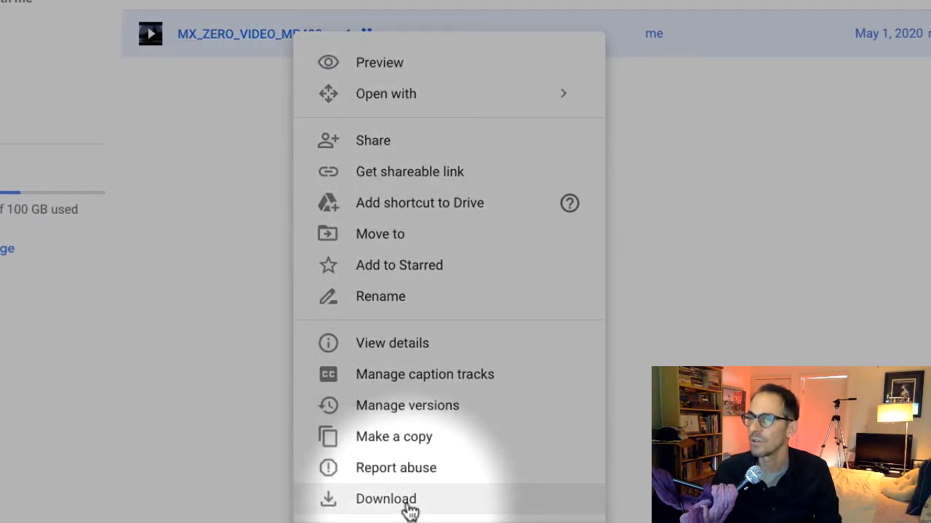
left_click(408, 507)
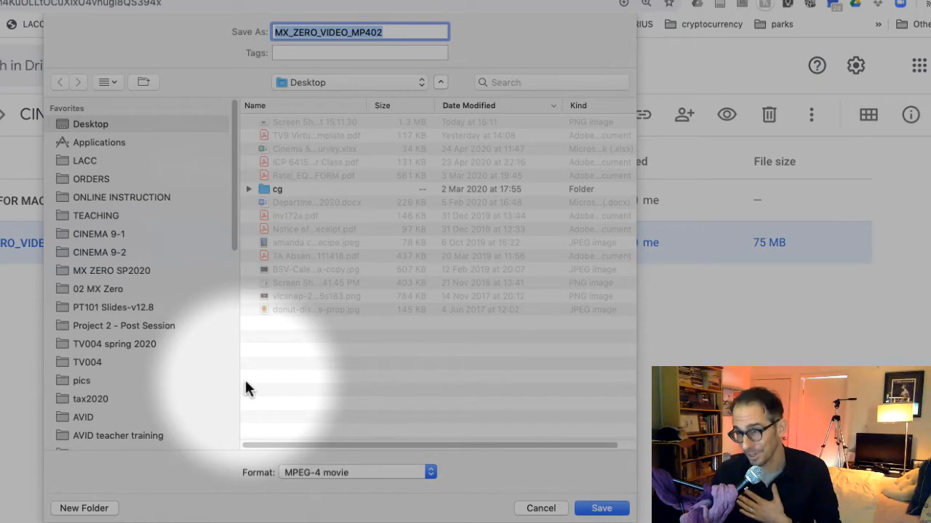
left_click_drag(235, 233, 191, 393)
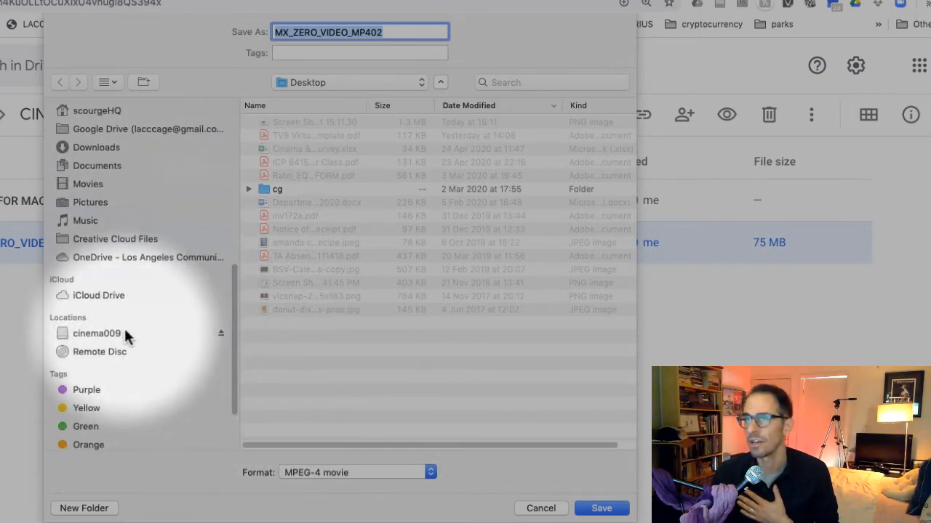
left_click(124, 333)
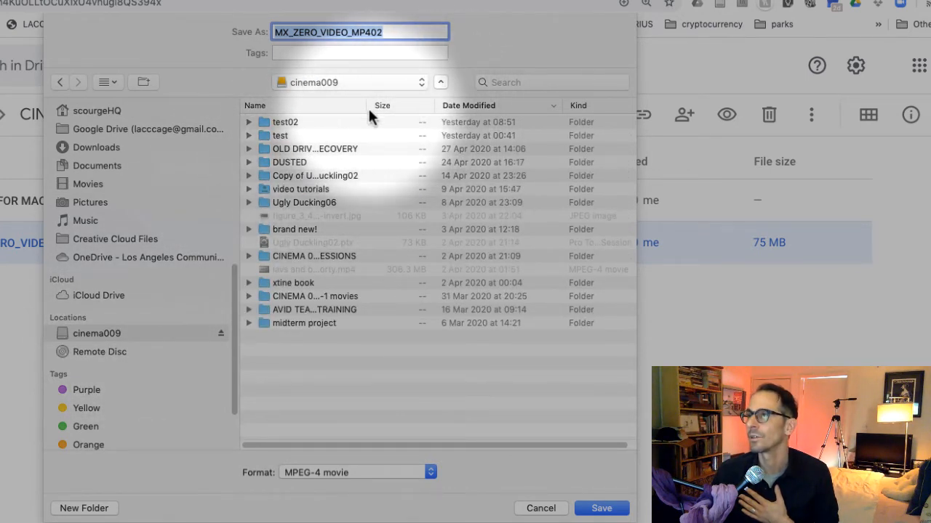
left_click_drag(366, 105, 470, 105)
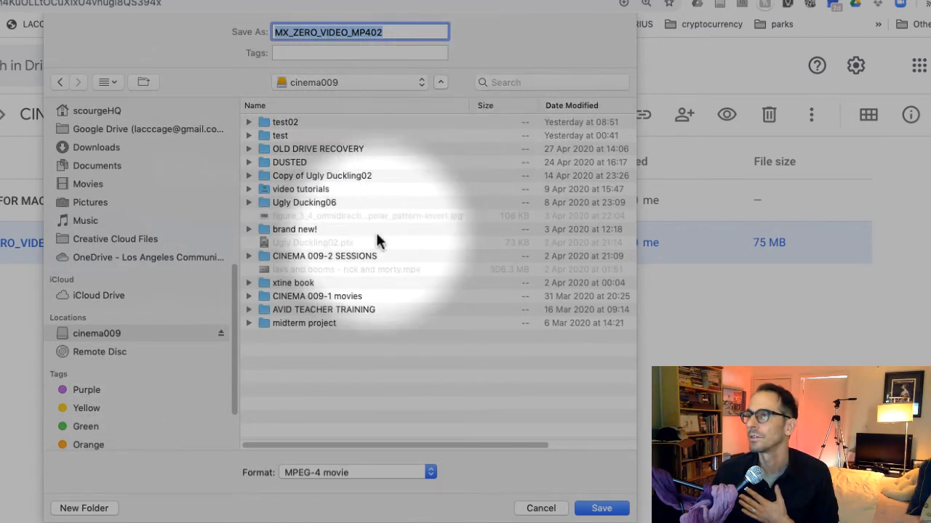
left_click(336, 252)
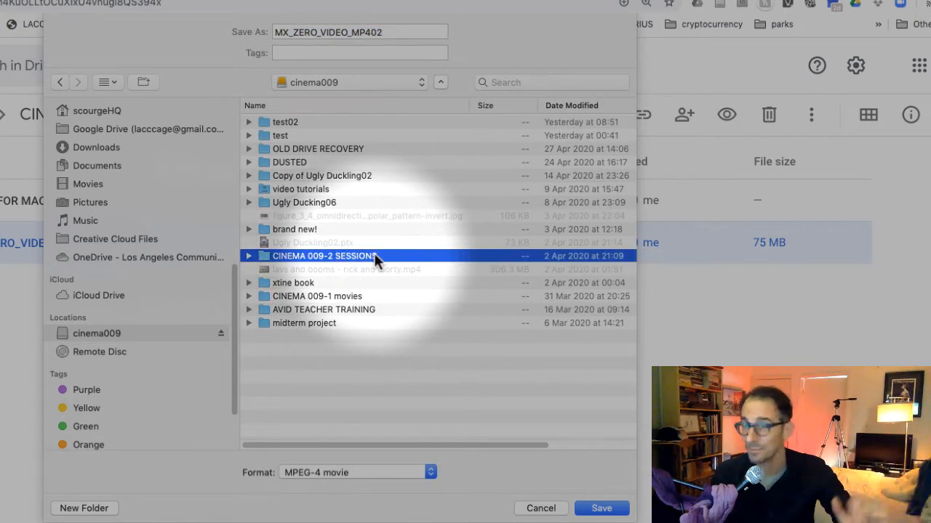
left_click(601, 508)
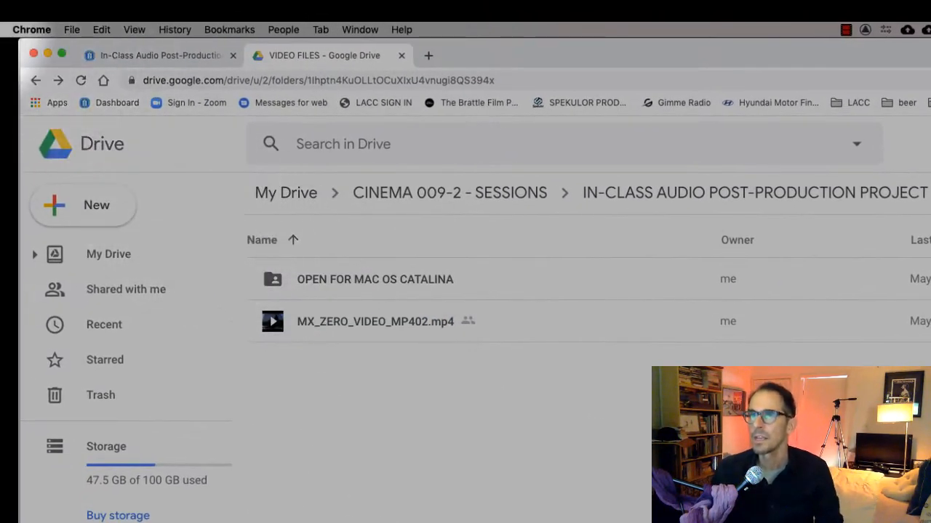
Return to the parent project folder and start downloading IN-CLASS PROTOOLS SESSION SP2020.zip despite the missing virus scan
left_click(35, 80)
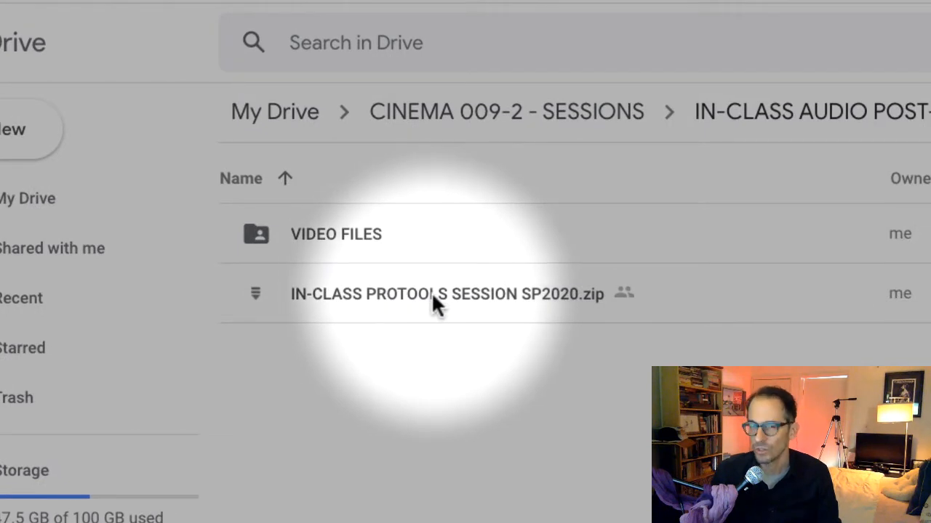
left_click(433, 304)
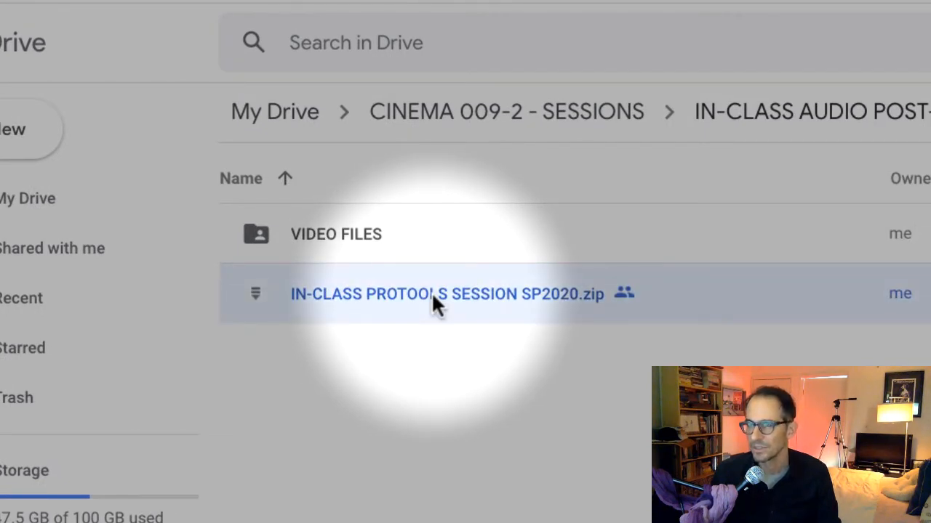
right_click(433, 296)
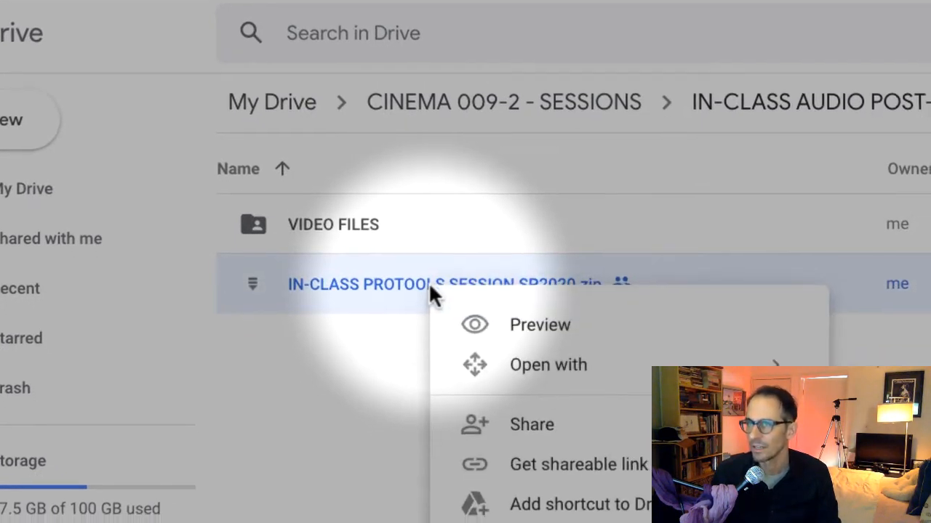
left_click(476, 378)
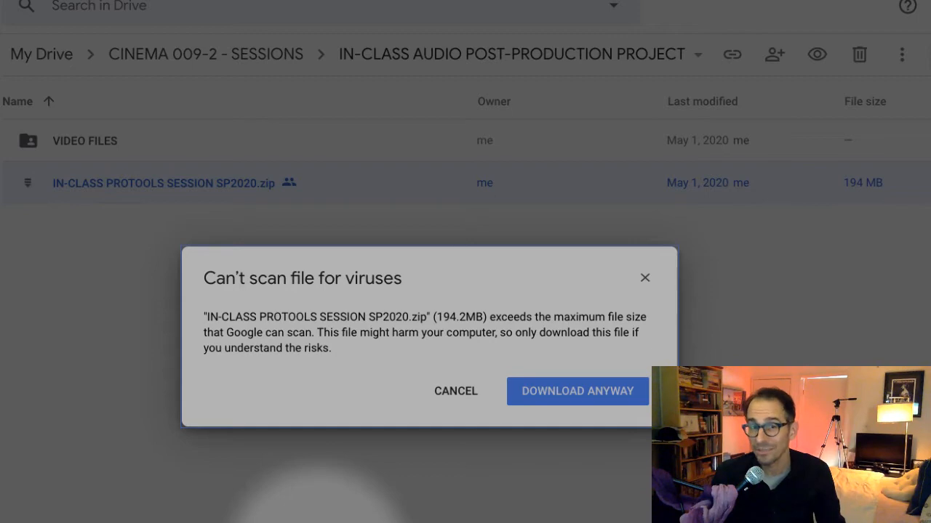
left_click(582, 392)
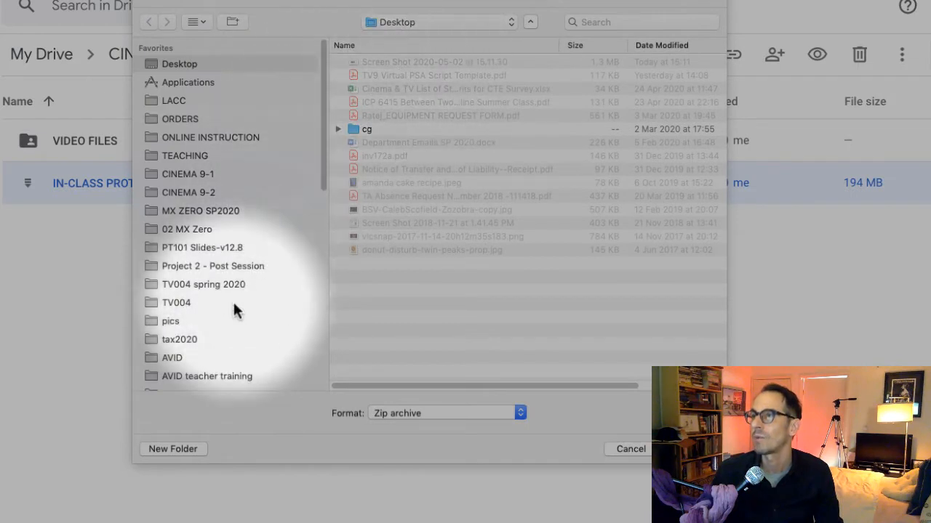
Save the session zip to the CINEMA 009-2 SESSIONS folder on the cinema009 drive
scroll(211, 342, "down", 10)
scroll(206, 332, "down", 3)
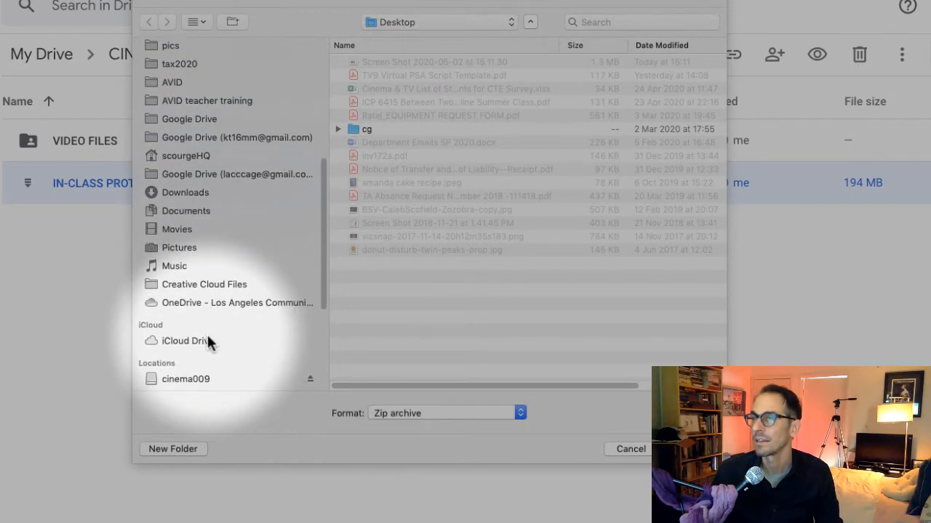
left_click(205, 367)
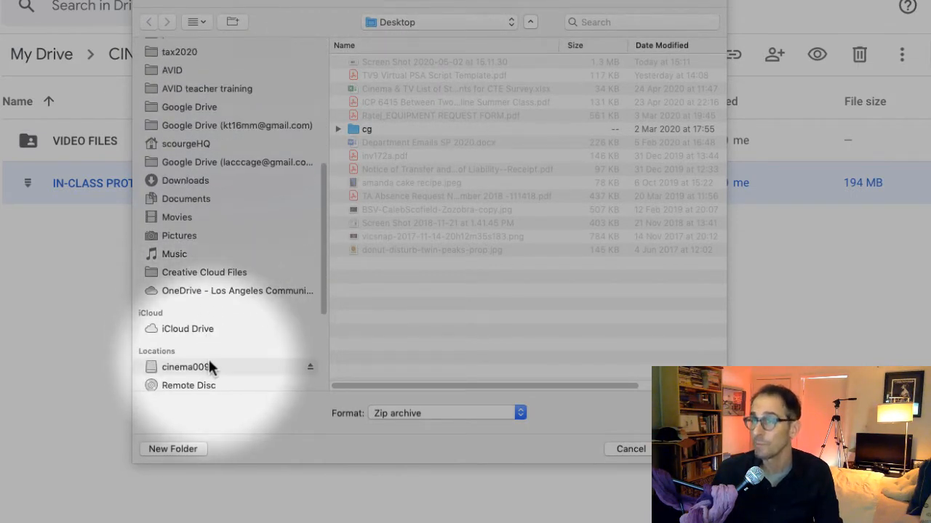
left_click(432, 194)
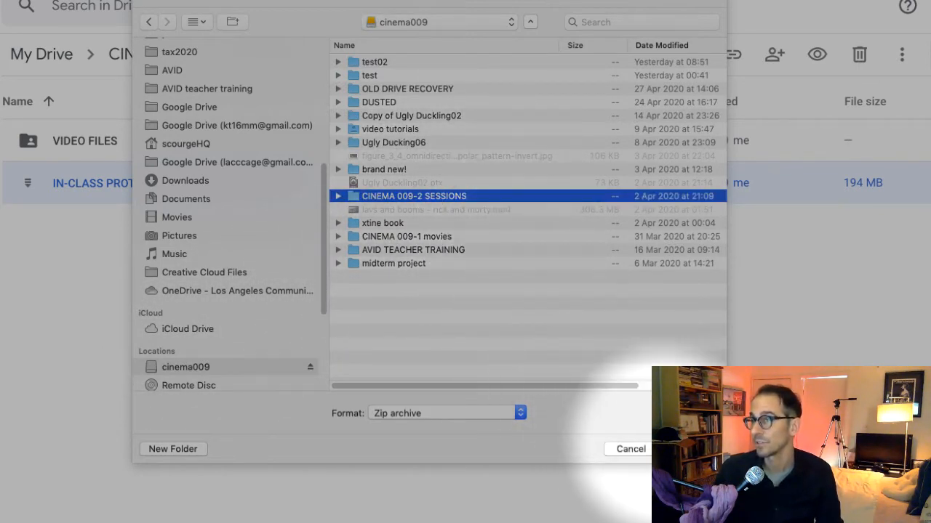
left_click(687, 449)
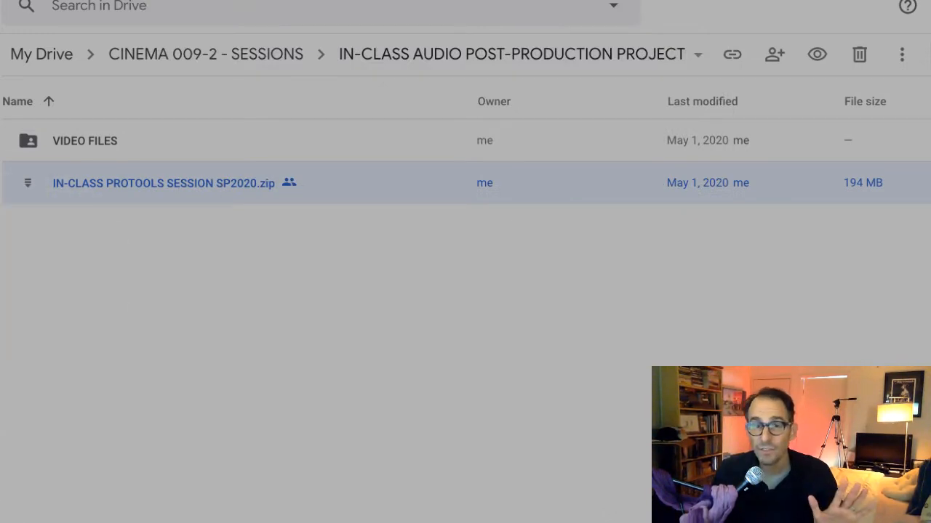
Hide Google Chrome, switch to Finder and open the MX ZERO SP2020 folder
left_click(57, 8)
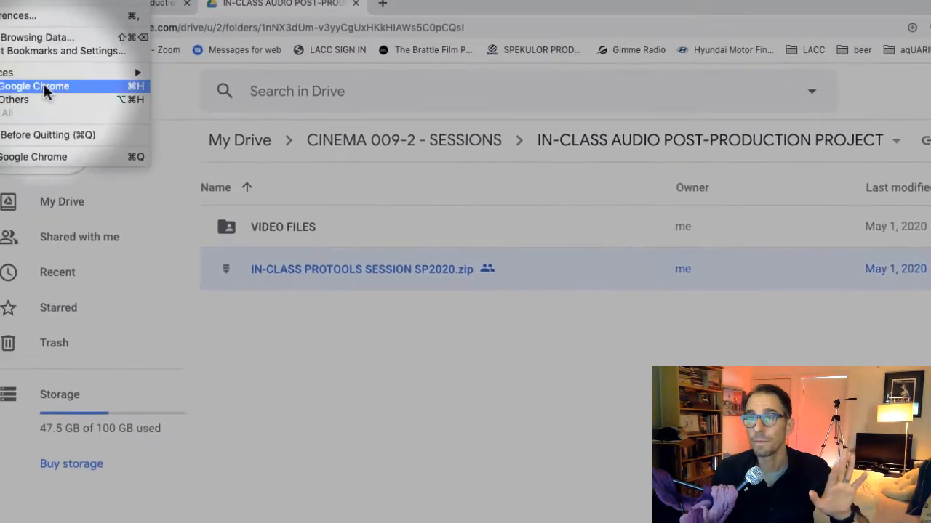
left_click(108, 121)
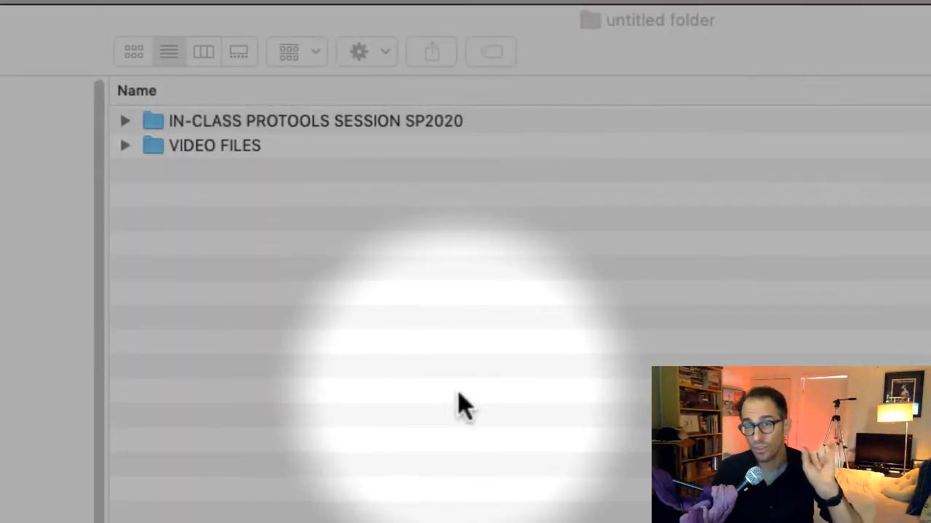
left_click(0, 52)
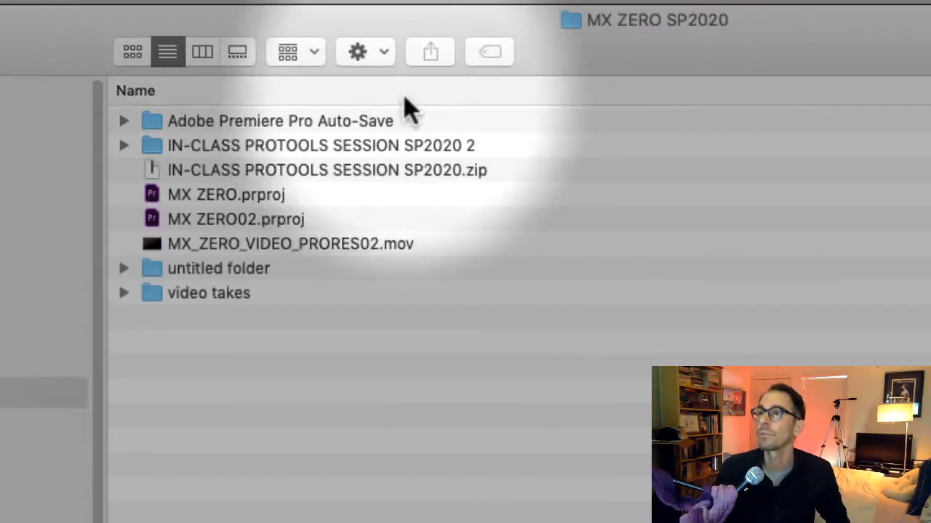
Unzip IN-CLASS PROTOOLS SESSION SP2020.zip in the MX ZERO SP2020 folder
left_click(393, 174)
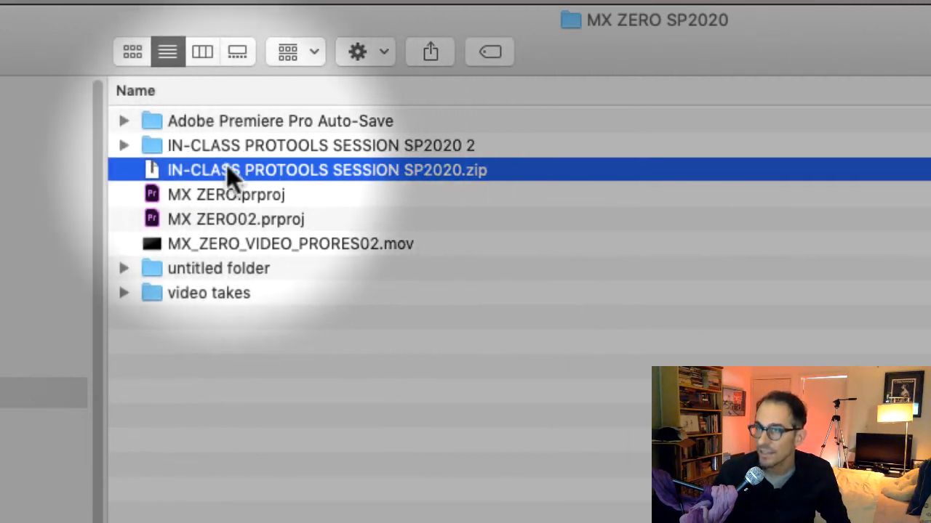
right_click(150, 163)
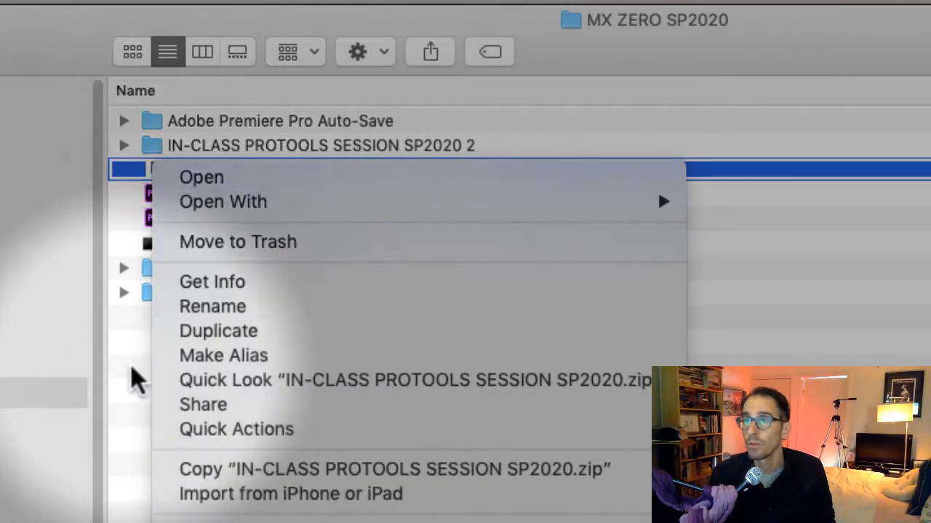
left_click(131, 368)
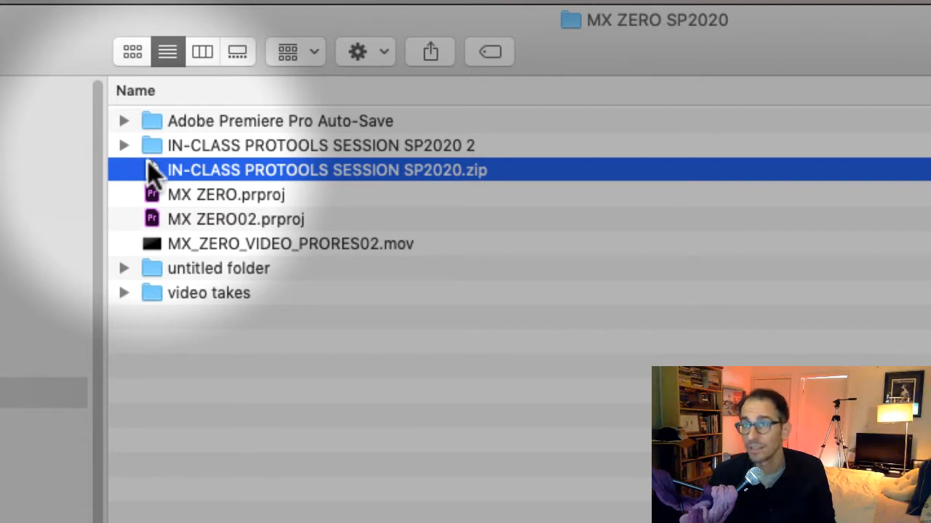
double_click(149, 163)
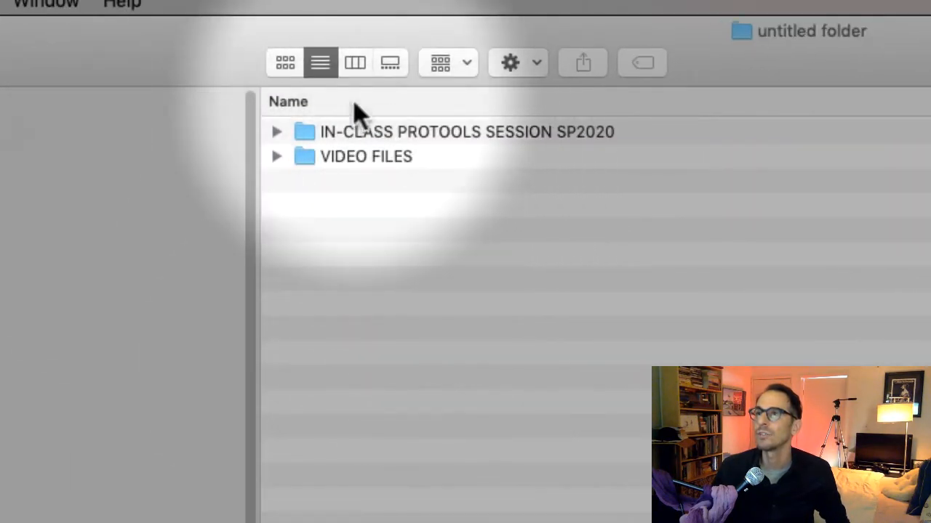
Expand IN-CLASS PROTOOLS SESSION SP2020 in the untitled folder and review the sound files in its CLIPS AND FX subfolder
left_click(368, 131)
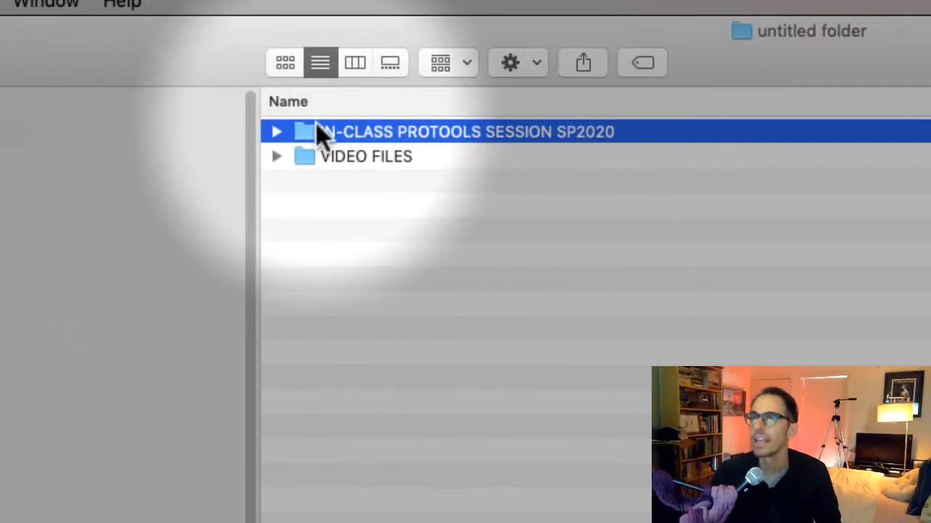
left_click(282, 133)
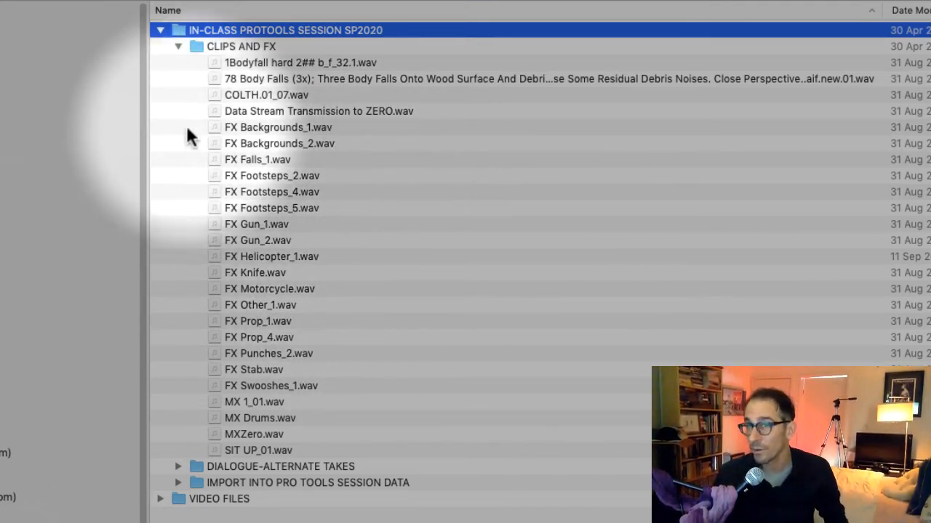
left_click(178, 47)
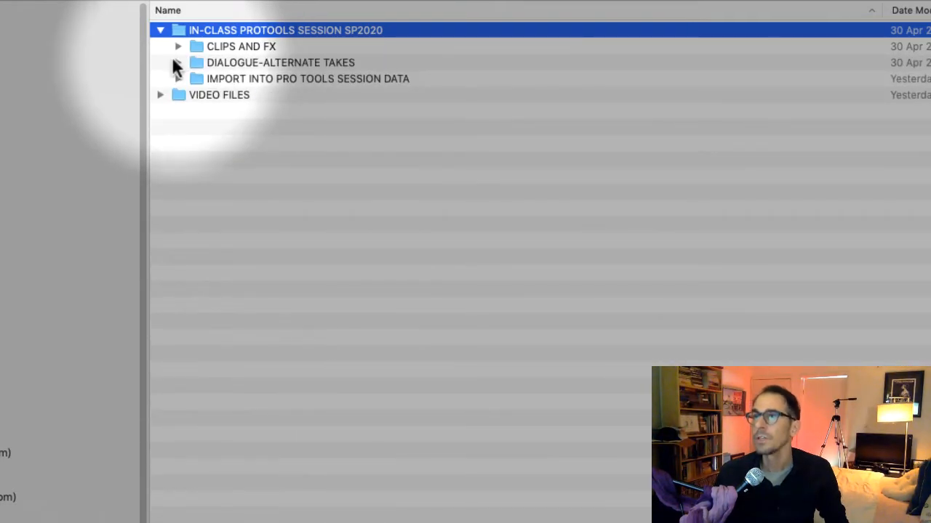
Expand the DIALOGUE-ALTERNATE TAKES folder and go through its take folders from SC-PILOT-T001.TAKE to SC-T005.TAKE
left_click(176, 64)
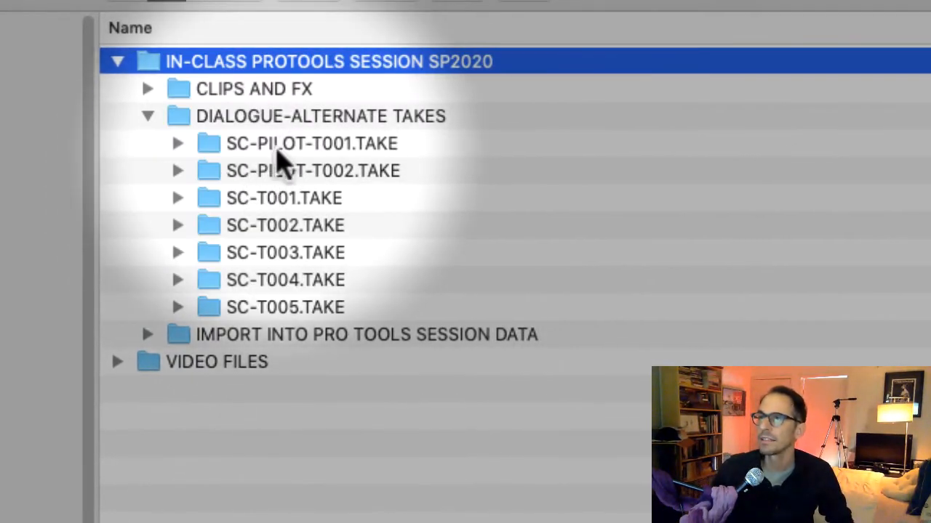
left_click(259, 97)
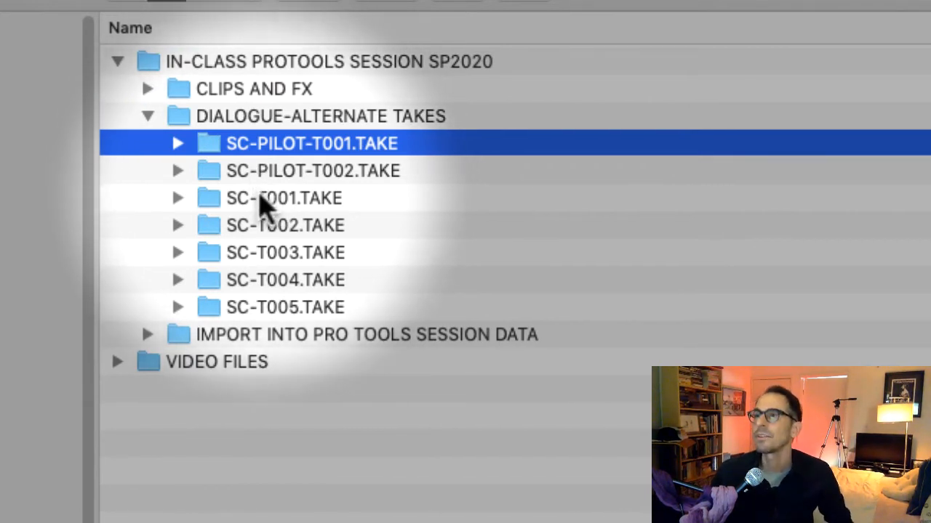
left_click(262, 198)
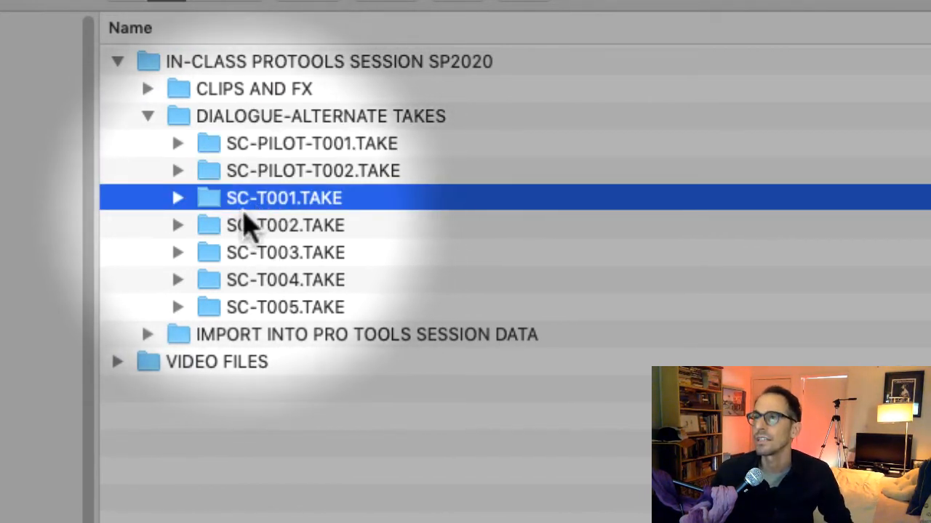
left_click(274, 230)
left_click(288, 259)
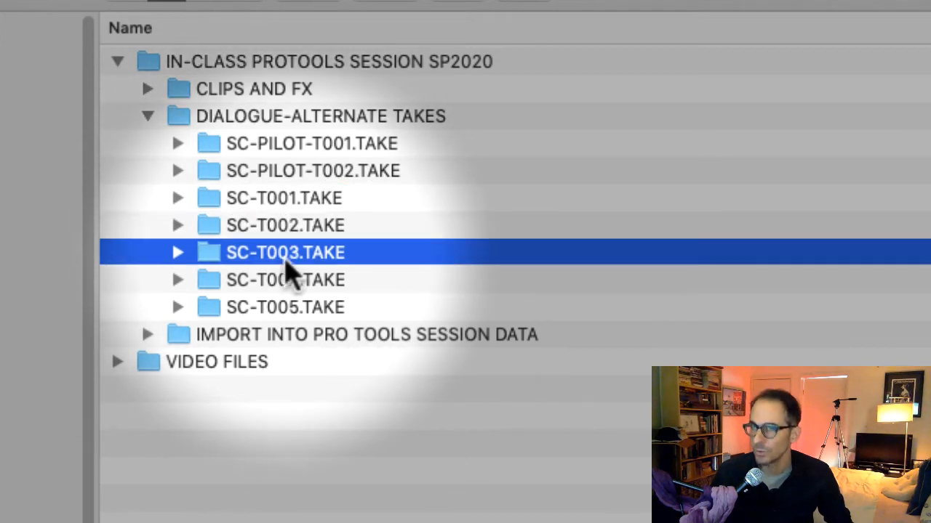
left_click(298, 285)
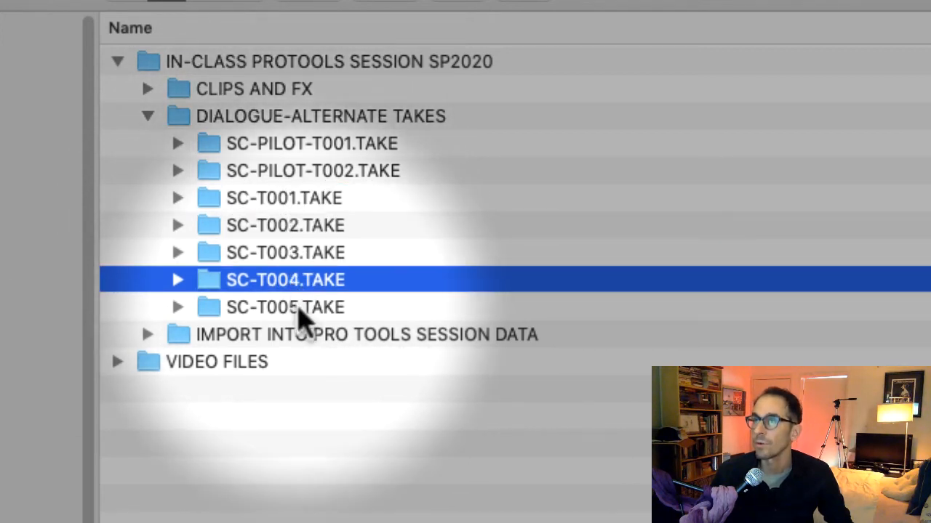
left_click(299, 307)
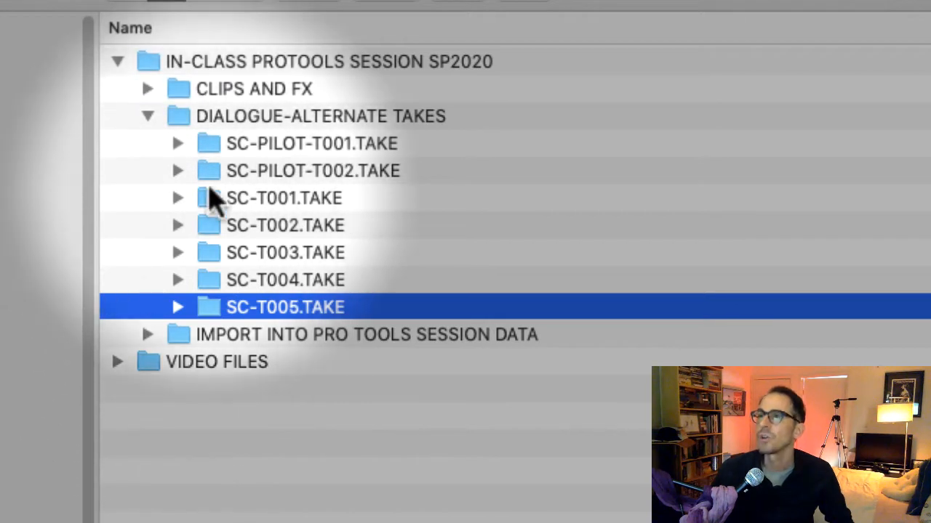
left_click(256, 149)
left_click(259, 172)
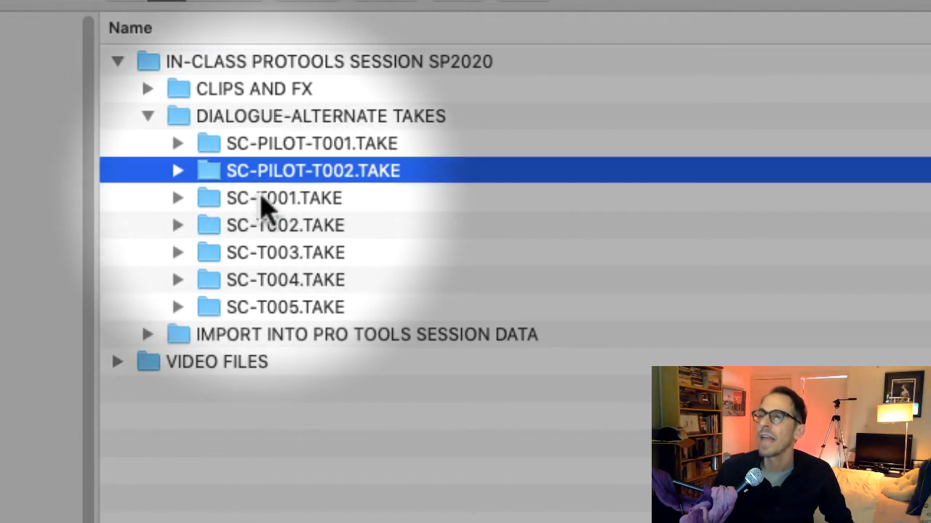
left_click(262, 199)
left_click(259, 223)
left_click(259, 248)
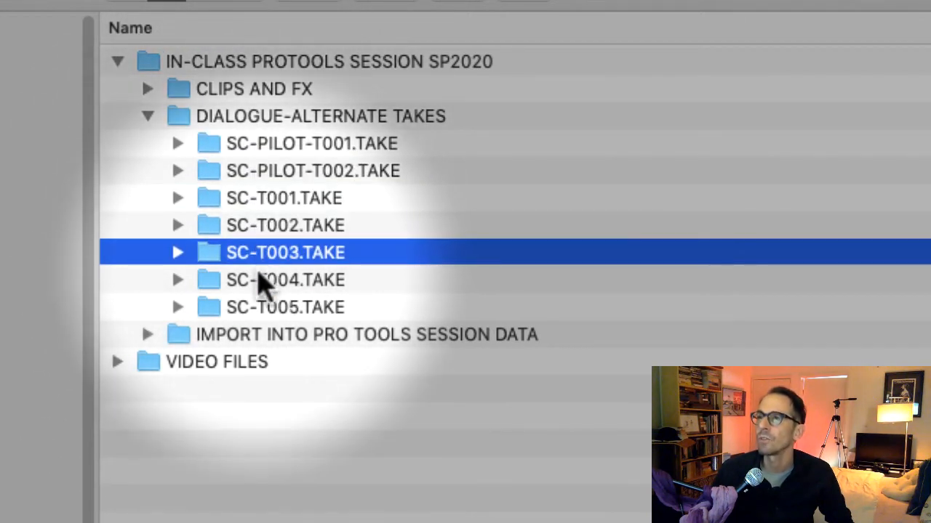
left_click(258, 279)
left_click(261, 304)
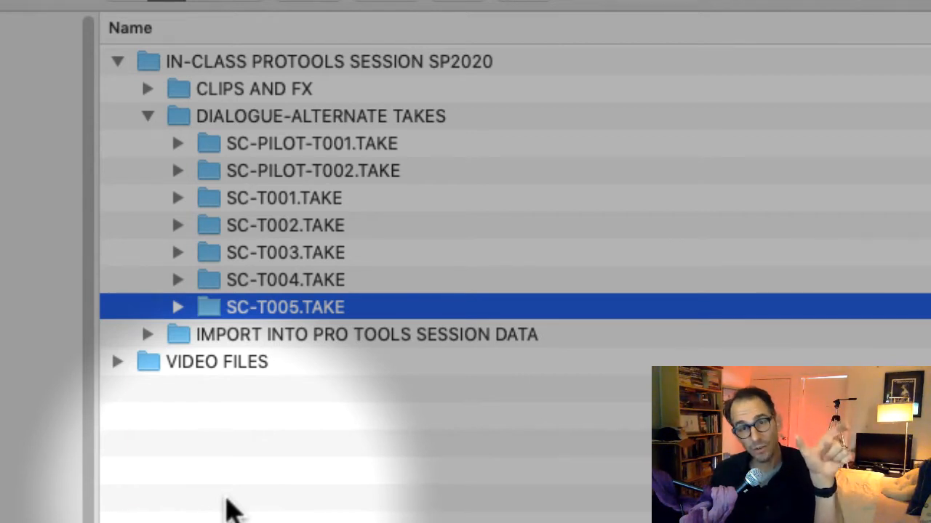
left_click(334, 275)
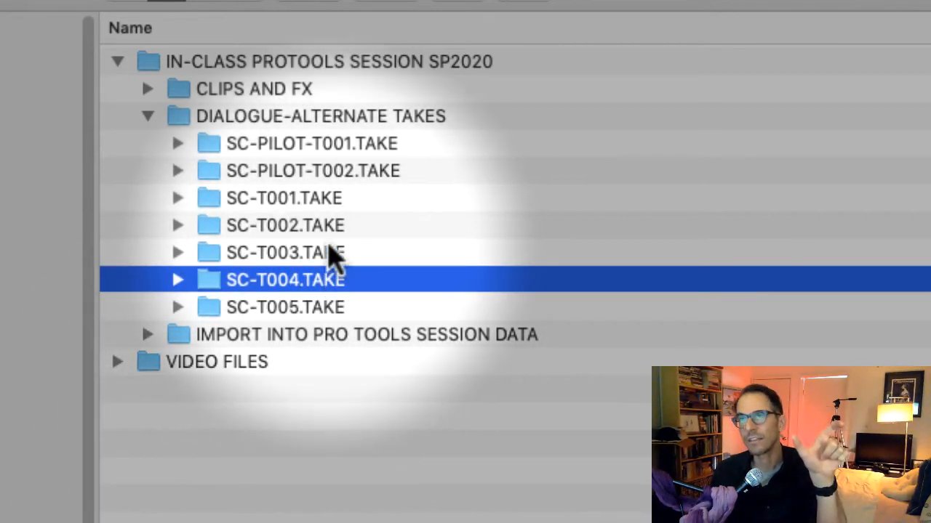
left_click(329, 250)
left_click(331, 225)
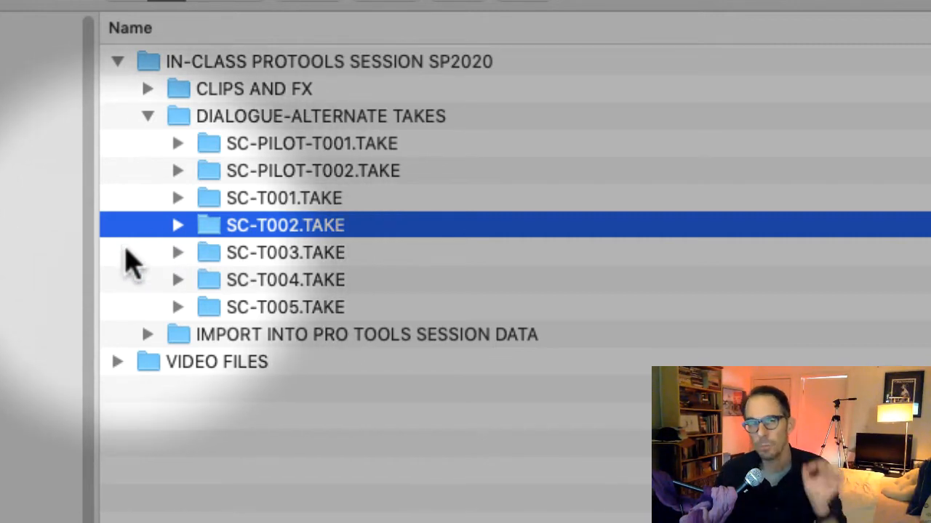
Check the audio files inside SC-T004.TAKE, SC-T005.TAKE and SC-T002.TAKE, and collapse SC-T004.TAKE and SC-T005.TAKE again
left_click(168, 282)
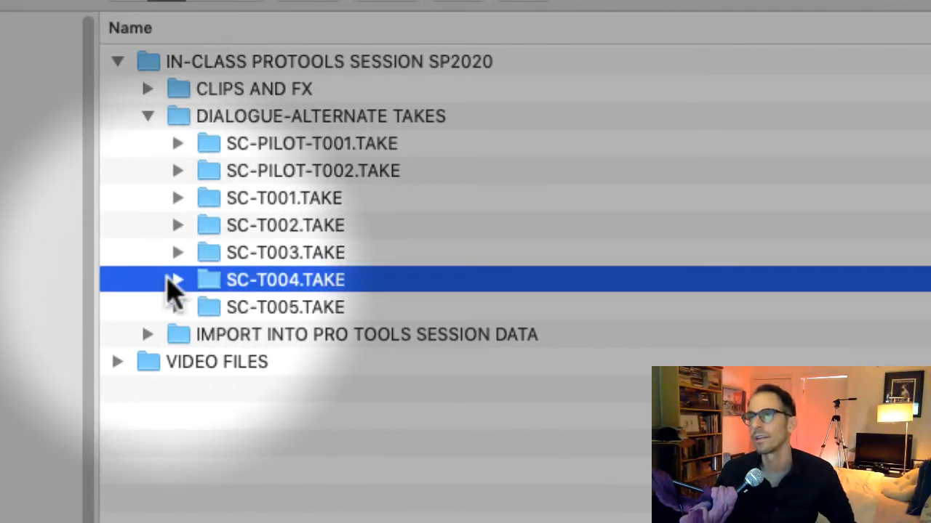
left_click(173, 281)
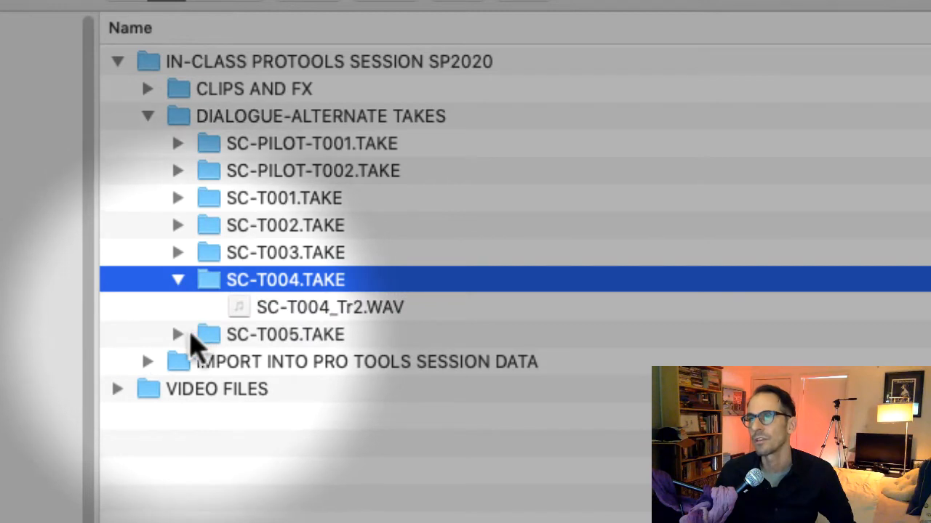
left_click(179, 334)
left_click(178, 226)
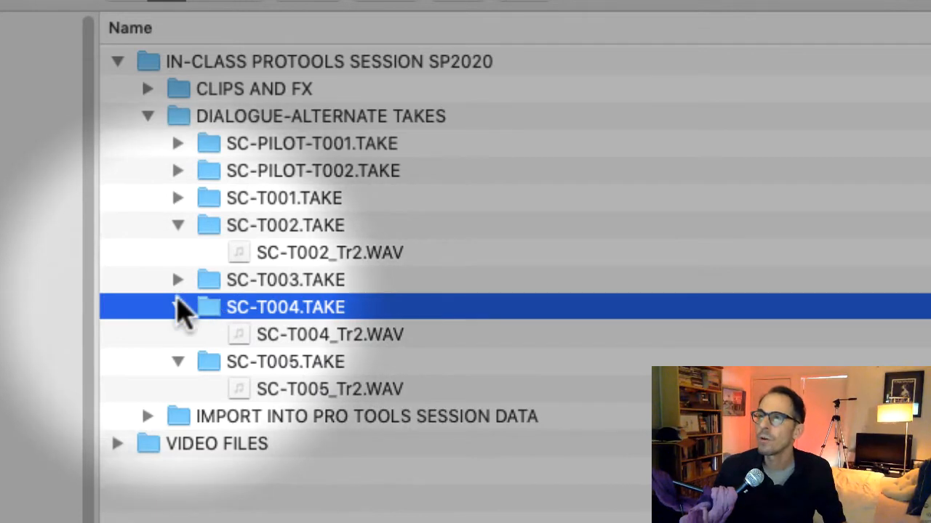
left_click(178, 307)
left_click(178, 334)
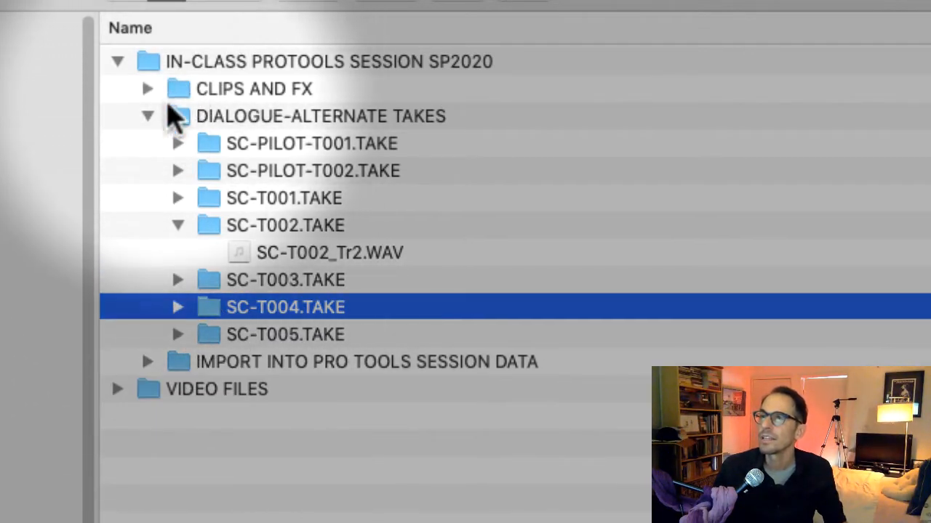
Point out the DIALOGUE-ALTERNATE TAKES folder and its takes one by one, including SC-T002_Tr2.WAV, down to SC-T005.TAKE
left_click(177, 116)
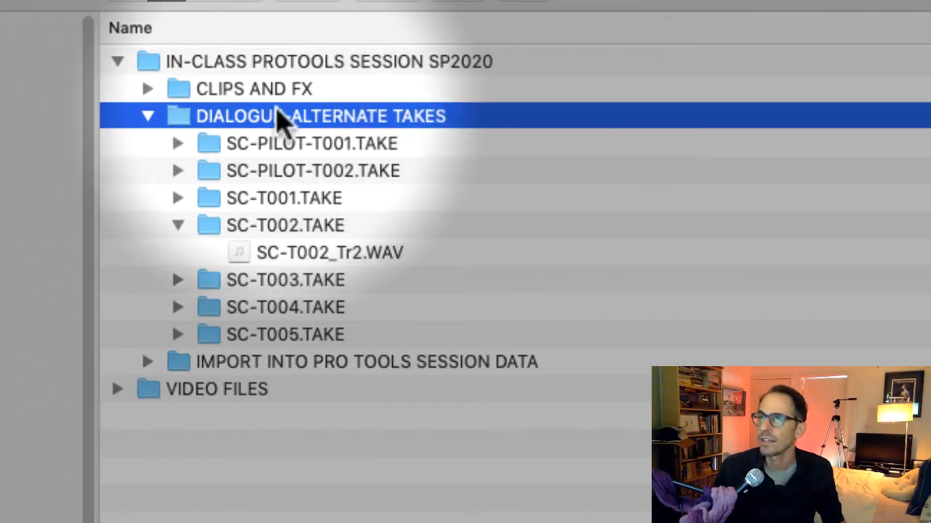
left_click(303, 151)
left_click(307, 178)
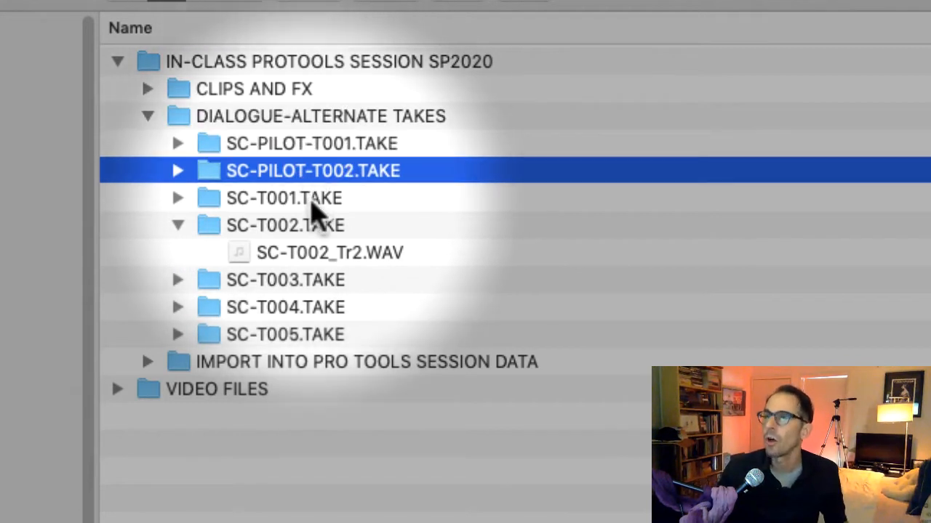
left_click(312, 207)
left_click(317, 227)
left_click(332, 253)
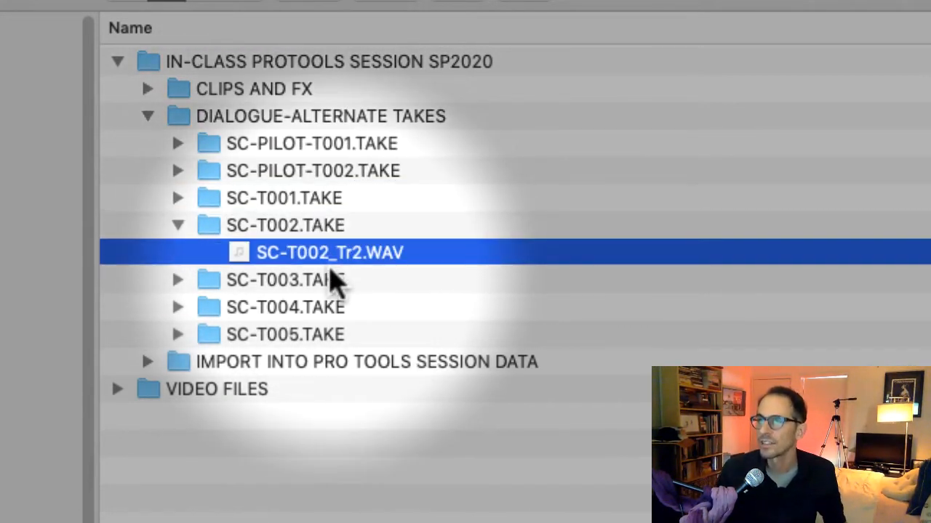
left_click(332, 280)
left_click(328, 308)
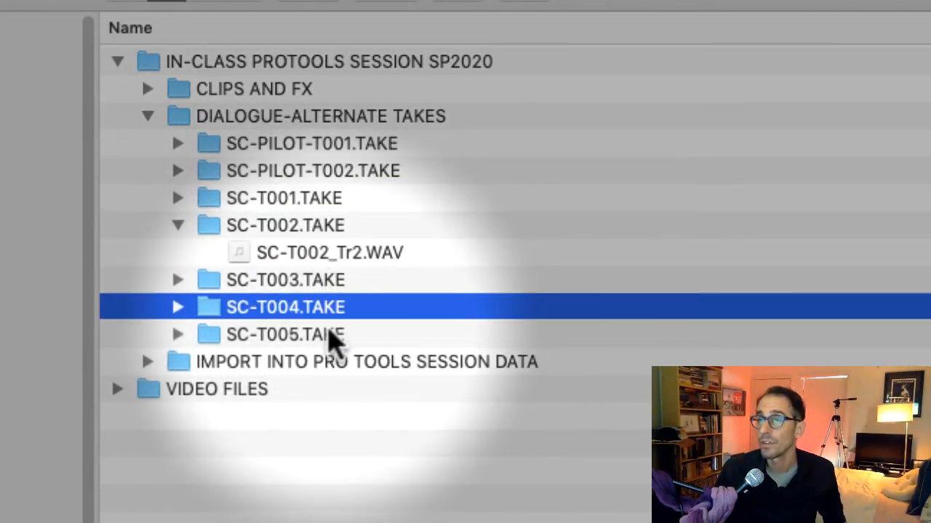
left_click(328, 338)
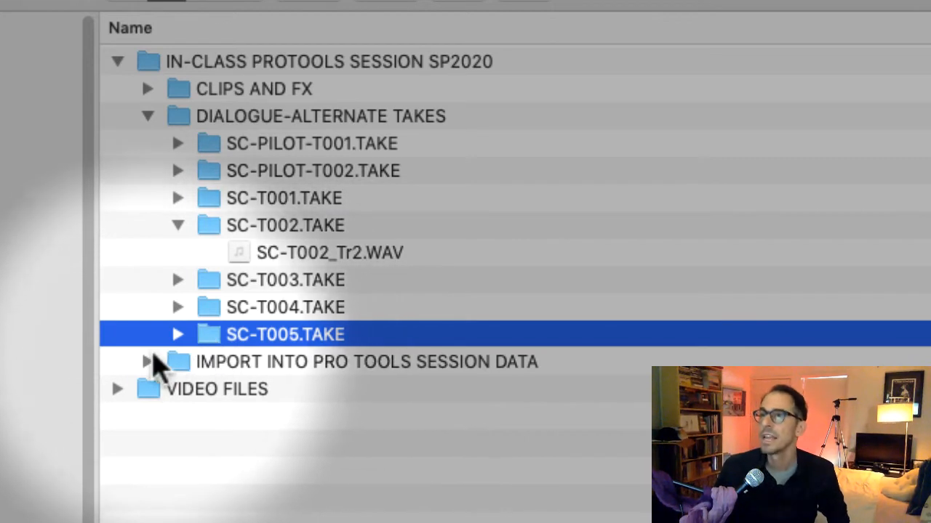
Expand the IMPORT INTO PRO TOOLS SESSION DATA folder and select MXZ_AAF IMPORT 02.aaf
left_click(149, 363)
left_click(290, 390)
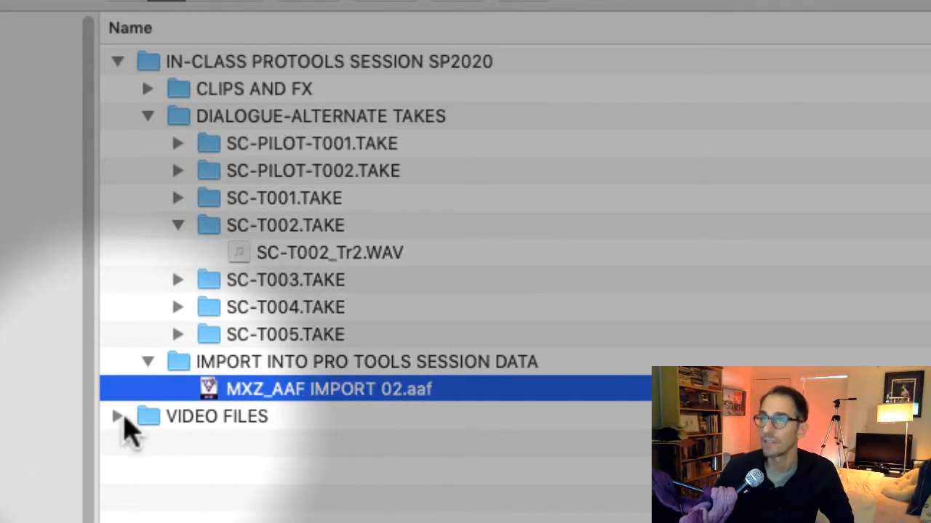
Expand the VIDEO FILES folder and select MX_ZERO_VIDEO_MP402.mp4
left_click(119, 416)
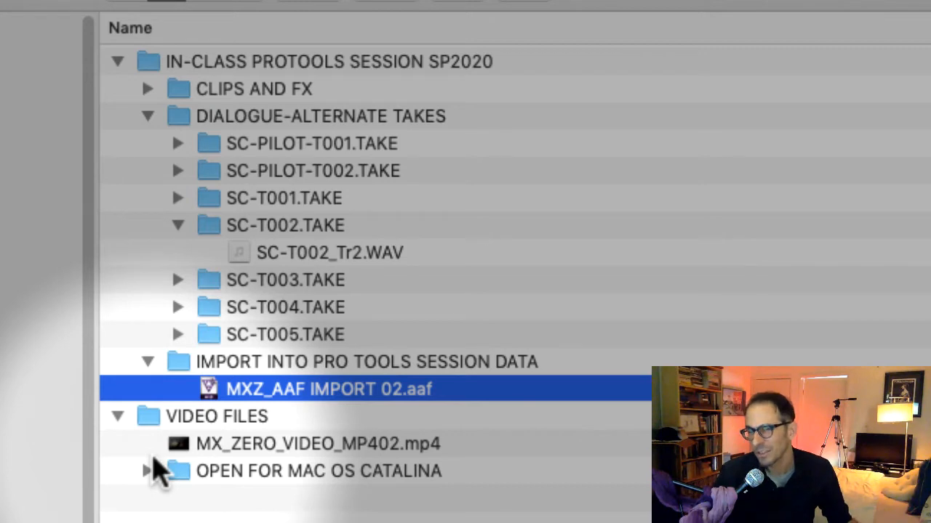
left_click(204, 446)
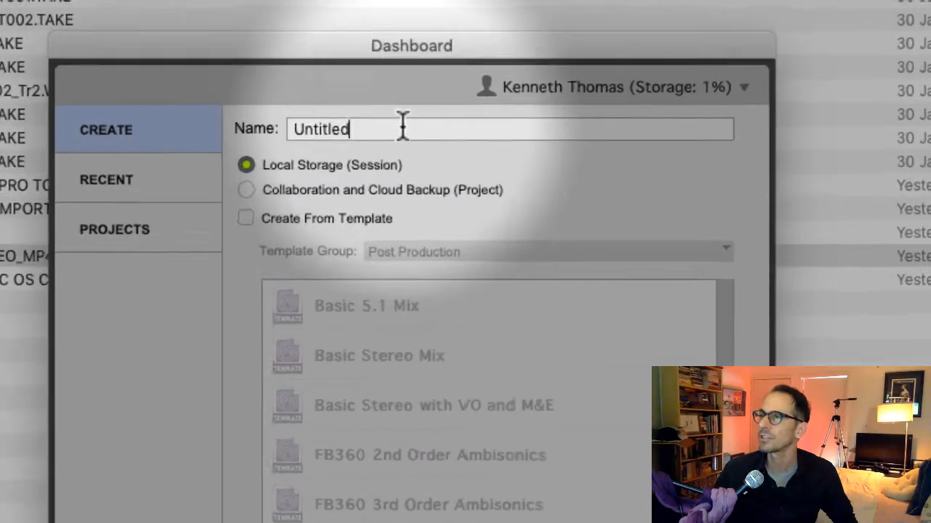
Switch to Pro Tools and replace the new local-storage session's default name with MX ZERO
left_click(381, 76)
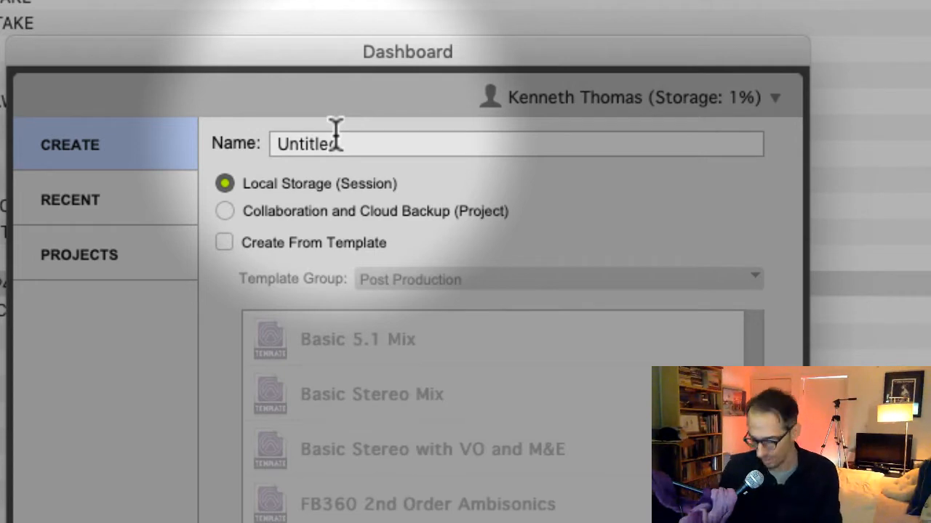
type("M")
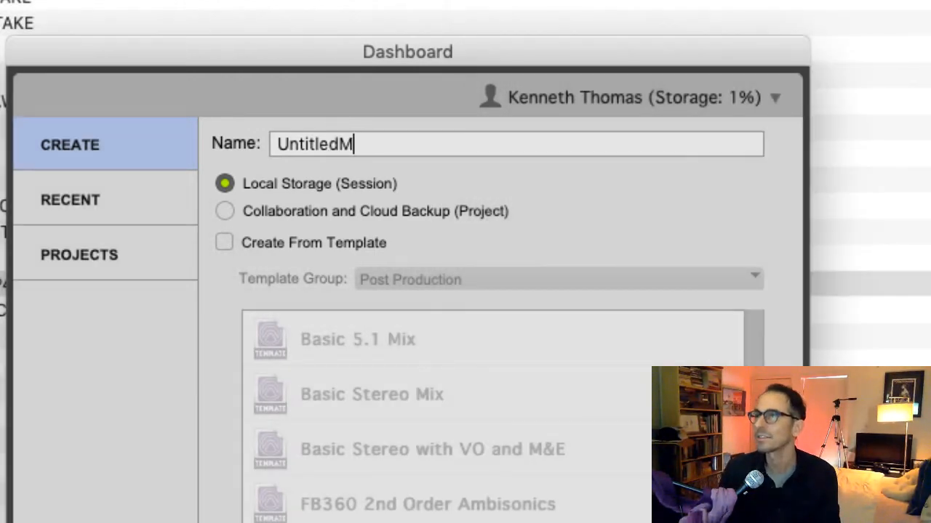
key("BackSpace")
key("BackSpace")
key("BackSpace")
key("BackSpace")
key("BackSpace")
key("BackSpace")
key("BackSpace")
key("BackSpace")
key("BackSpace")
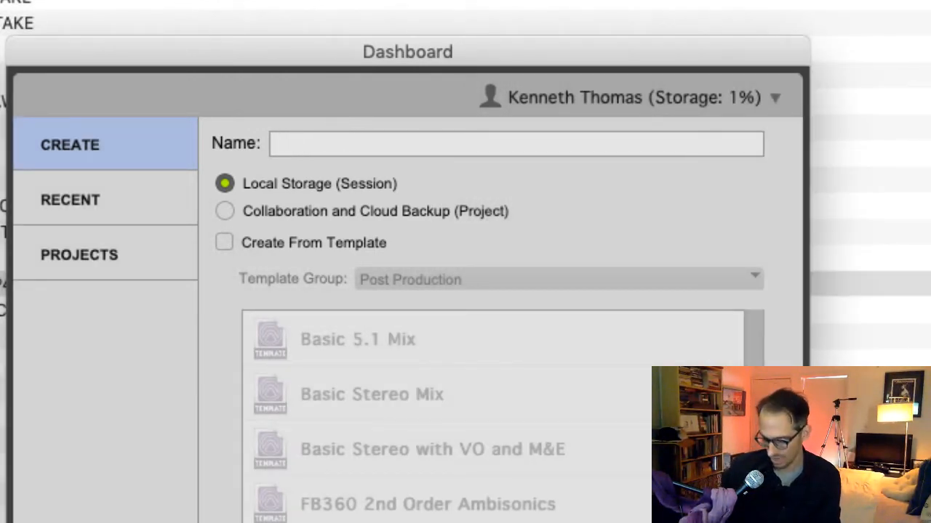
type("MX ZERO")
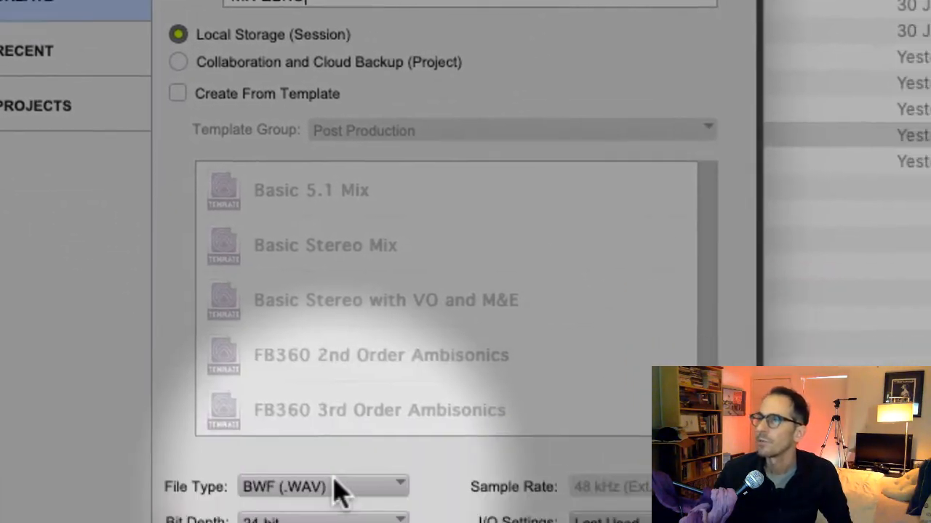
Create the session with BWF (.WAV) file type, 24-bit depth and interleaved files, prompting for its location
left_click(243, 183)
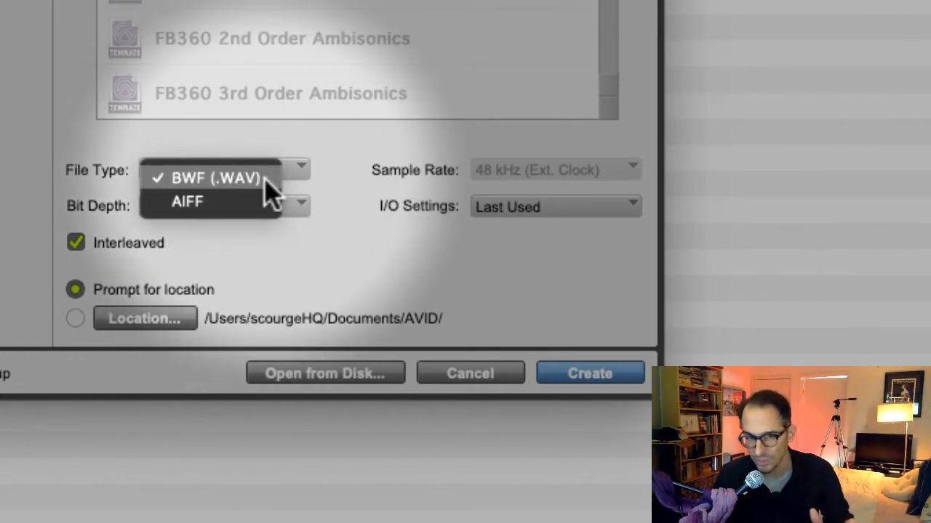
left_click(265, 179)
left_click(262, 204)
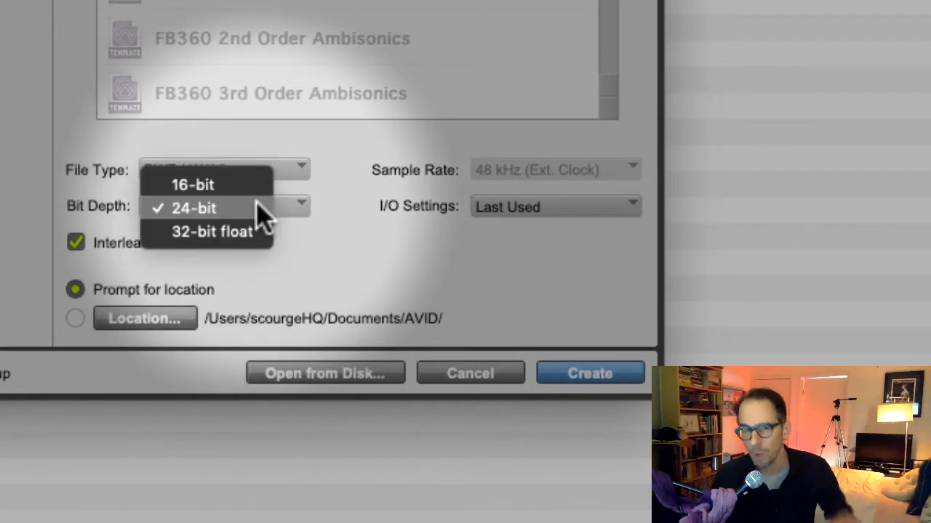
left_click(263, 211)
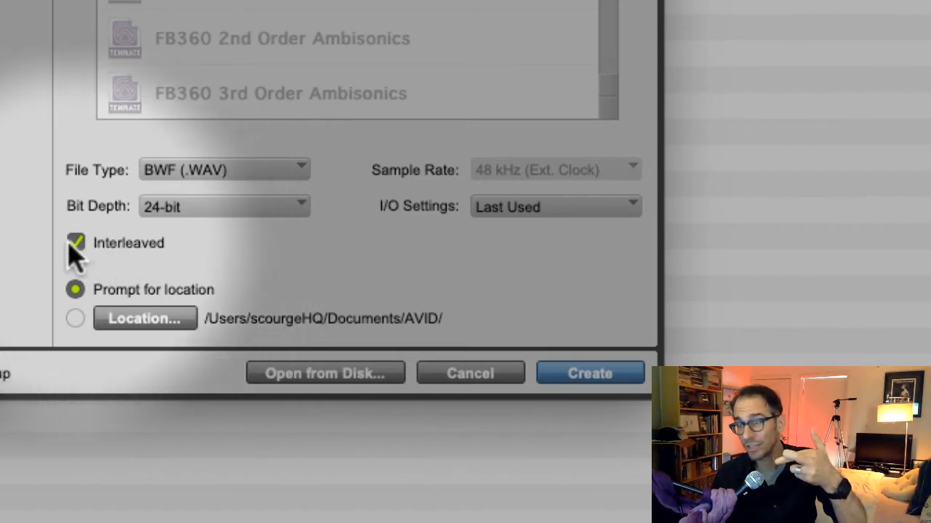
left_click(70, 242)
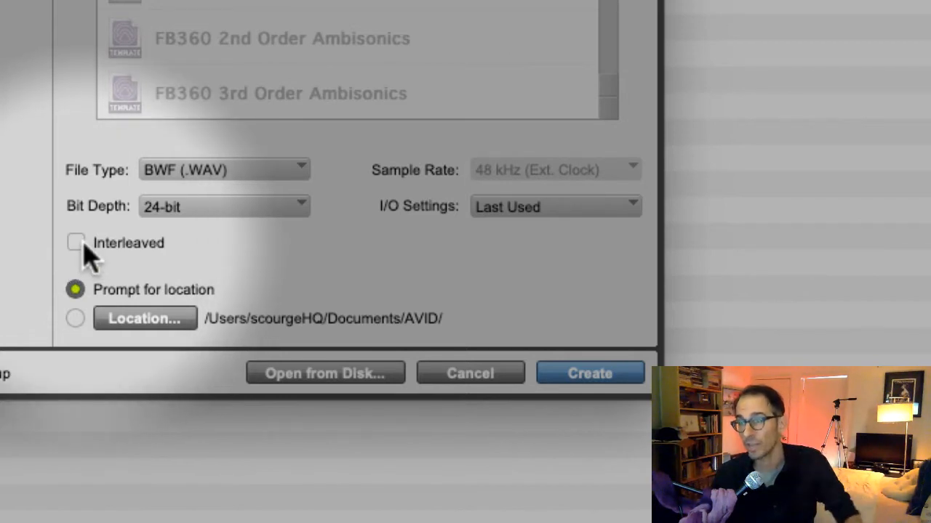
left_click(79, 246)
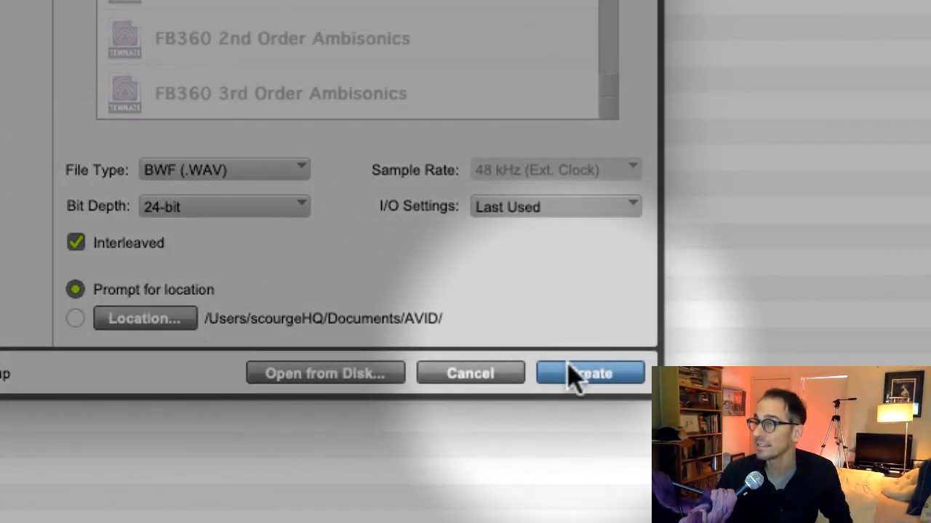
left_click(574, 374)
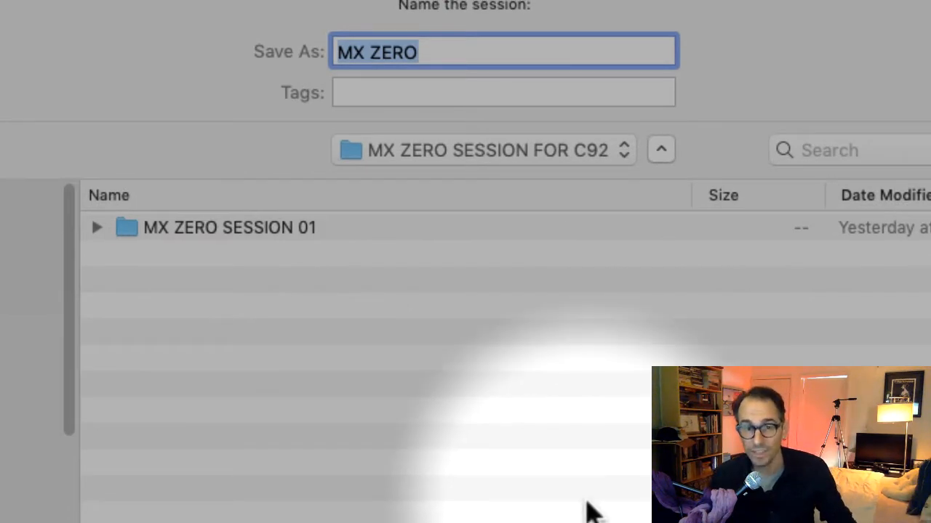
Create the folder MX ZERO FOR CINEMA 009-2 inside CINEMA 009-2 SESSIONS and save the MX ZERO session in it
left_click(520, 157)
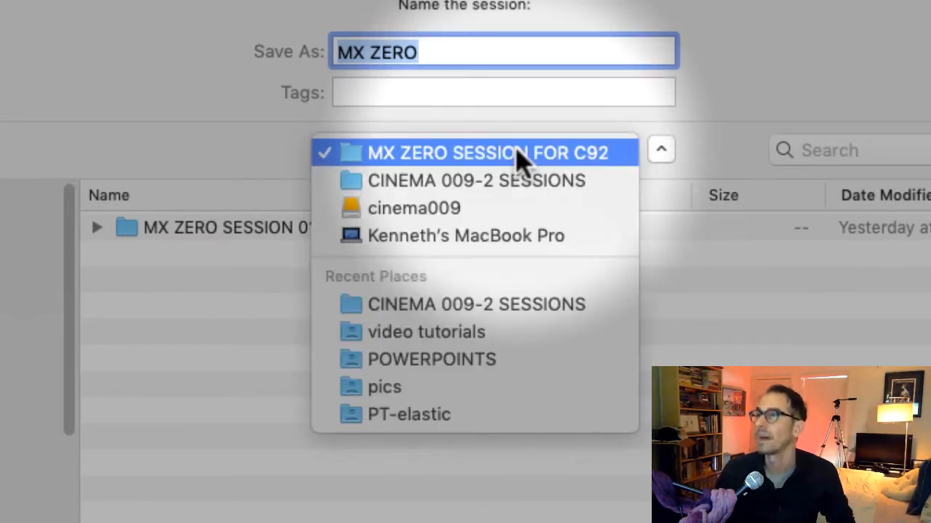
left_click(525, 175)
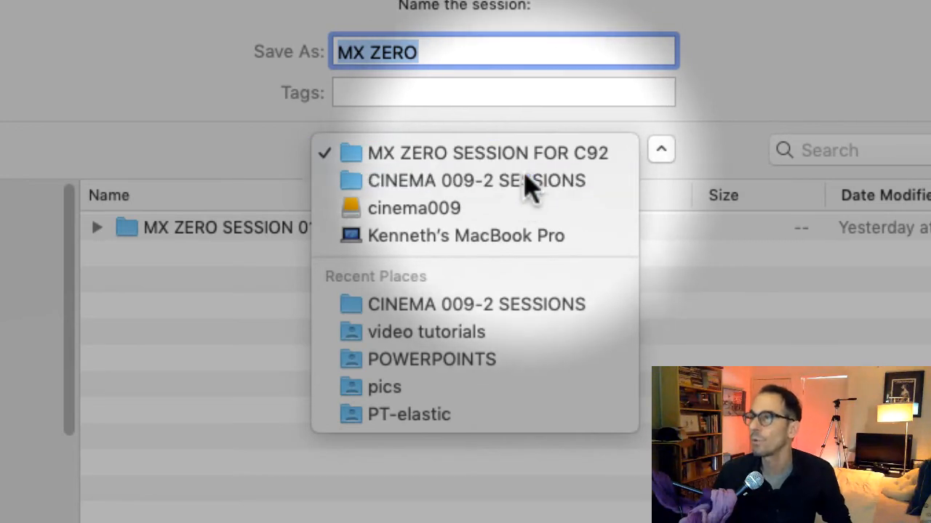
left_click(14, 520)
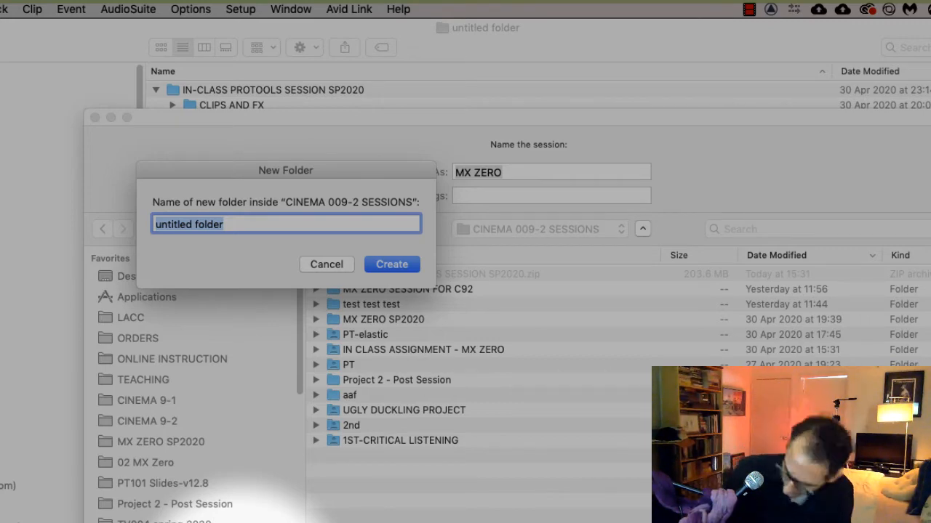
type("MX ZERO FOR")
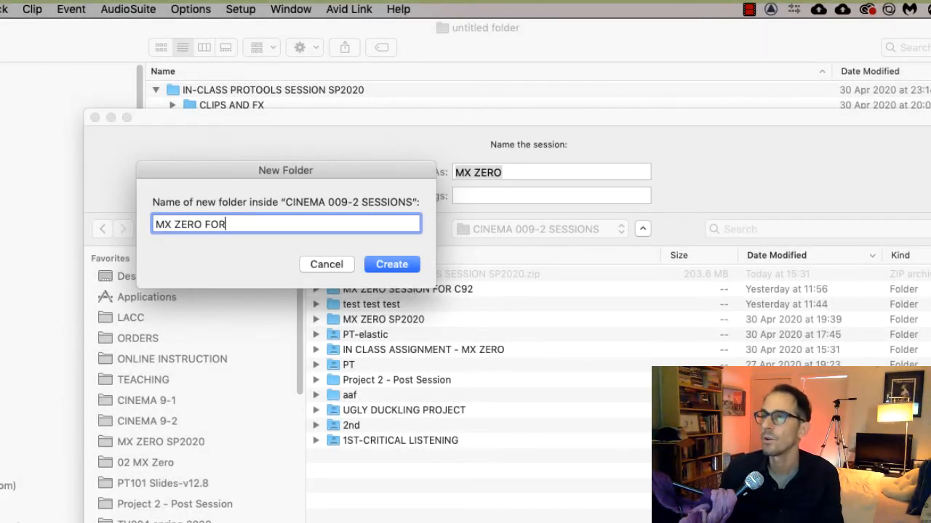
type(" CINEMA")
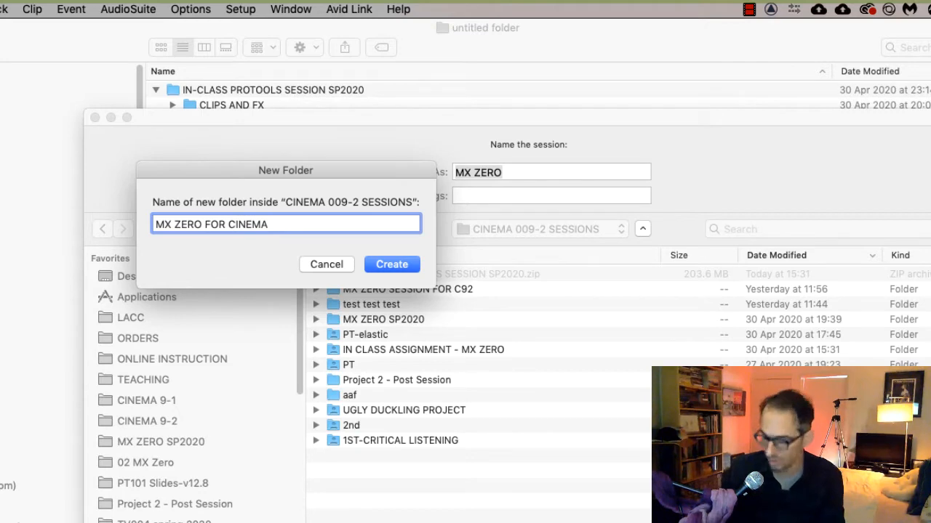
type(" 009-2")
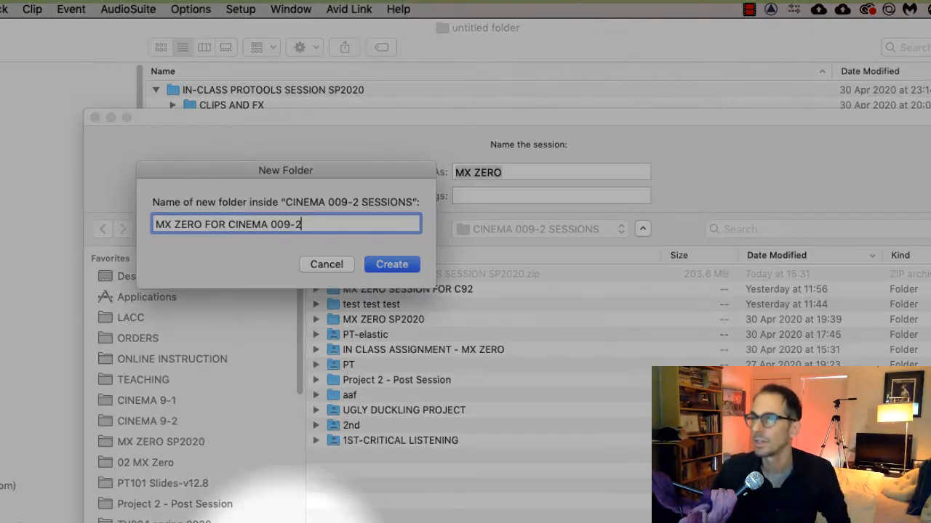
left_click(408, 261)
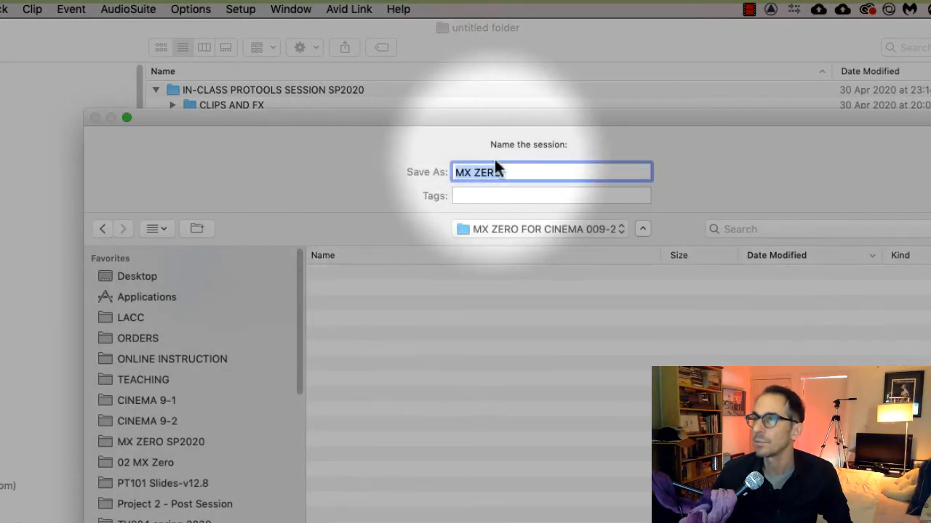
left_click(513, 171)
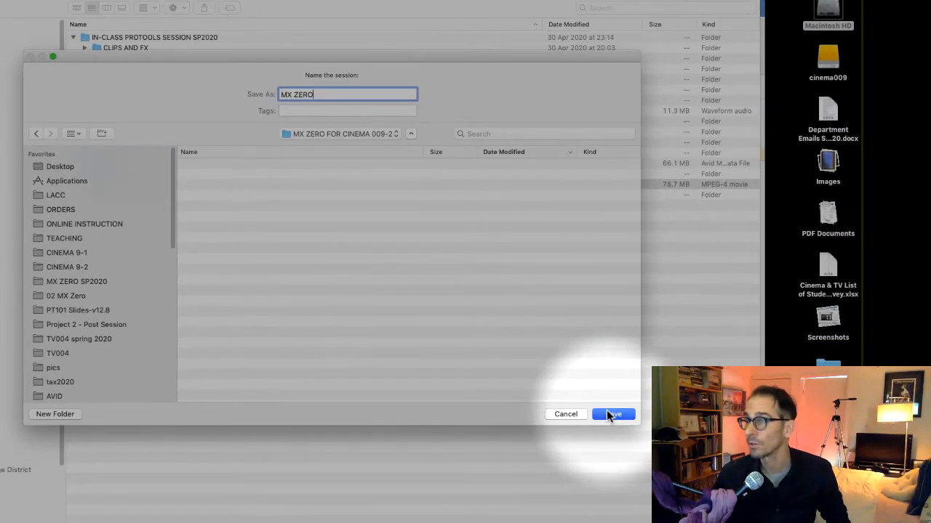
left_click(610, 414)
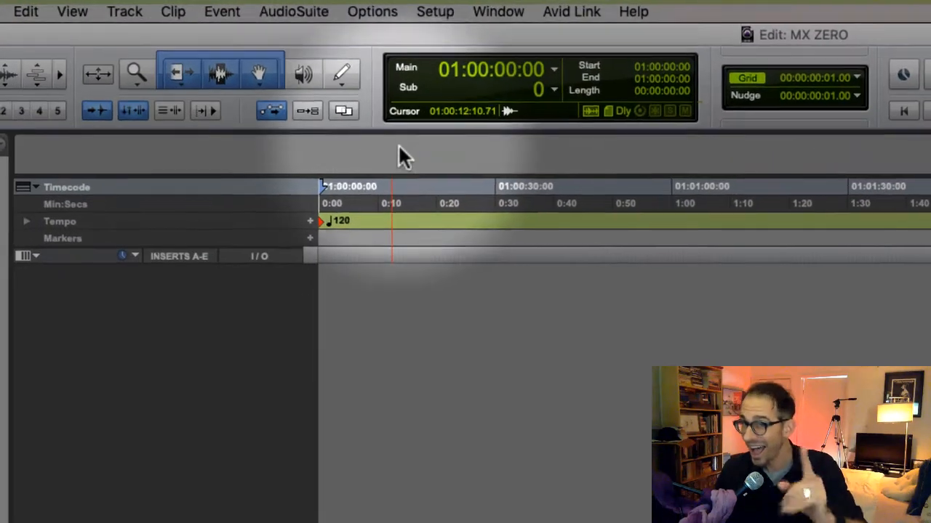
Set the session's playback engine to Scarlett 2i2 USB, accepting that the session is saved, closed and reopened
left_click(436, 10)
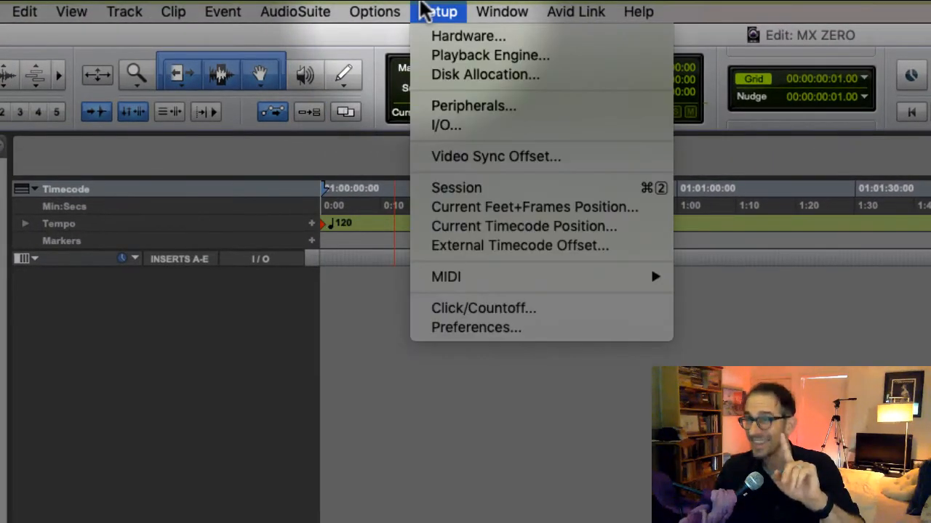
left_click(464, 57)
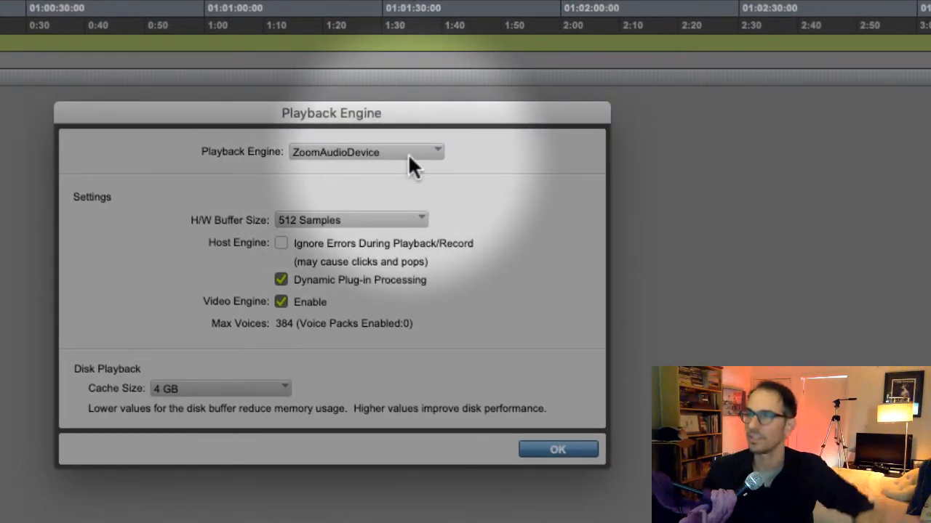
left_click(405, 154)
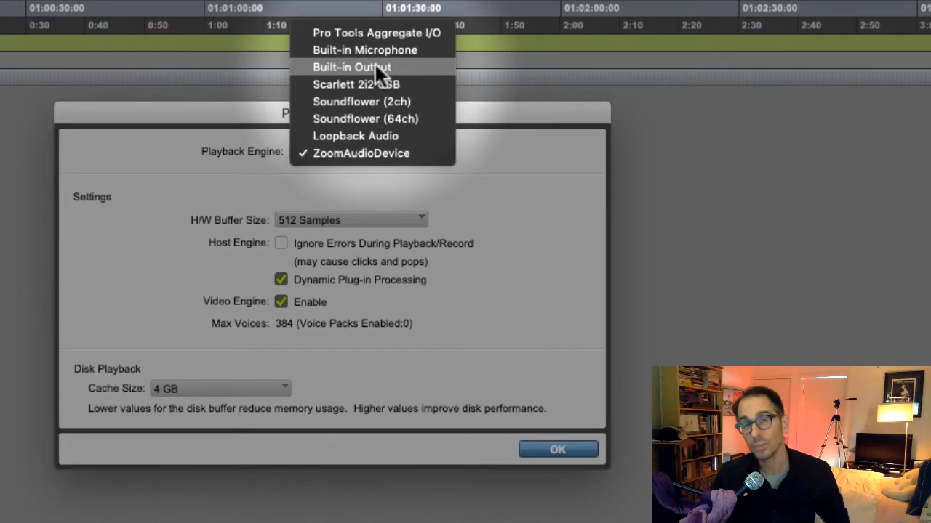
left_click(422, 81)
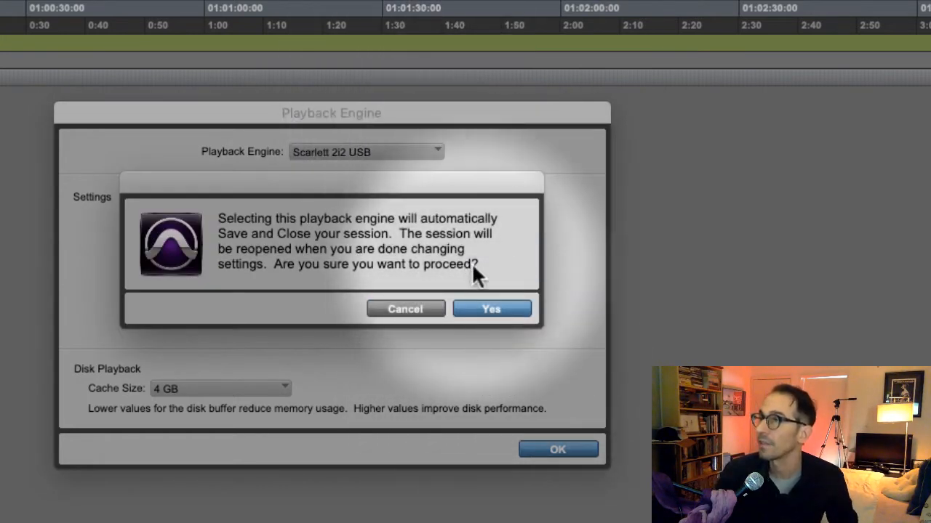
left_click(495, 309)
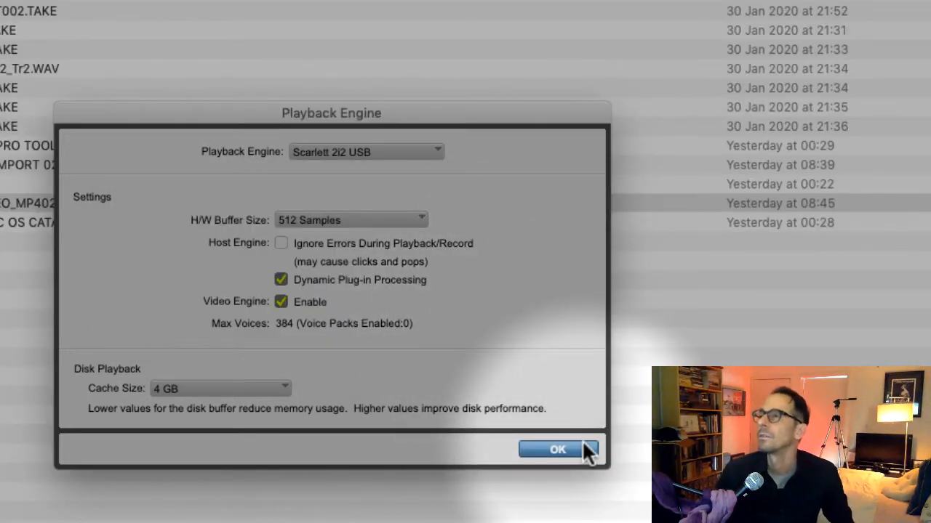
left_click(586, 448)
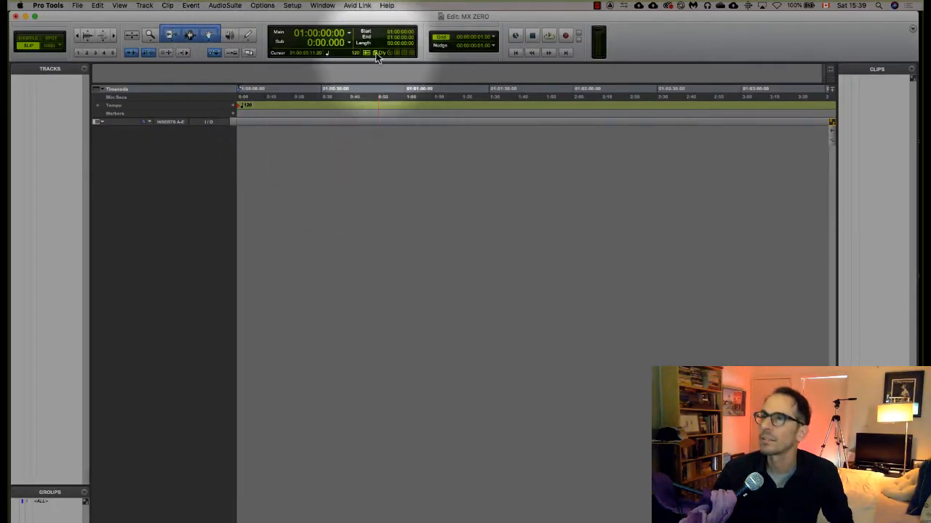
Review the playback engine settings again, including the chosen device, buffer size and video engine, and close them
left_click(292, 5)
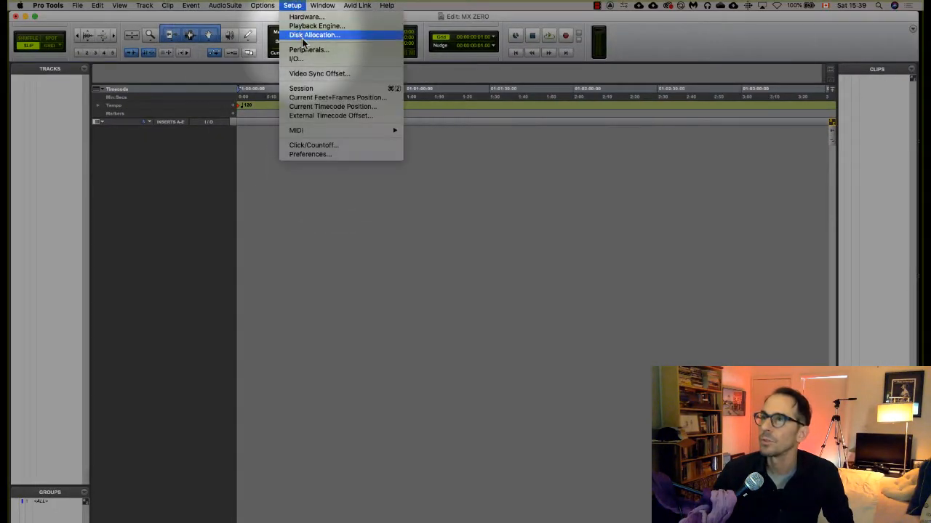
left_click(298, 27)
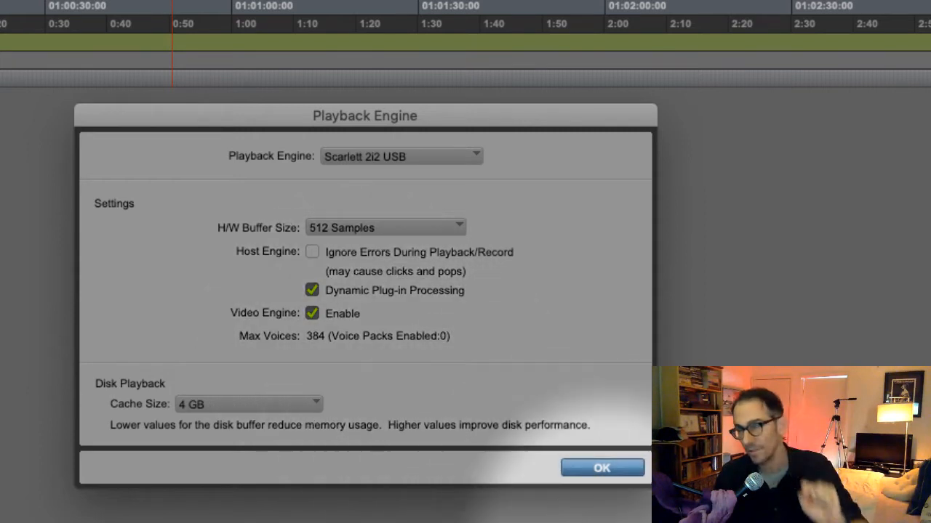
left_click(608, 471)
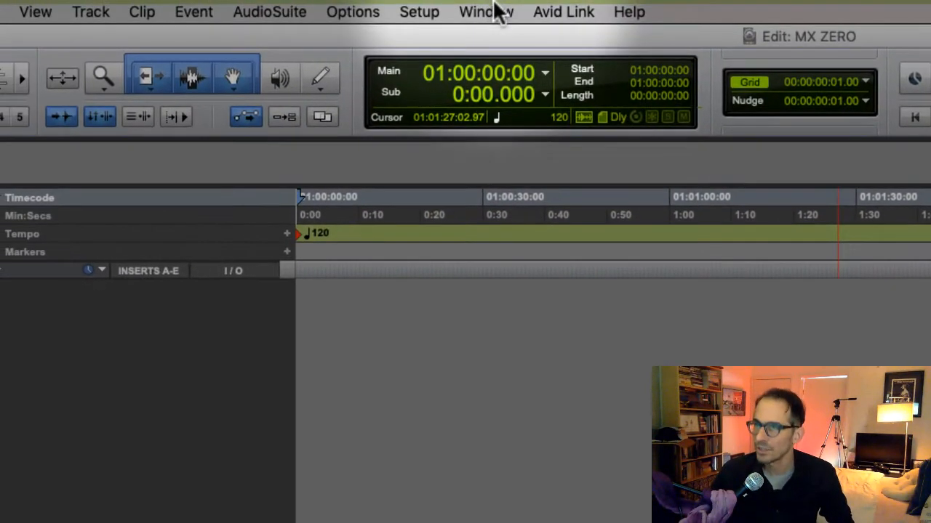
Check the session start time and timecode rate in the Session Setup window, and close it
left_click(422, 11)
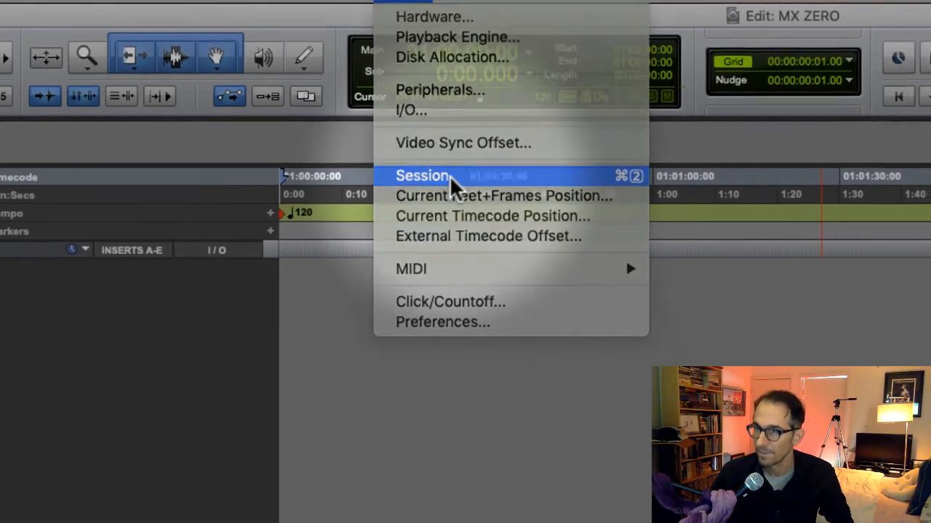
left_click(466, 196)
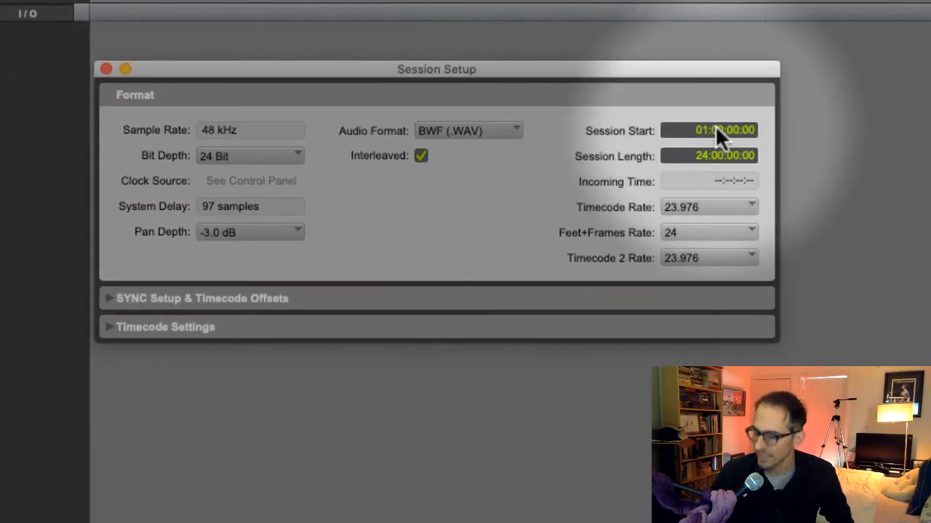
left_click(716, 127)
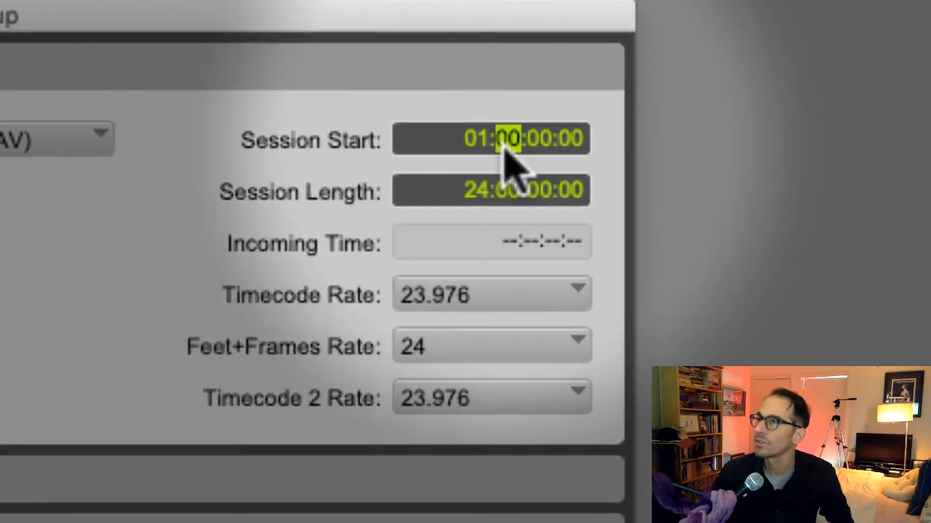
left_click(567, 141)
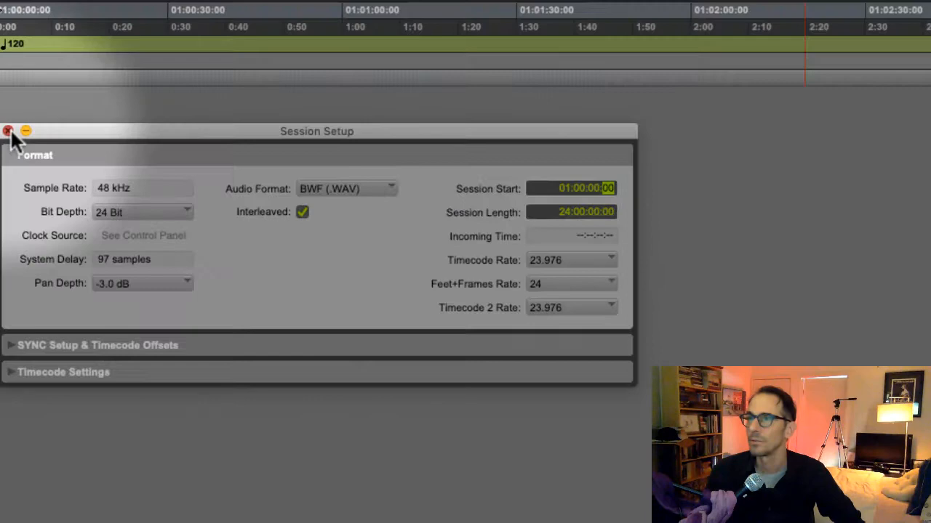
left_click(10, 133)
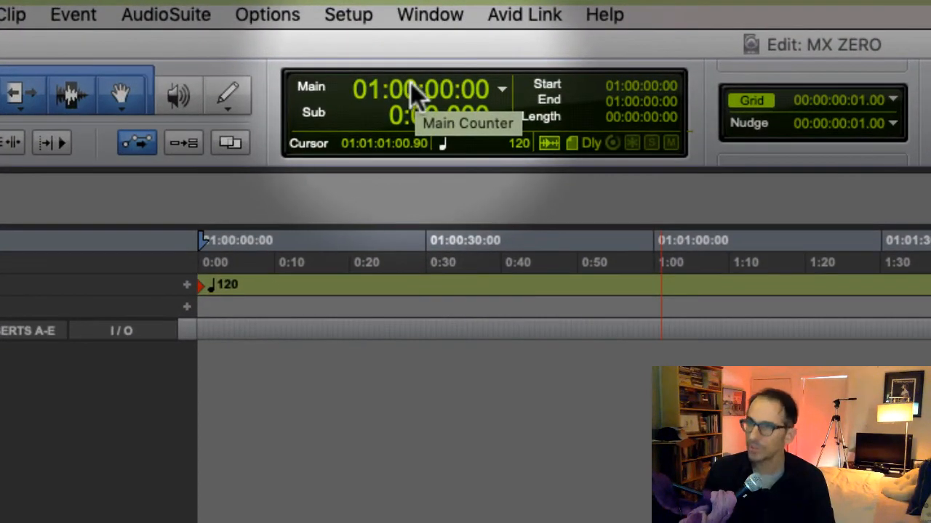
Set the main counter to Timecode and the sub counter to Min:Secs
left_click(495, 89)
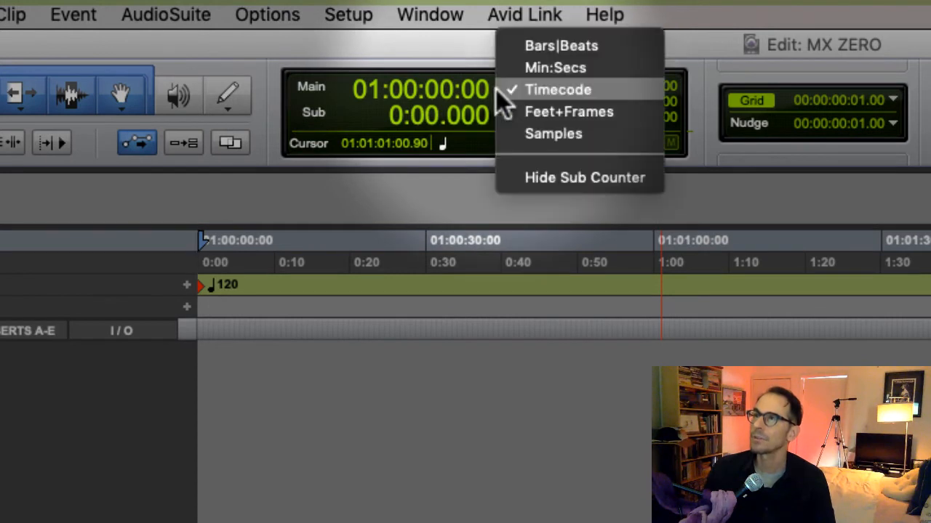
left_click(590, 86)
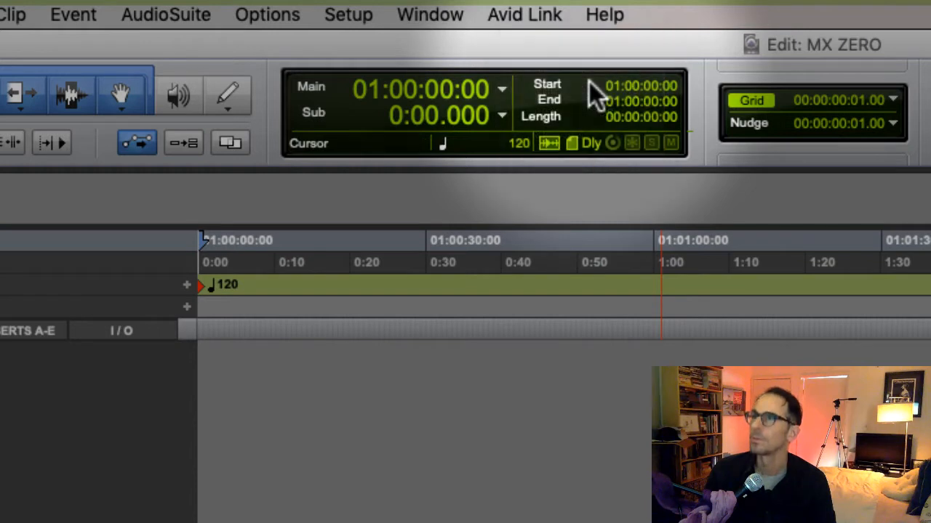
left_click(503, 117)
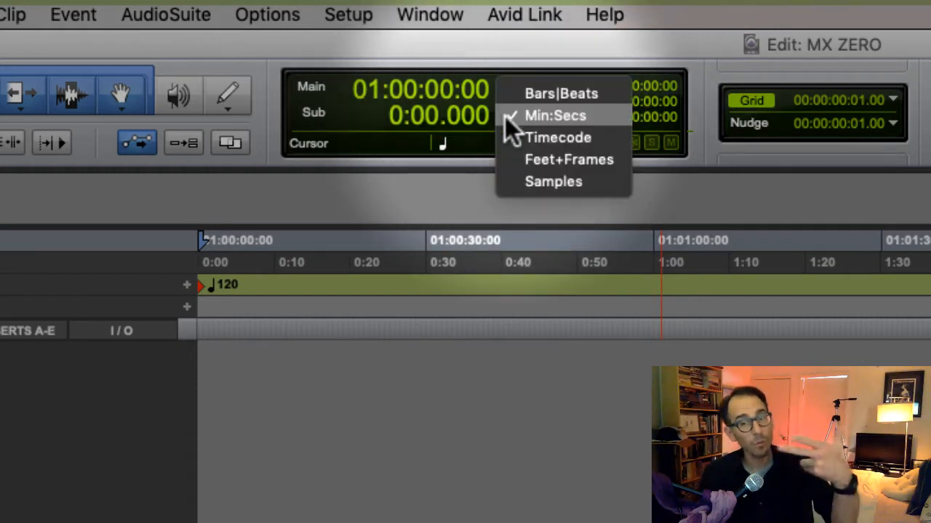
left_click(567, 114)
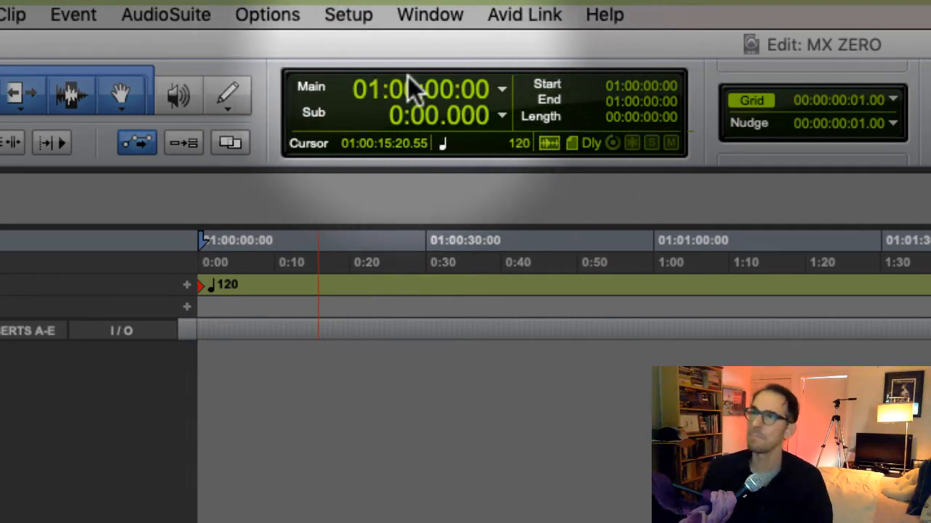
Inspect the seconds and frames fields of the main counter without entering a new position
left_click(440, 94)
left_click(440, 95)
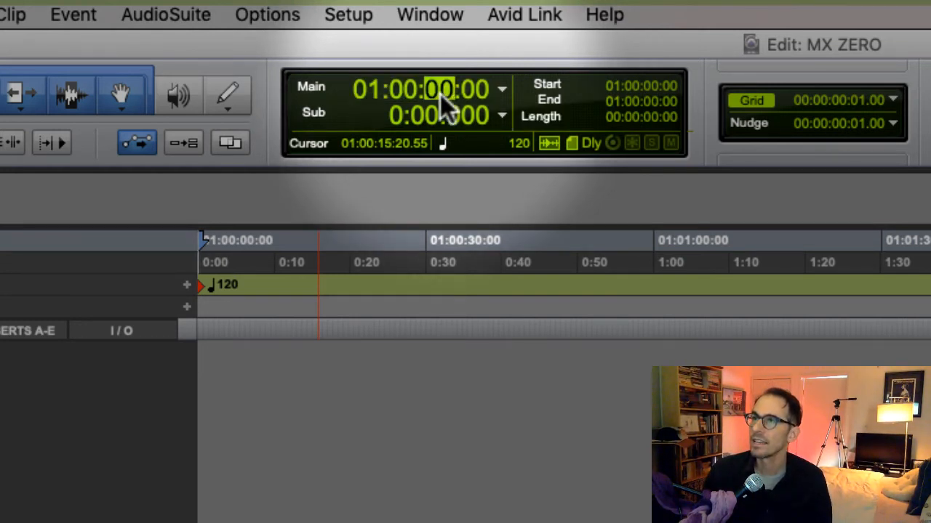
left_click(470, 88)
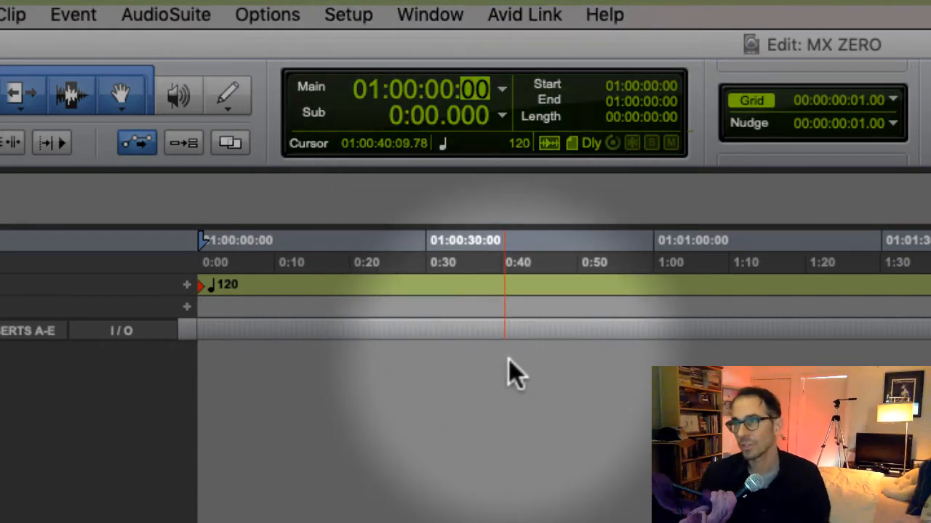
left_click(585, 522)
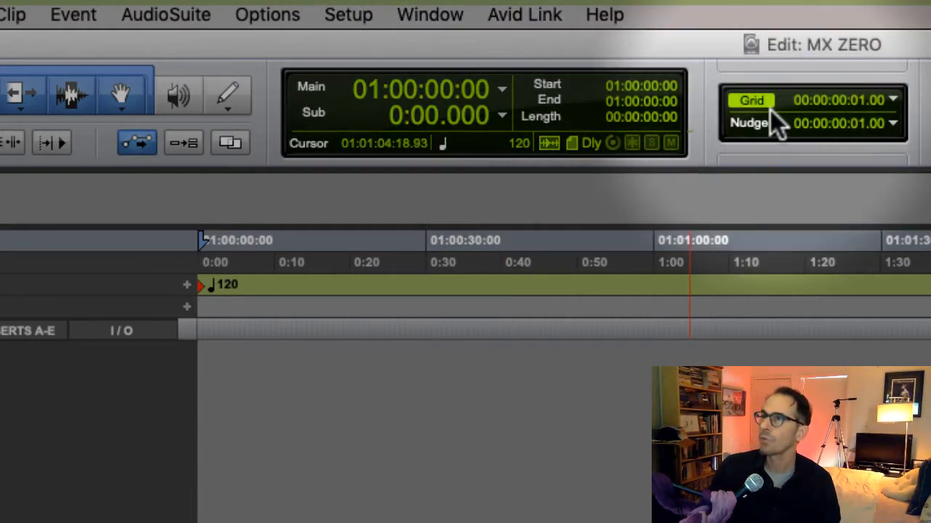
Set both the nudge value and the grid value to 1 frame in Timecode, with the grid display on
left_click(762, 121)
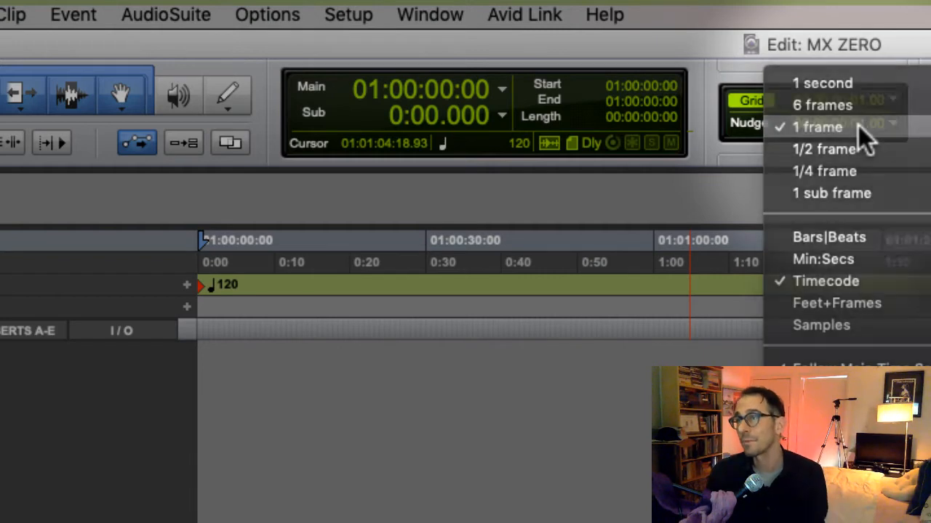
left_click(858, 125)
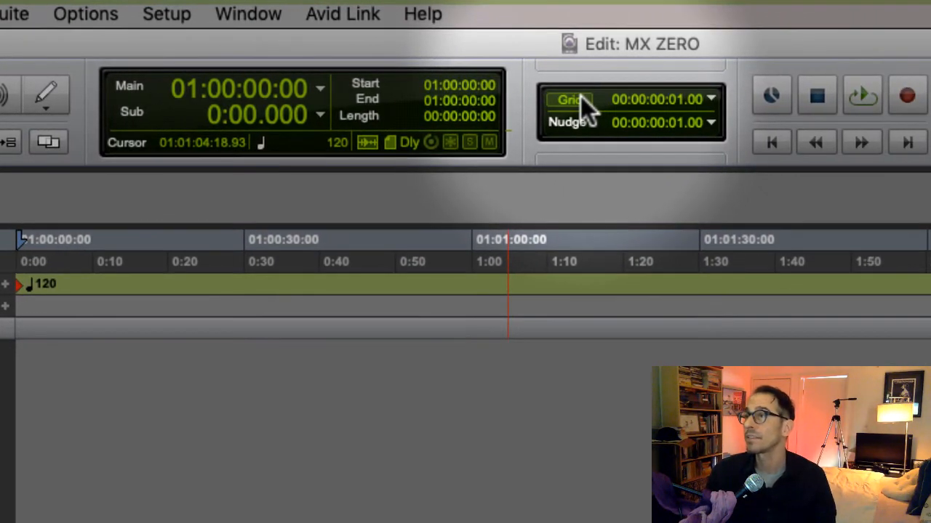
left_click(582, 99)
left_click(709, 99)
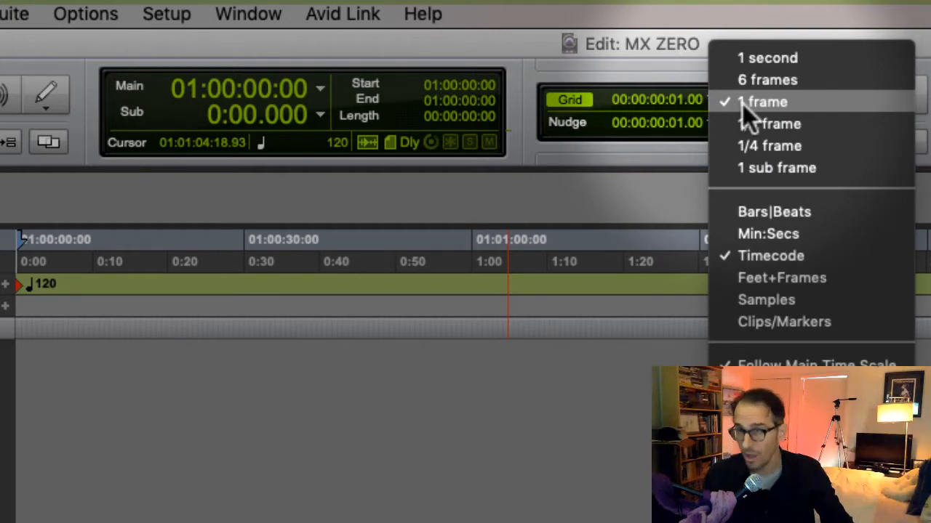
left_click(743, 104)
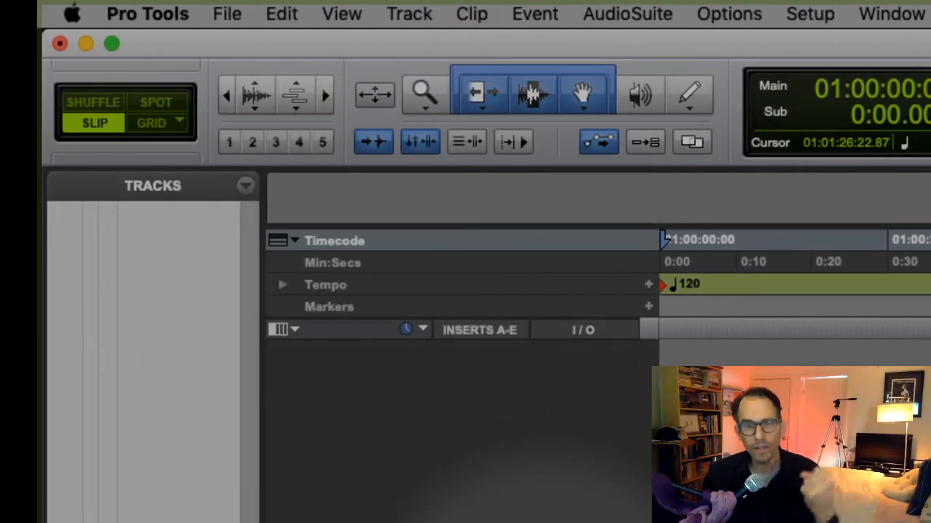
Start a session data import and browse to the IN-CLASS PROTOOLS SESSION SP2020 folder
left_click(231, 12)
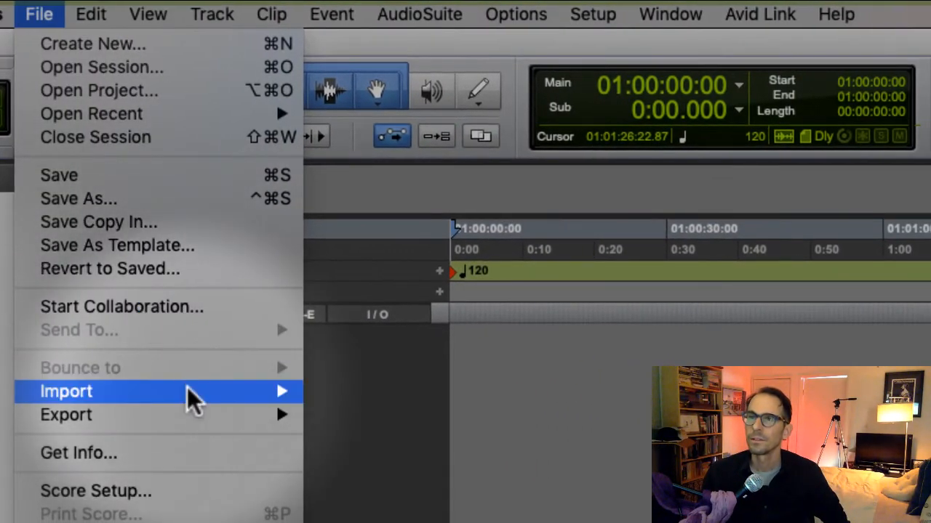
mouse_move(206, 398)
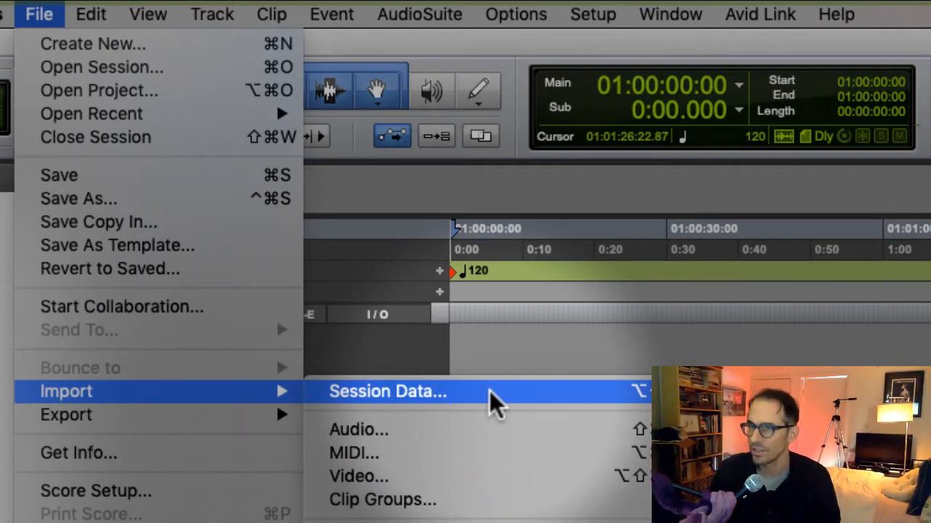
left_click(489, 392)
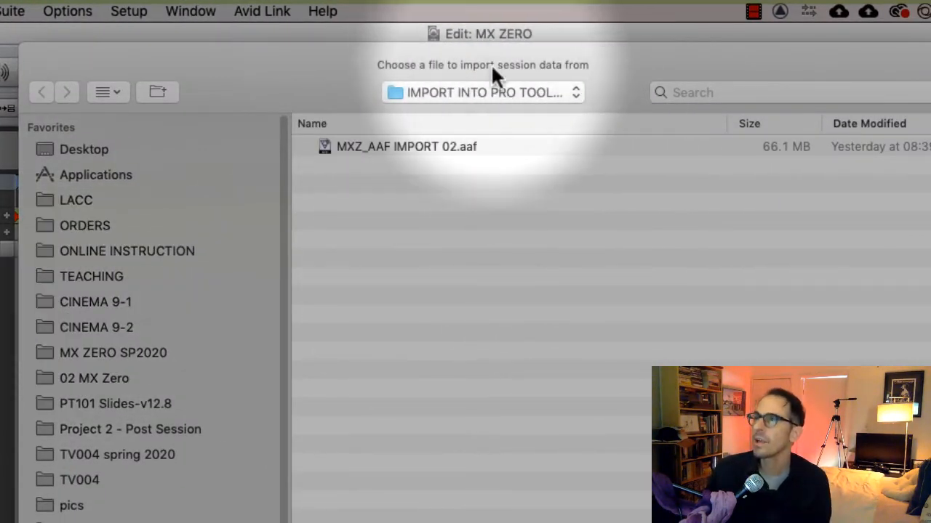
left_click(487, 93)
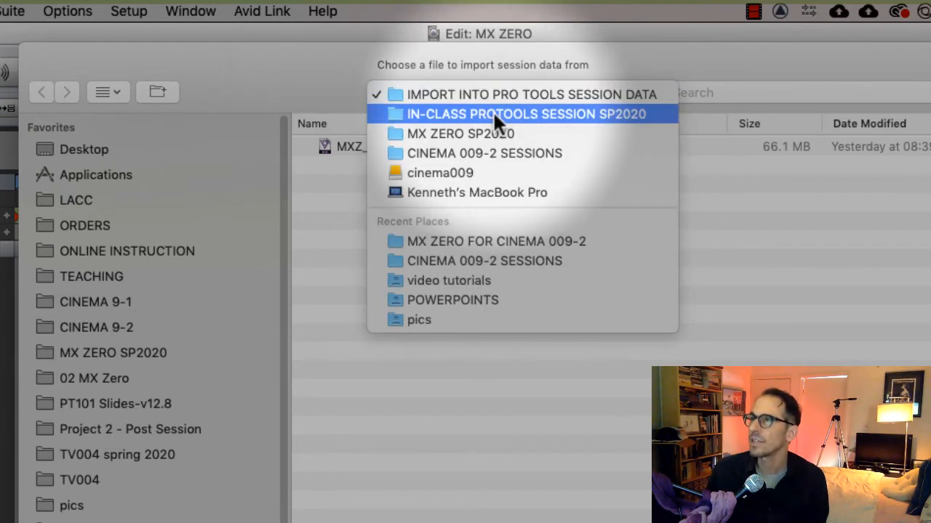
left_click(493, 114)
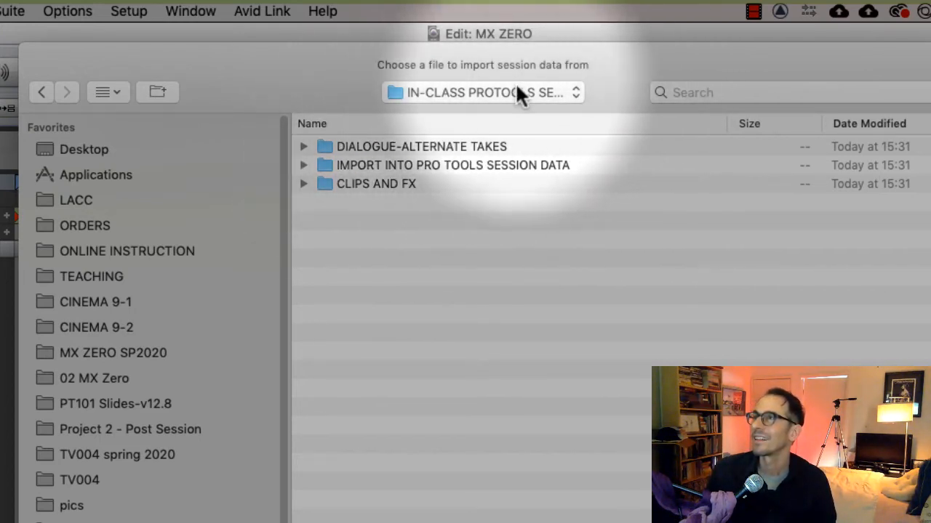
left_click(519, 93)
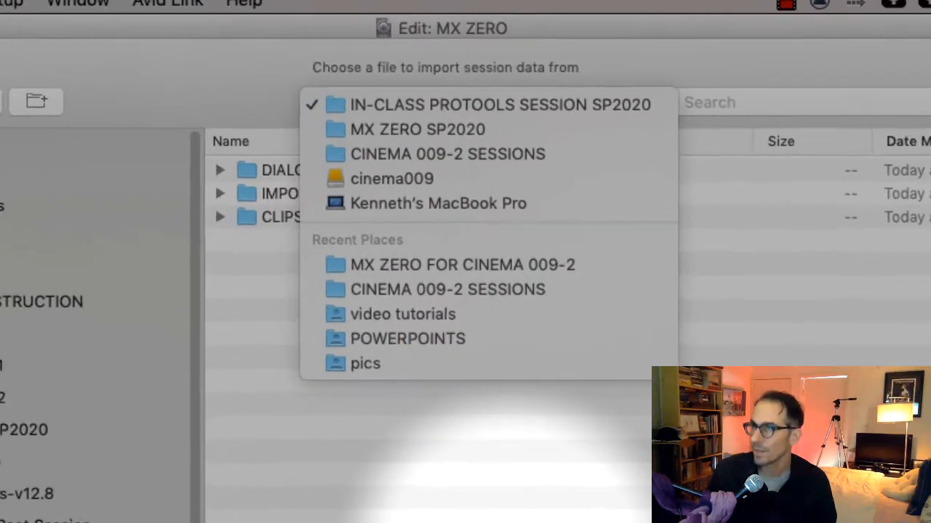
left_click(483, 392)
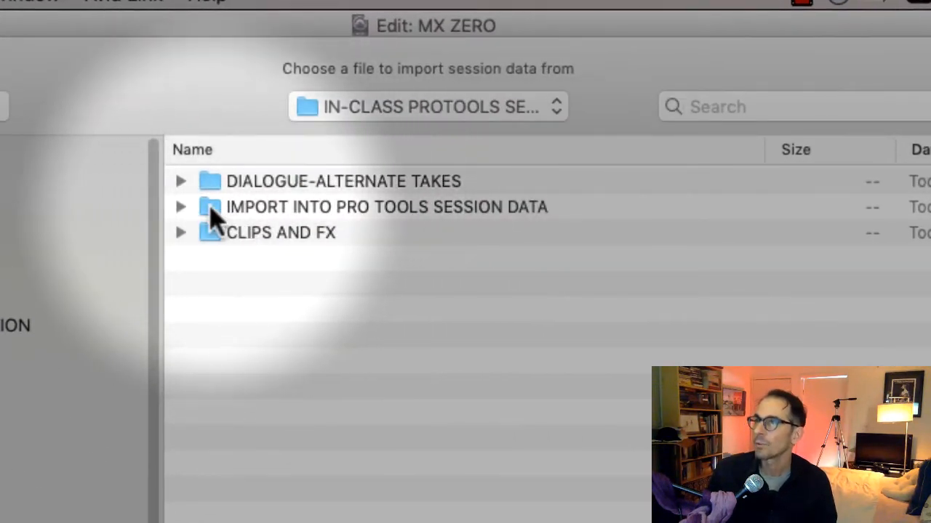
Open MXZ_AAF IMPORT 02.aaf from the IMPORT INTO PRO TOOLS SESSION DATA folder as the import source
left_click(212, 207)
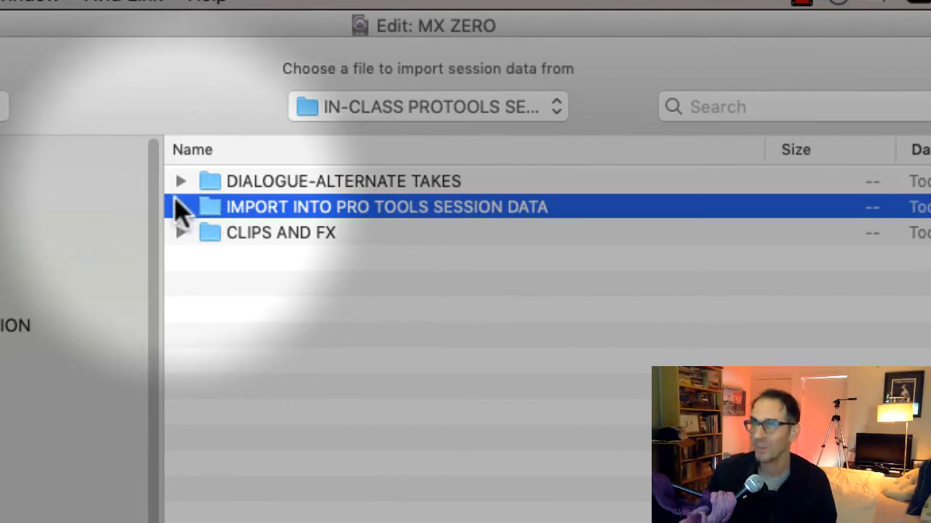
left_click(181, 207)
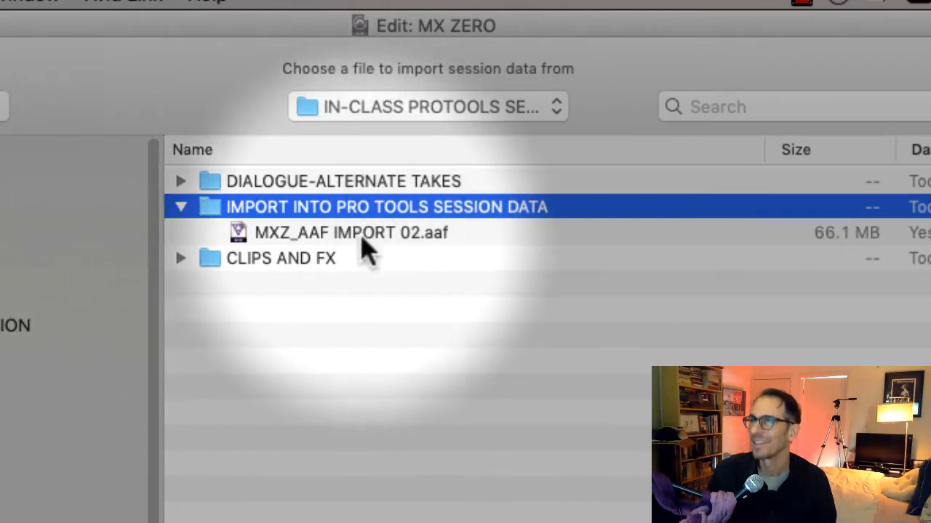
left_click(380, 237)
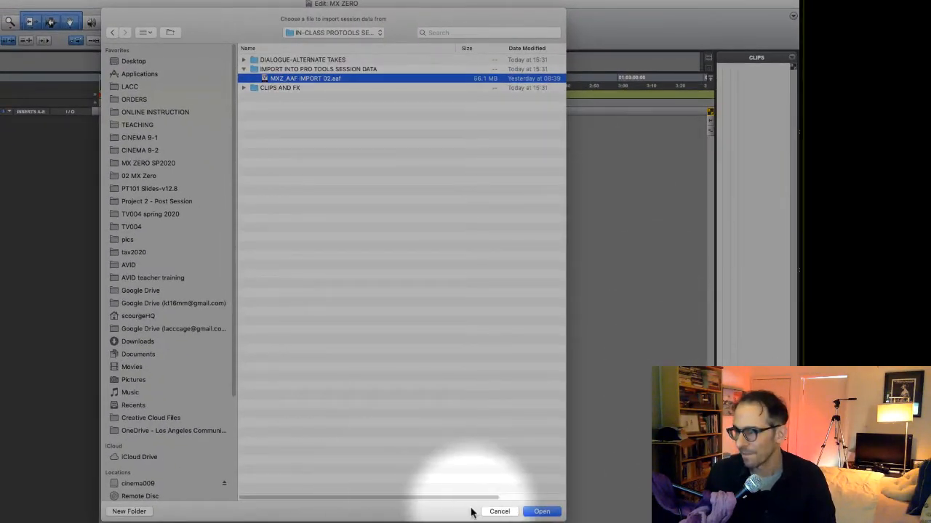
left_click(551, 513)
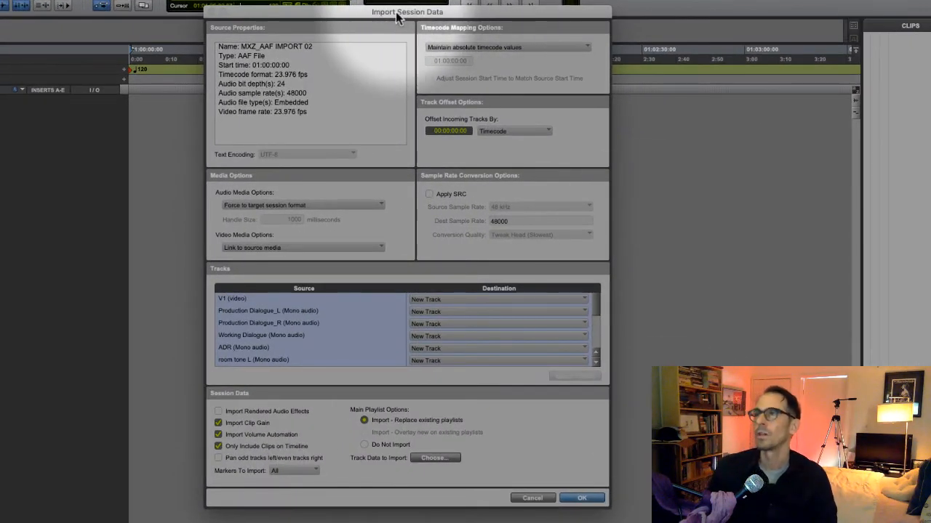
Set both the audio and the video media options of the import to Copy from source media
left_click_drag(397, 15, 306, 22)
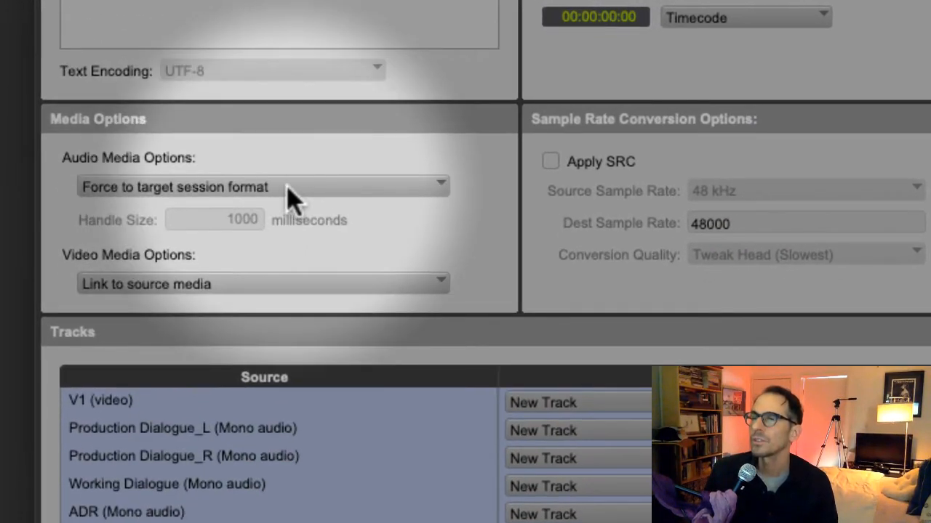
left_click(250, 417)
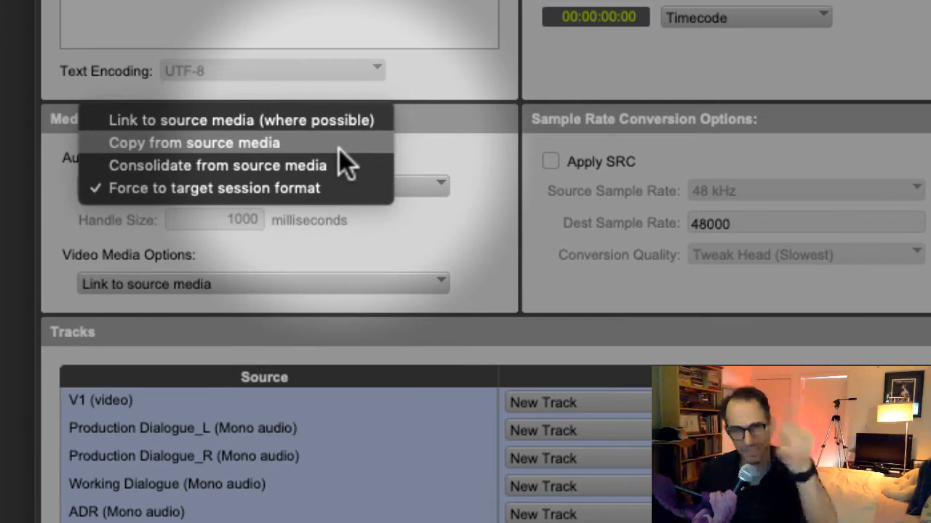
left_click(339, 149)
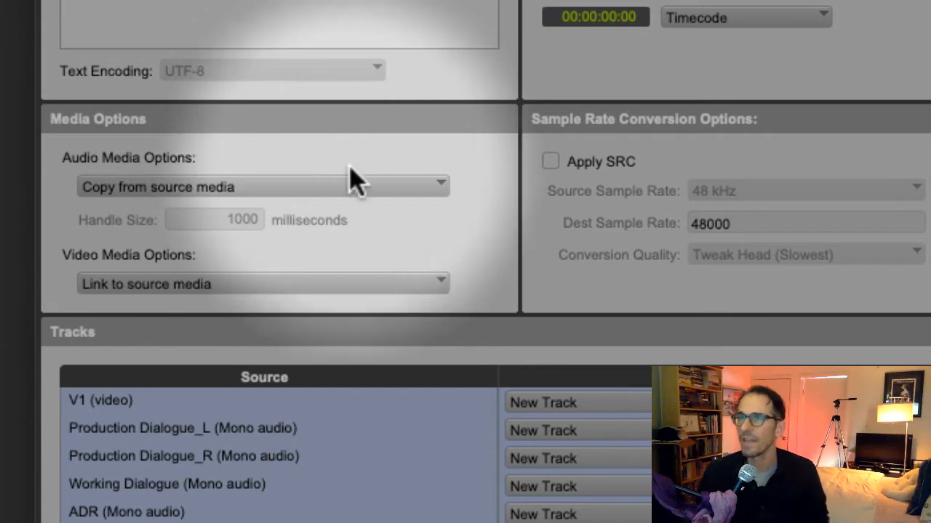
left_click(384, 288)
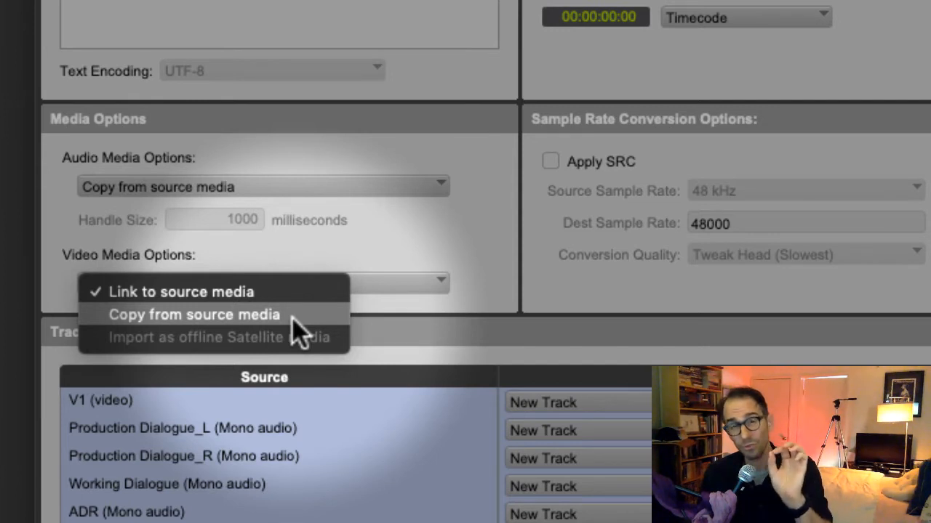
left_click(294, 320)
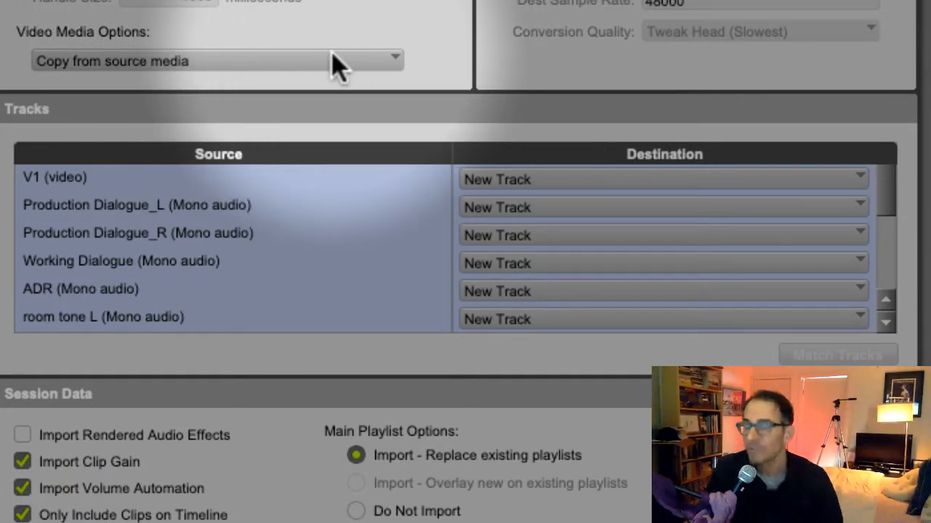
Review the list of source tracks from the AAF and confirm the session data import
scroll(402, 213, "down", 1)
scroll(402, 214, "up", 1)
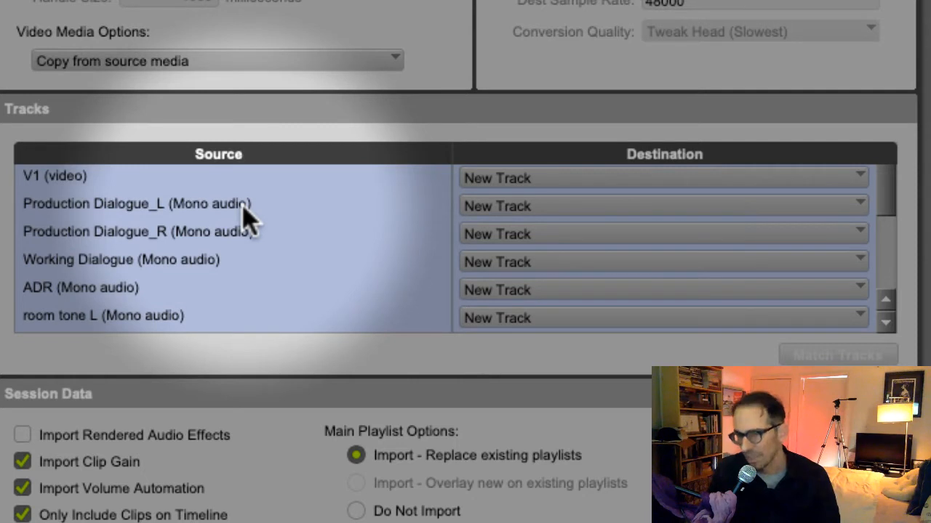
scroll(244, 206, "down", 5)
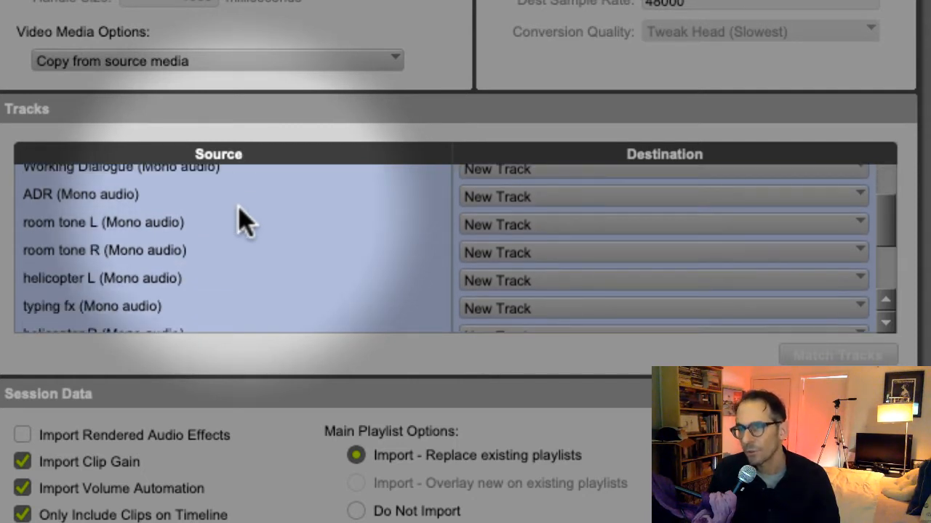
scroll(245, 219, "down", 7)
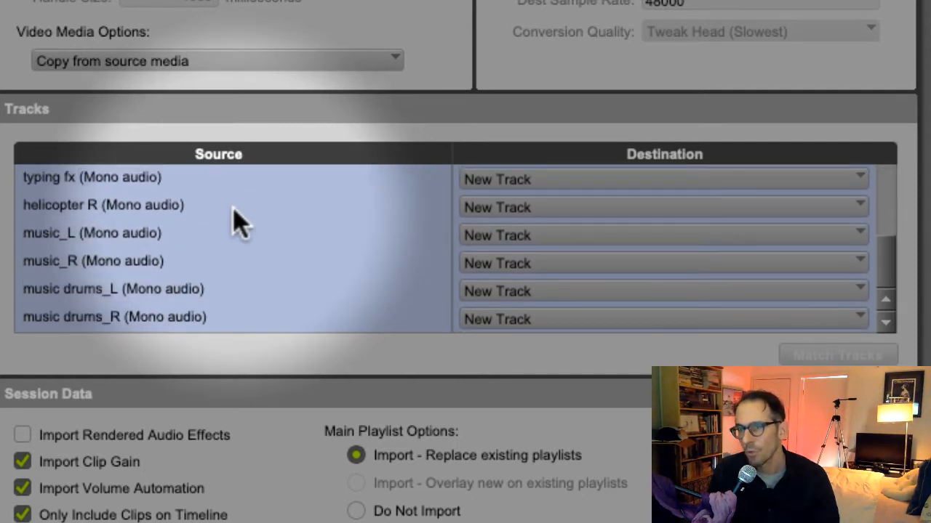
scroll(240, 222, "up", 12)
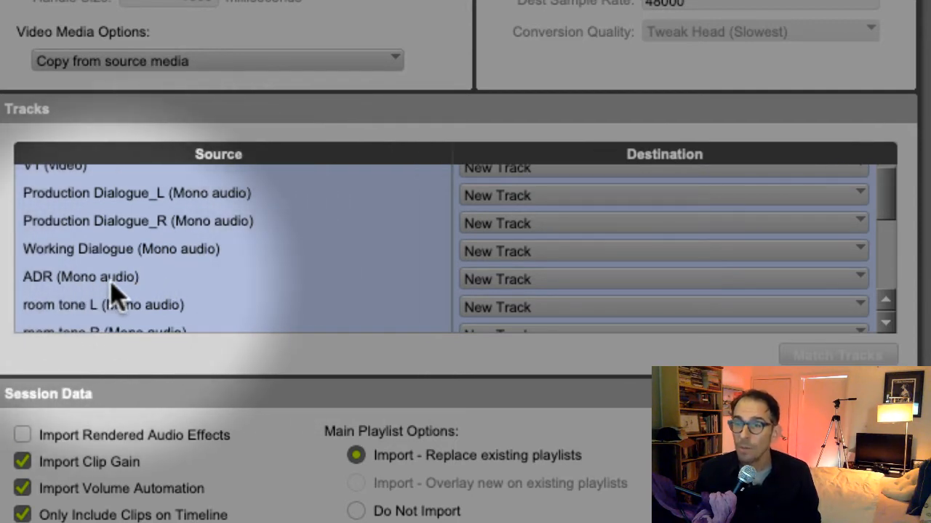
scroll(131, 291, "down", 3)
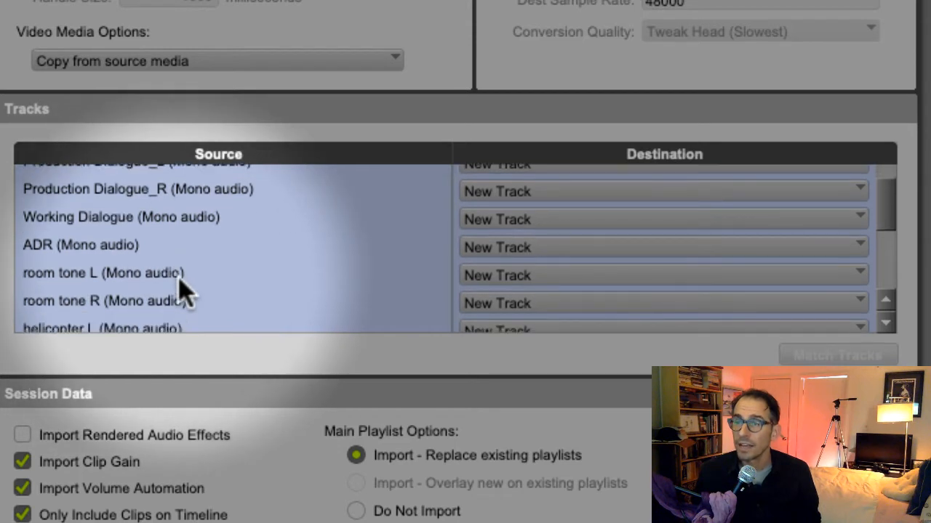
scroll(179, 277, "down", 1)
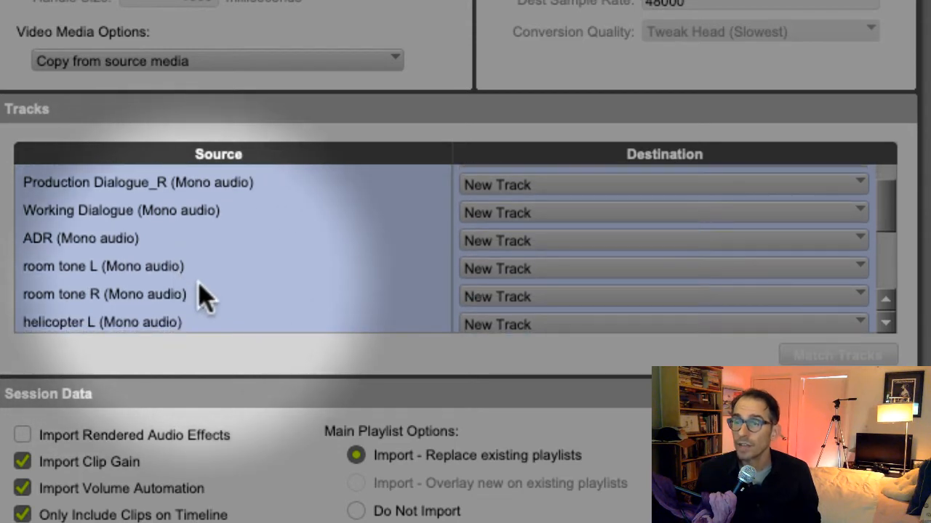
scroll(206, 296, "down", 2)
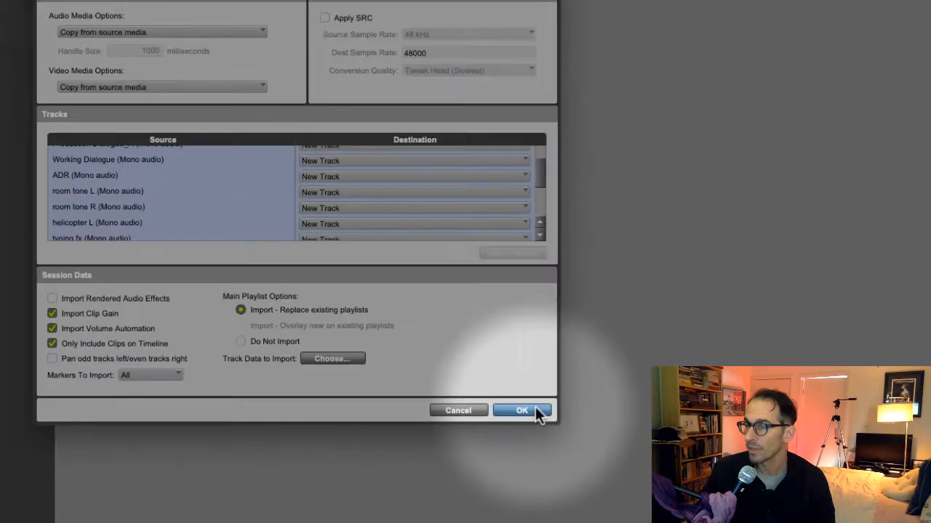
left_click(538, 299)
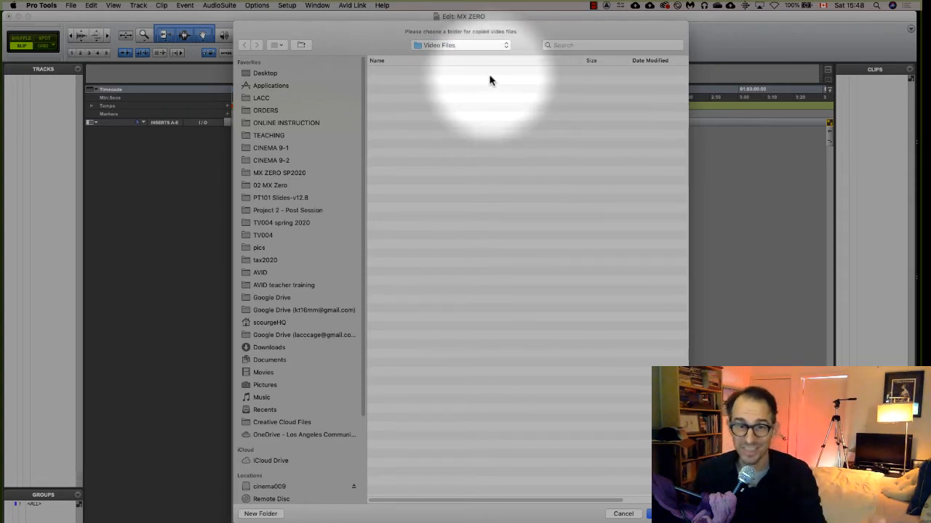
Choose the Video Files folder inside the MX ZERO session folder as the destination for the copied video files
left_click(453, 47)
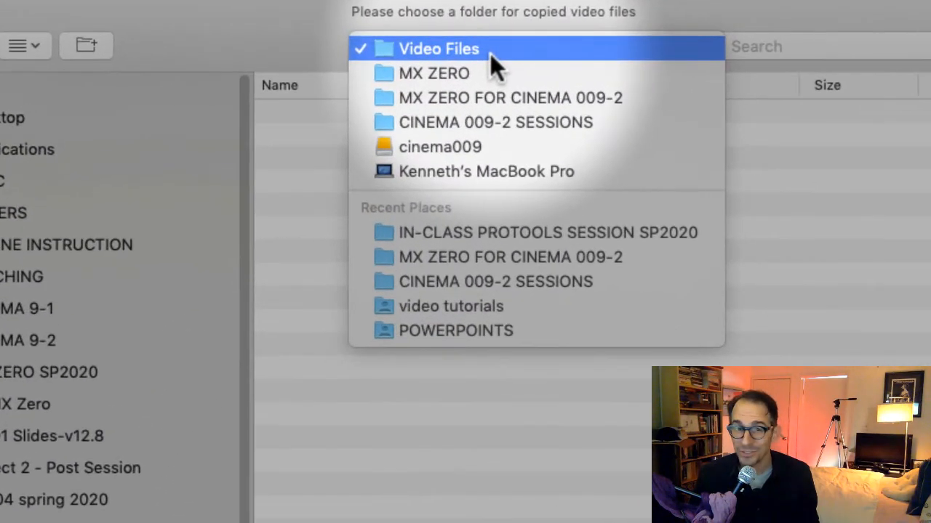
left_click(485, 73)
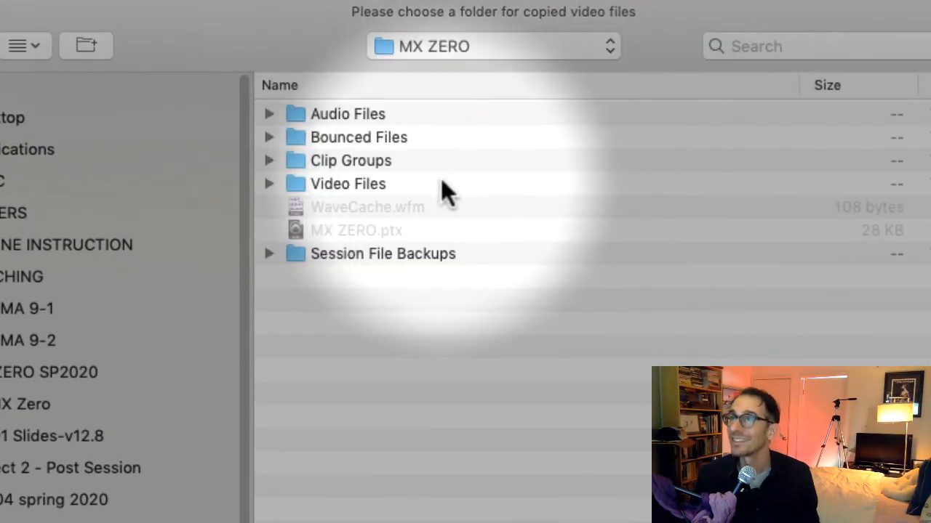
left_click(359, 184)
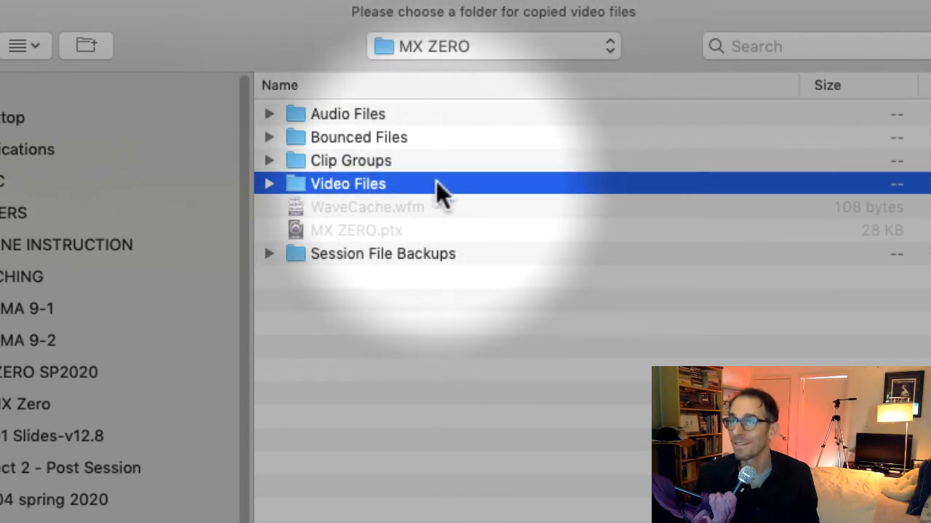
double_click(436, 181)
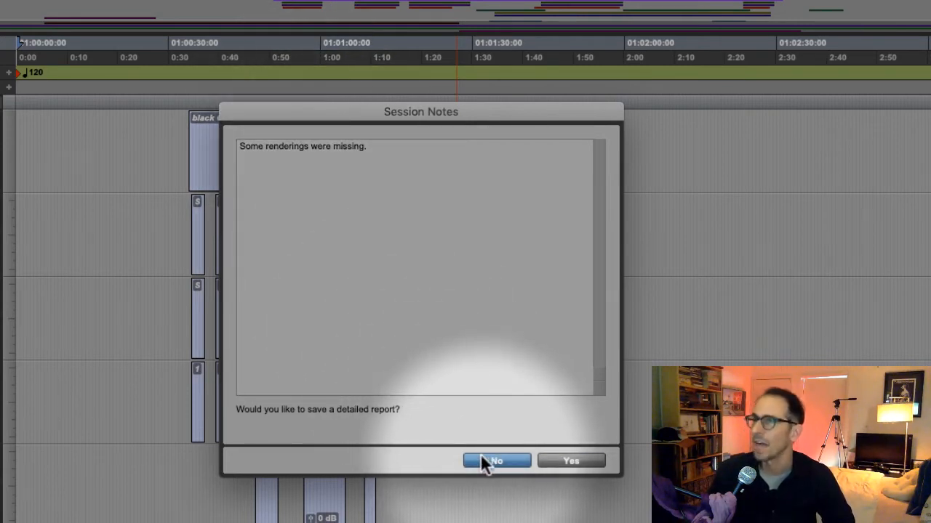
Decline the detailed import report and have the missing video file found and relinked automatically
left_click(481, 458)
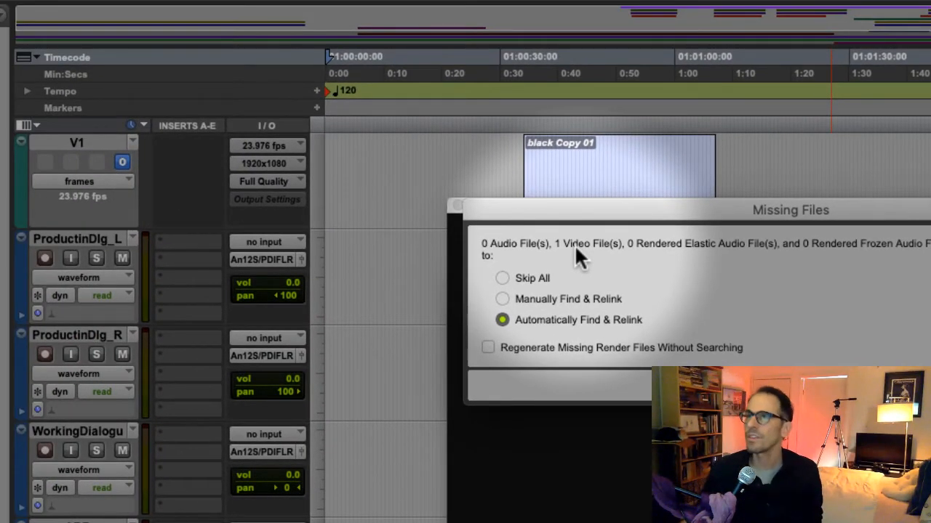
left_click_drag(580, 213, 585, 512)
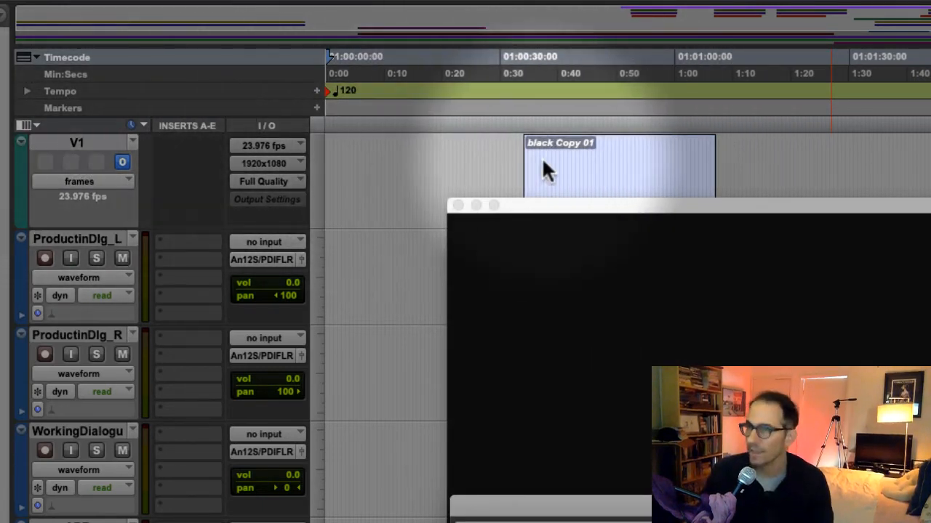
left_click(601, 170)
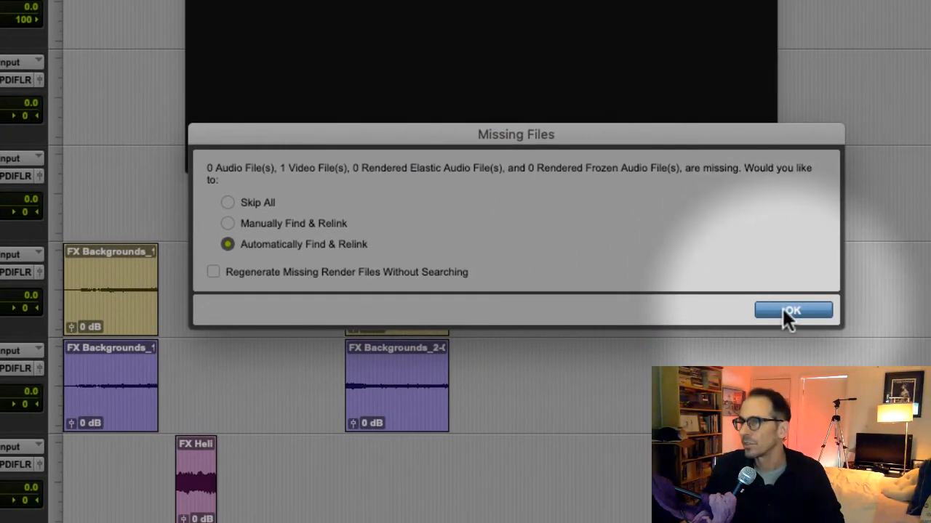
left_click(783, 308)
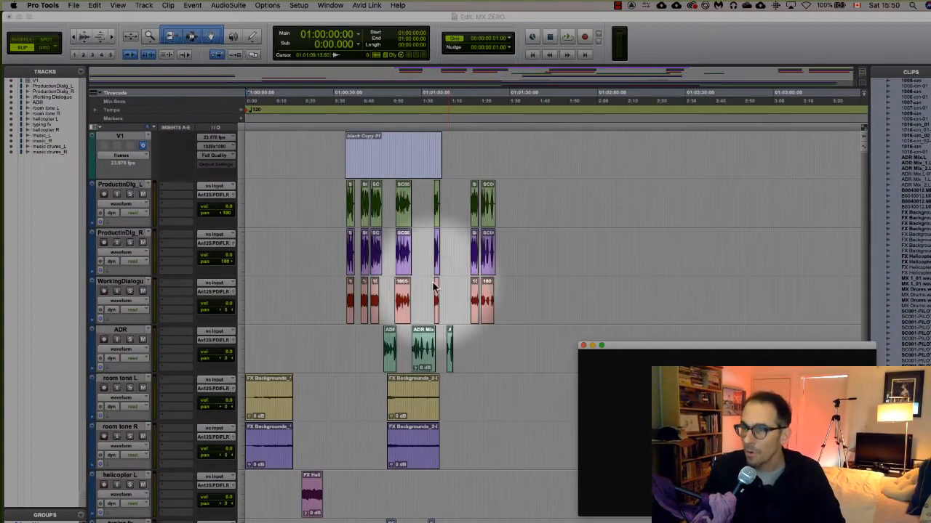
Review the imported tracks and their clips from ProductinDlg_L down to the music drums tracks, briefly soloing the ADR track
left_click(125, 185)
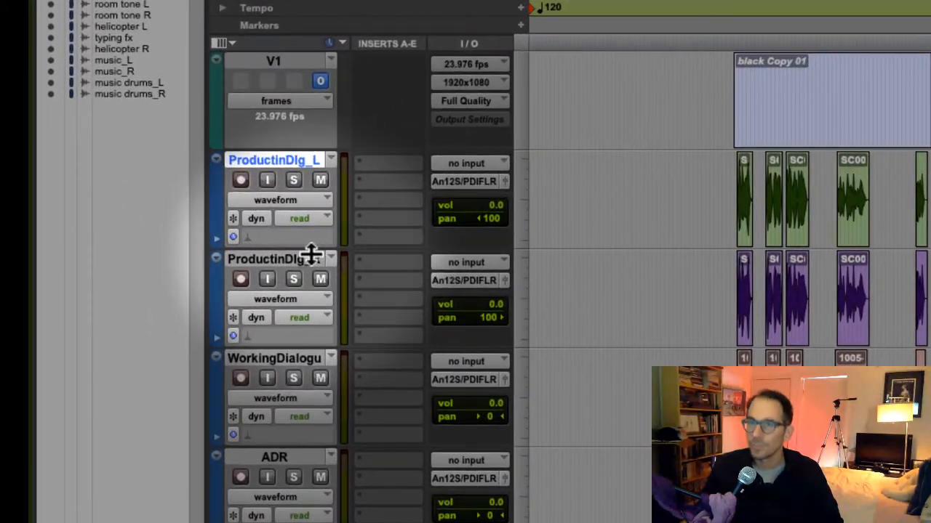
left_click(292, 255)
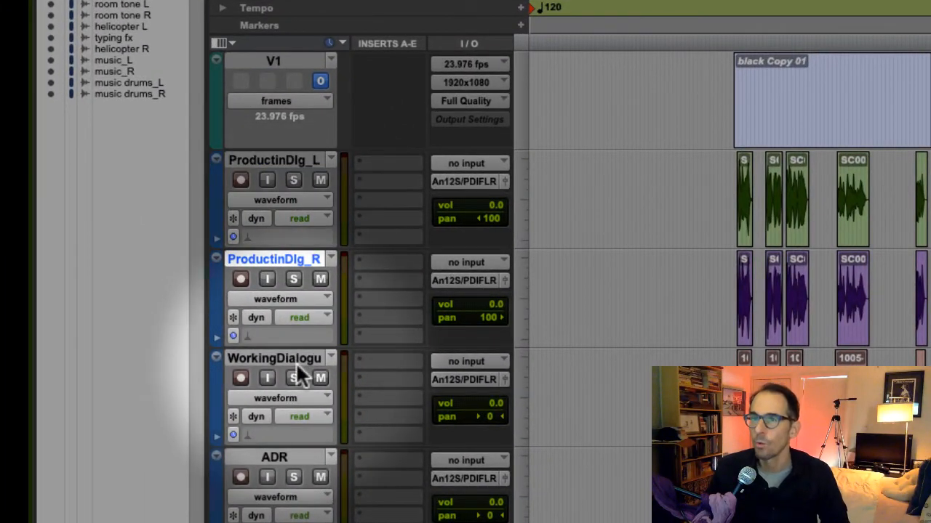
left_click(295, 359)
left_click(293, 476)
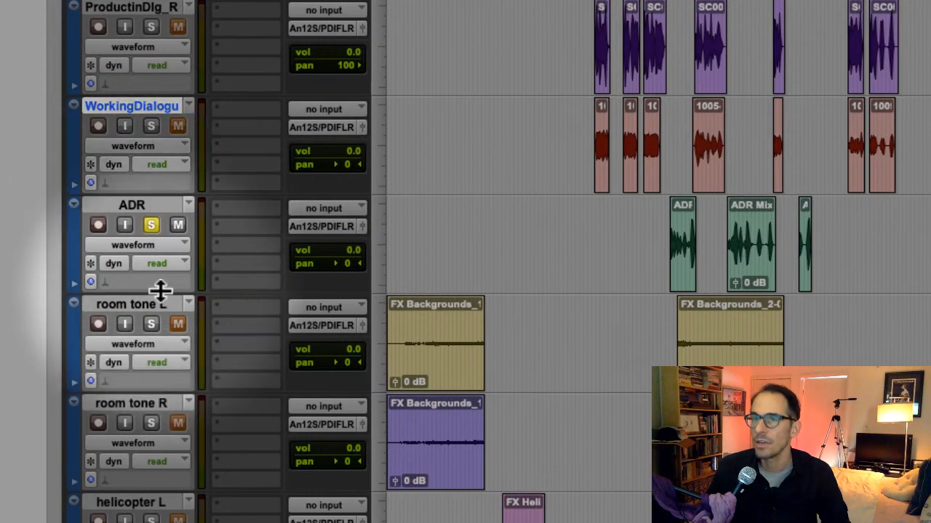
left_click(151, 224)
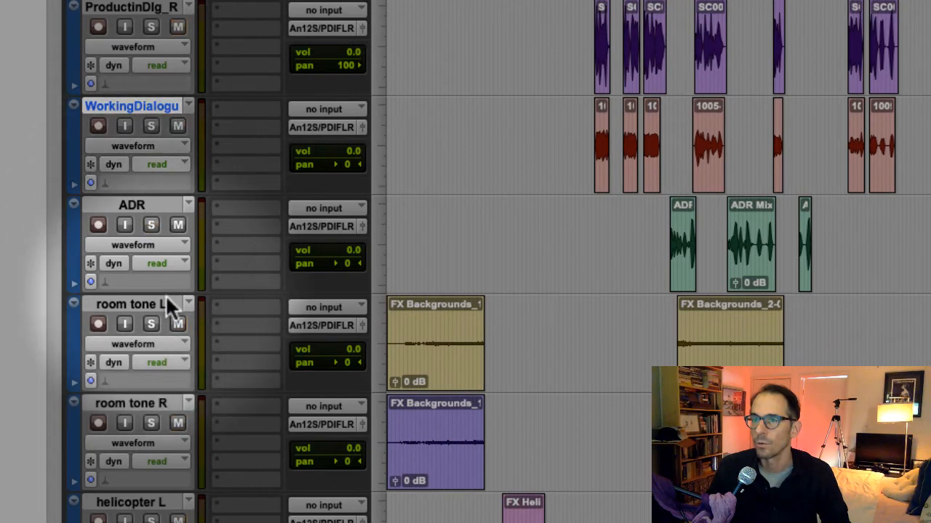
left_click(166, 302)
scroll(408, 276, "down", 5)
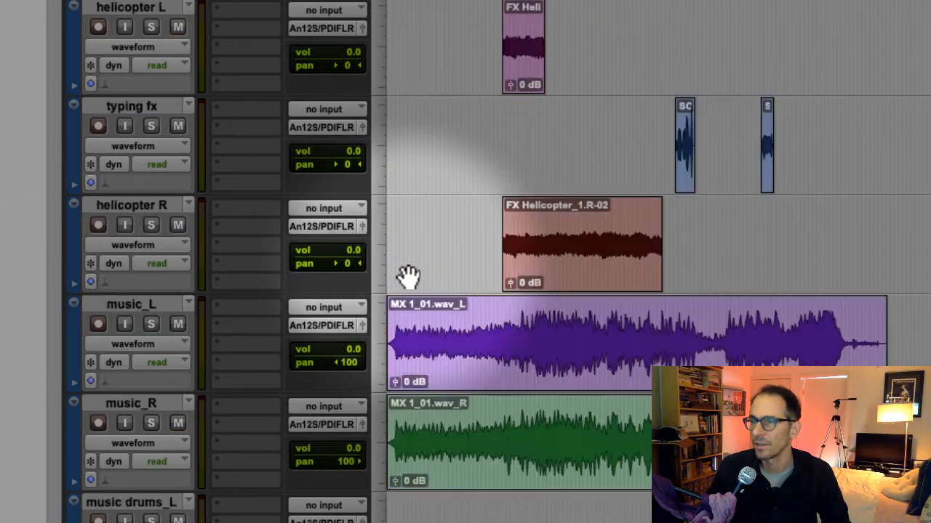
scroll(407, 276, "down", 1)
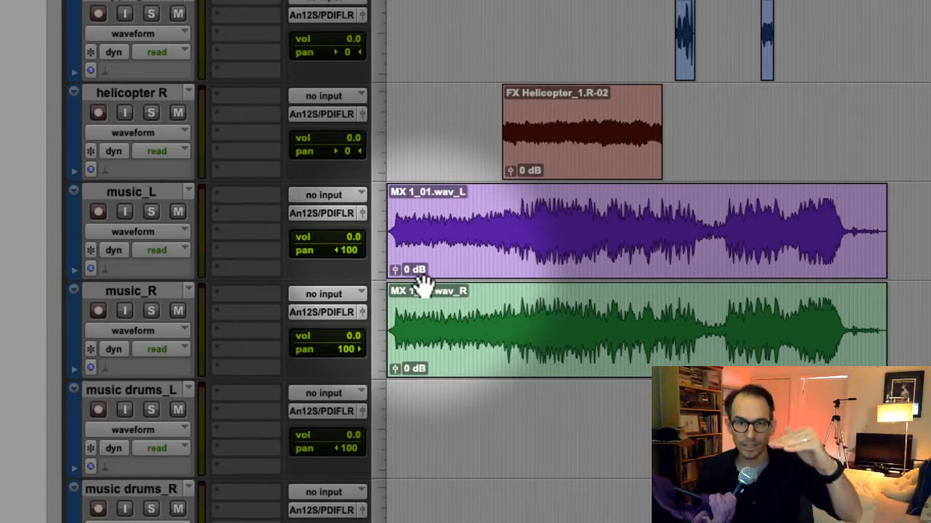
scroll(424, 285, "up", 6)
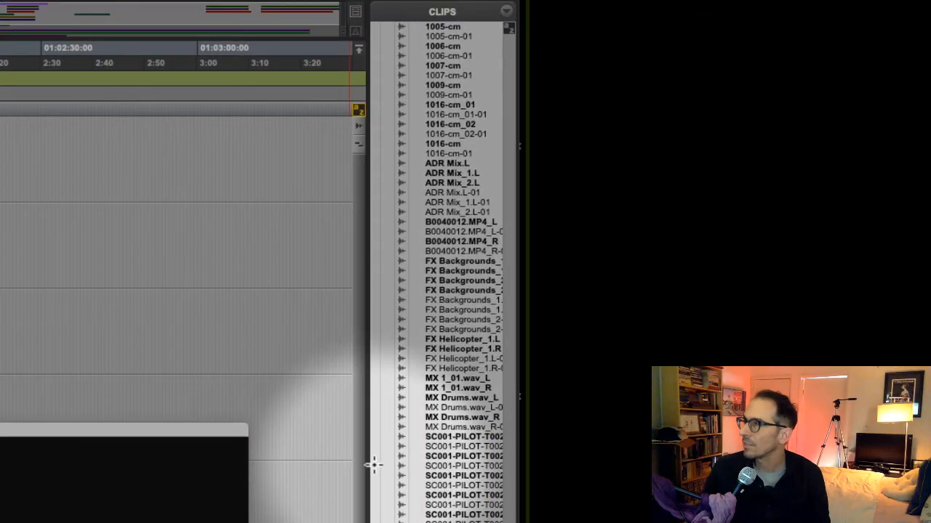
Widen the clips list until the full clip names fit, and select the 1009-cm and 1016-cm clips in turn
left_click_drag(365, 456, 284, 465)
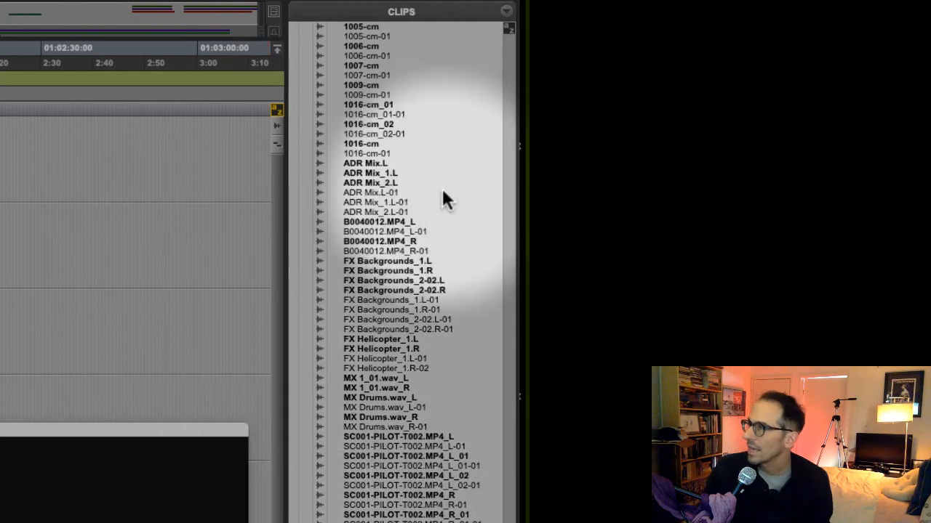
left_click(393, 85)
left_click(376, 124)
left_click(383, 144)
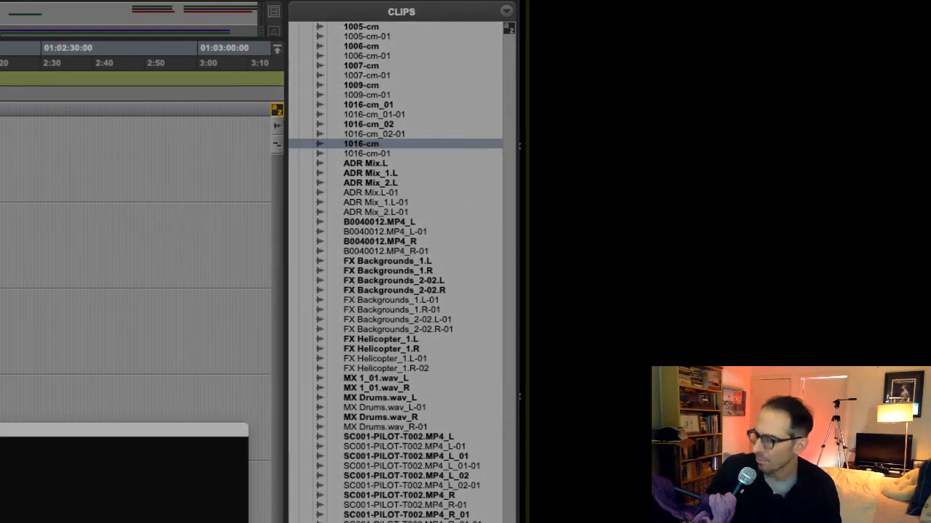
left_click(416, 154)
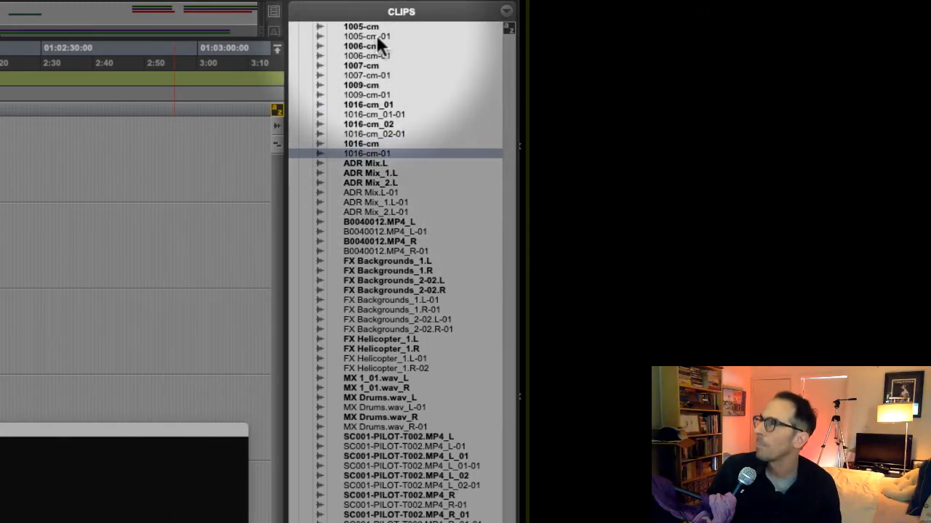
Compare the bold whole-file clips from 1005-cm to 1009-cm with their -01 counterparts in the clips list
left_click(376, 27)
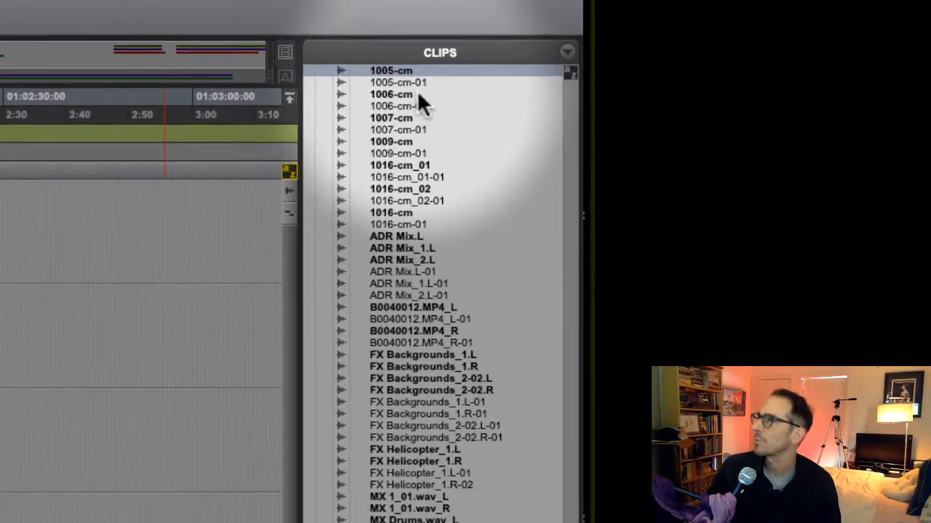
left_click(380, 48)
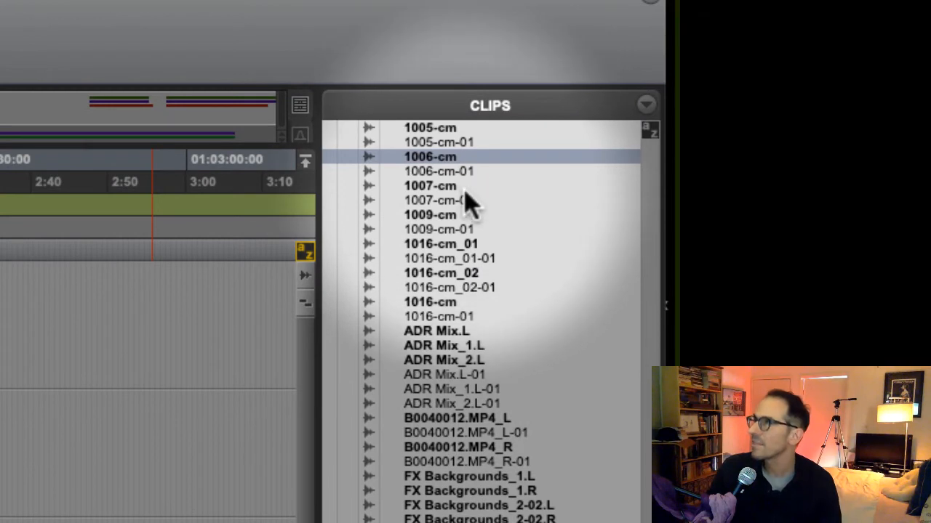
left_click(458, 187)
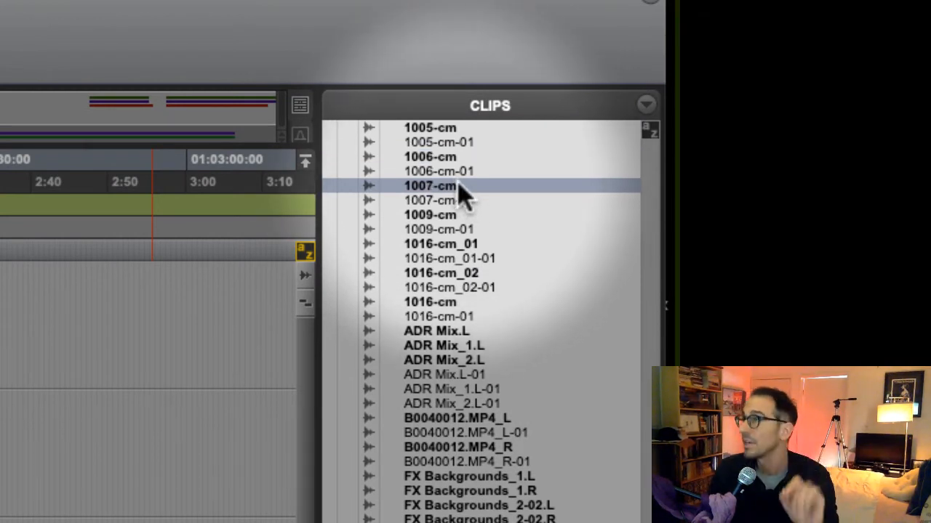
left_click(467, 204)
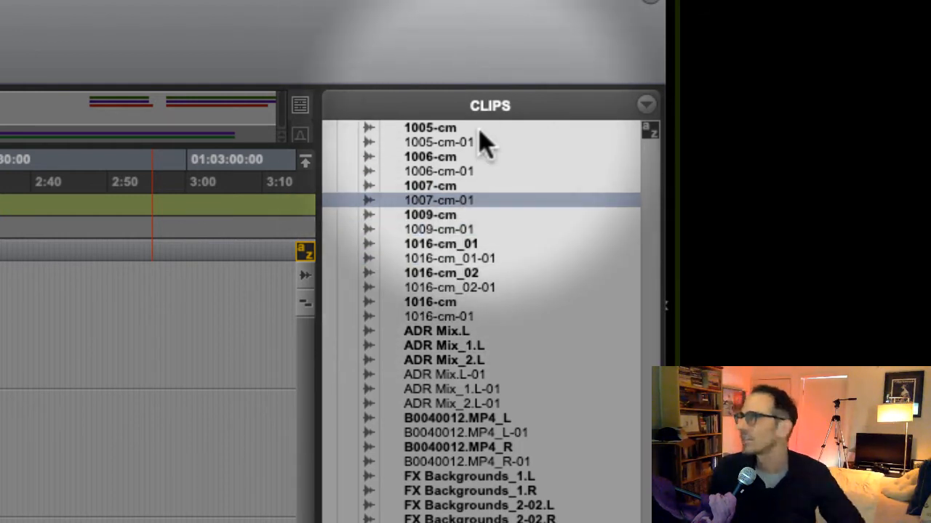
left_click(442, 130)
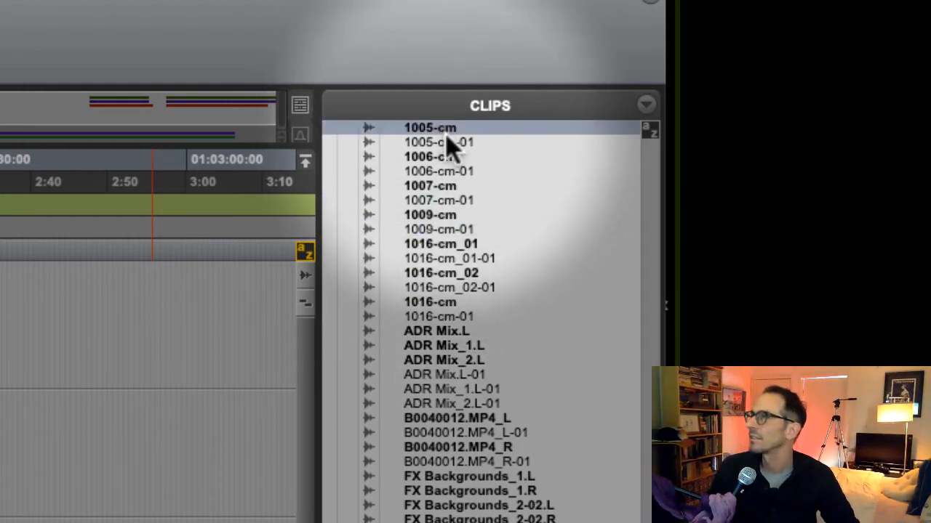
left_click(449, 144)
left_click(452, 128)
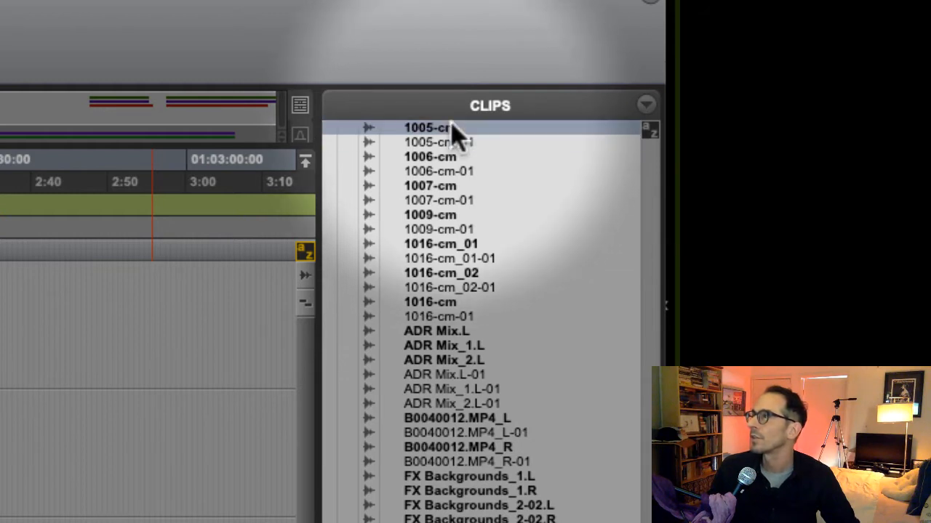
left_click(463, 159)
left_click(447, 216)
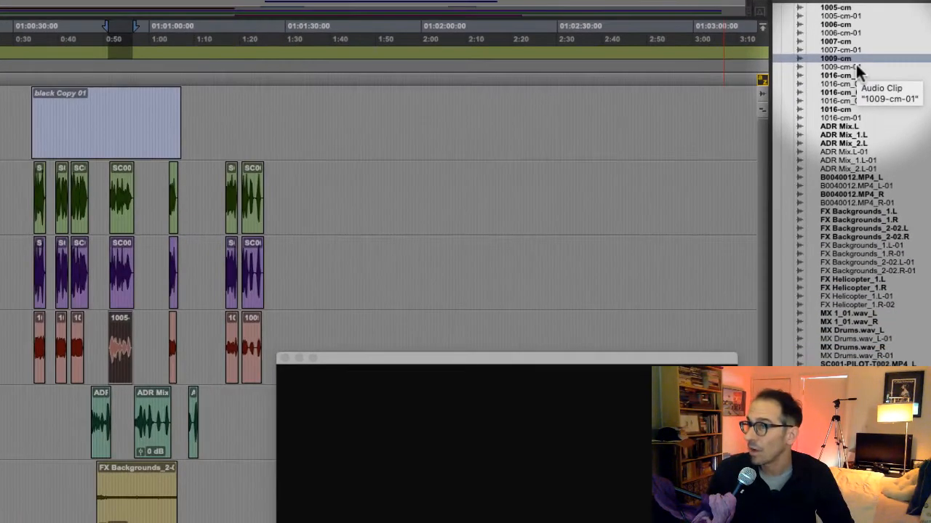
Locate the 1009-cm-01 clip on the timeline, enlarge the view around it and move the video window clear of the clip
left_click(856, 65)
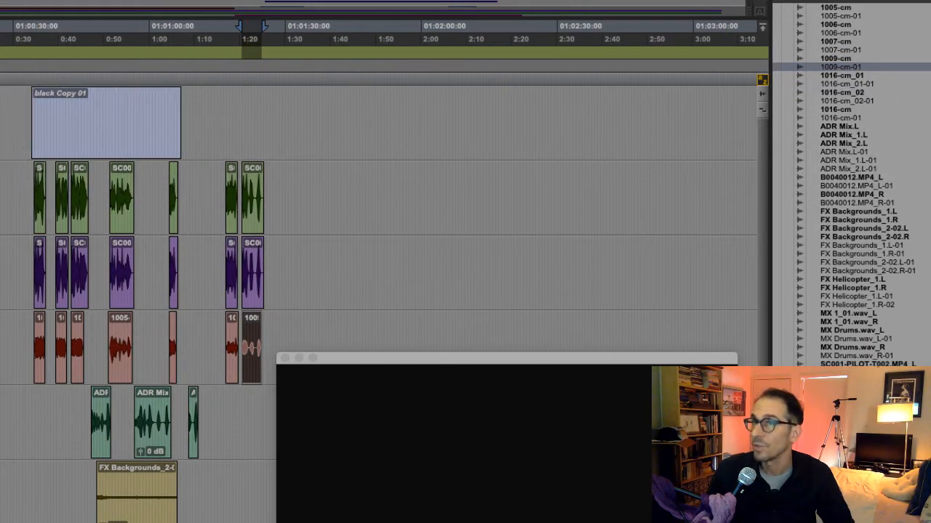
key("super+bracketright")
key("super+bracketright")
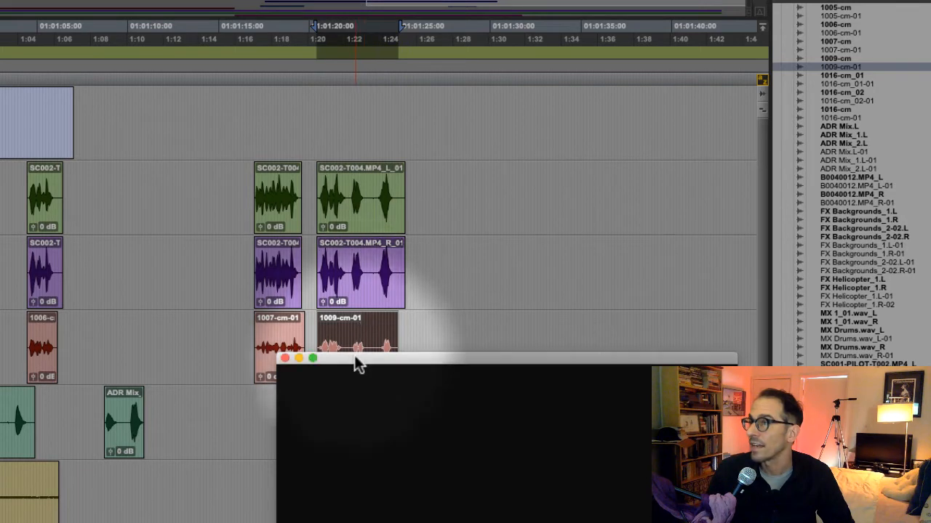
left_click_drag(358, 357, 331, 463)
left_click(707, 181)
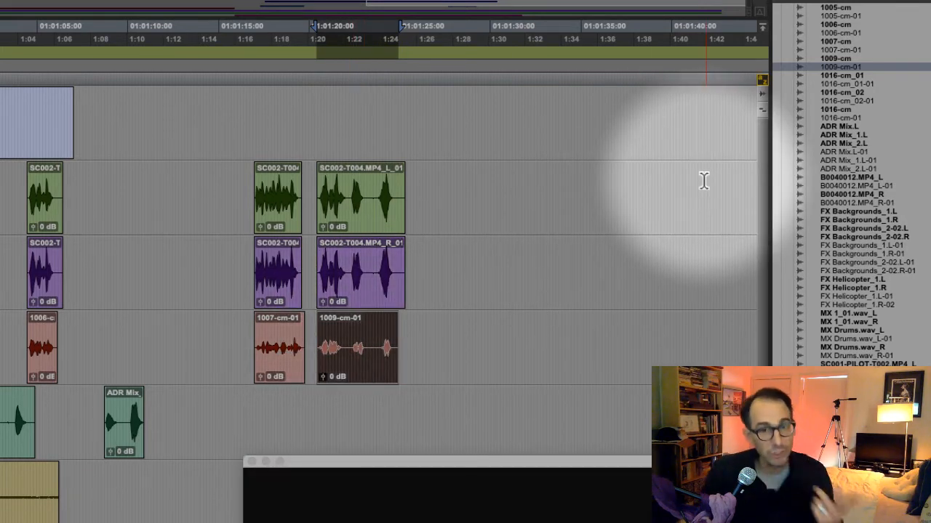
Check where the B0040012.MP4, 1016-cm_01-01 and 1007-cm-01 clips are used on the timeline by selecting them in the clips list
left_click(871, 179)
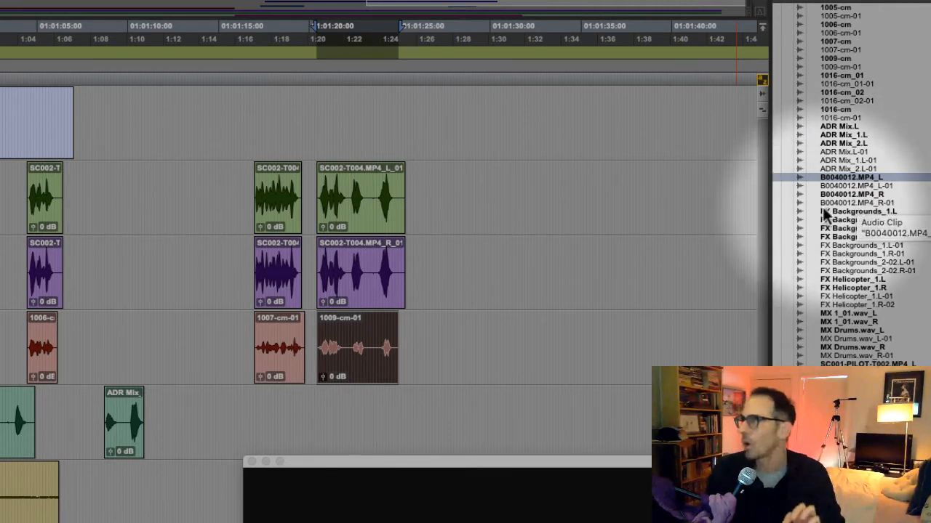
left_click(873, 206)
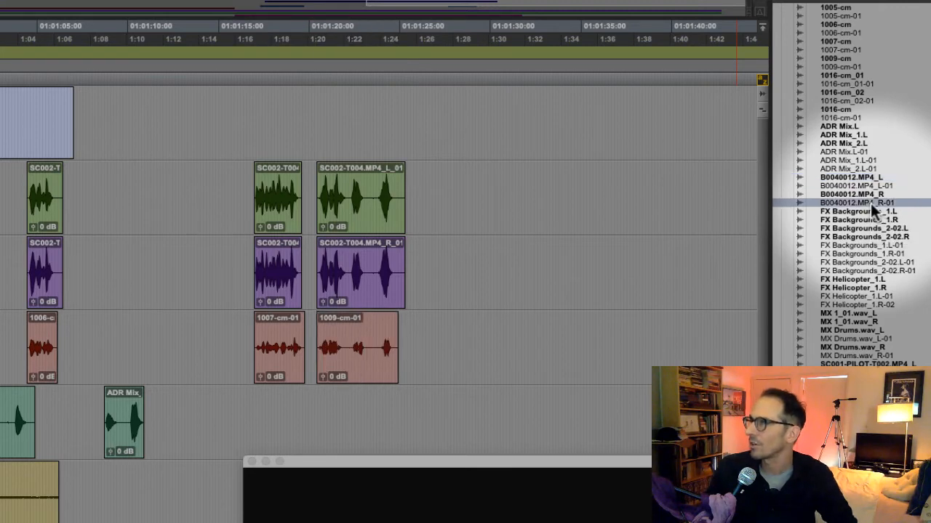
left_click(847, 98)
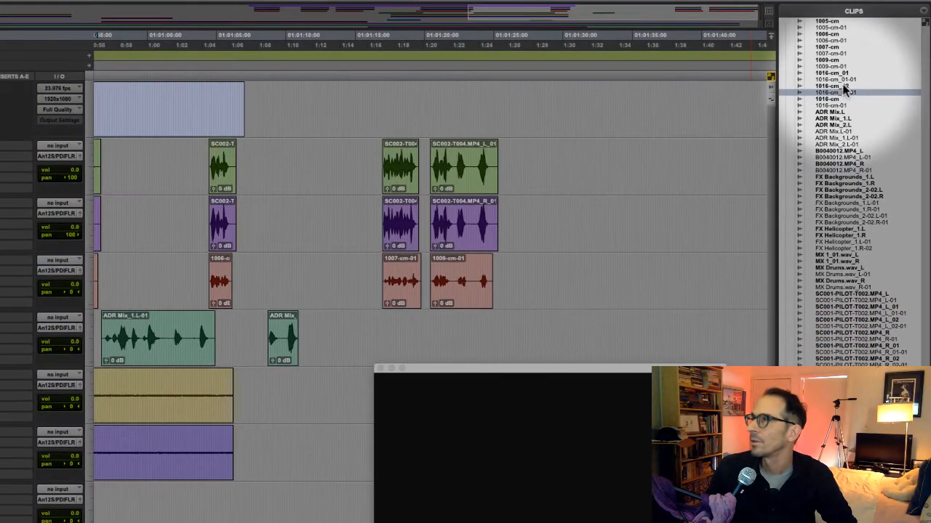
left_click(845, 74)
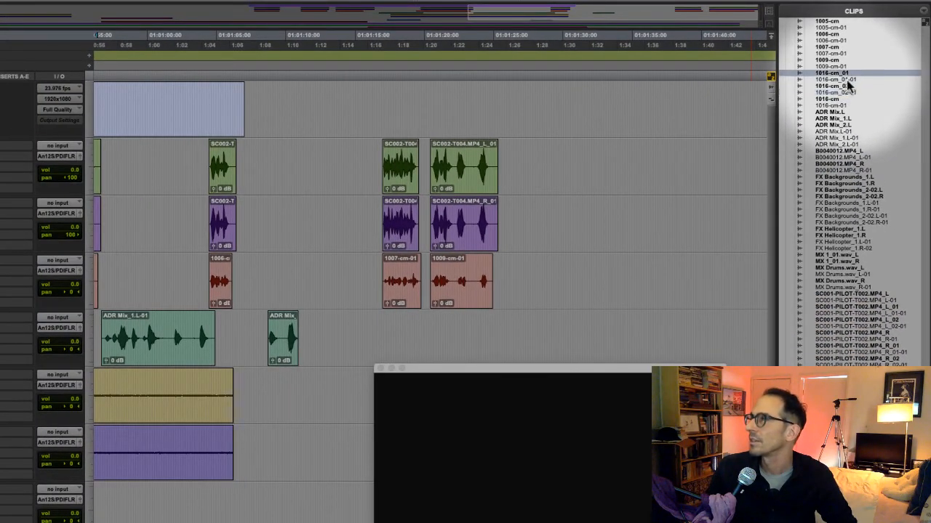
left_click(845, 80)
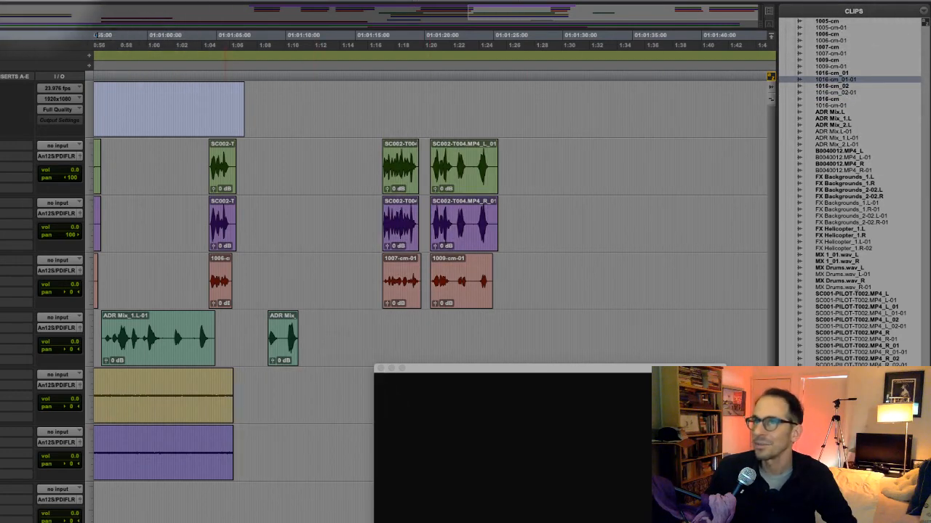
key("r")
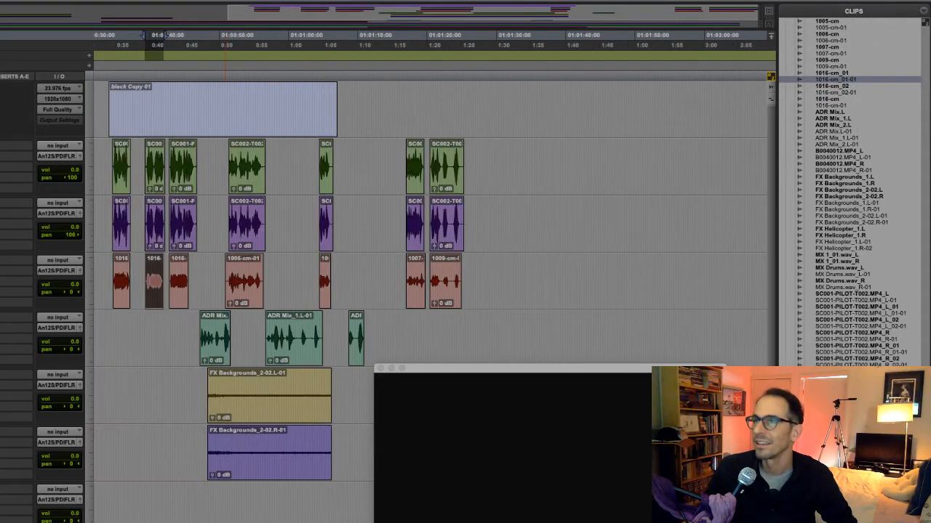
left_click(840, 34)
left_click(843, 51)
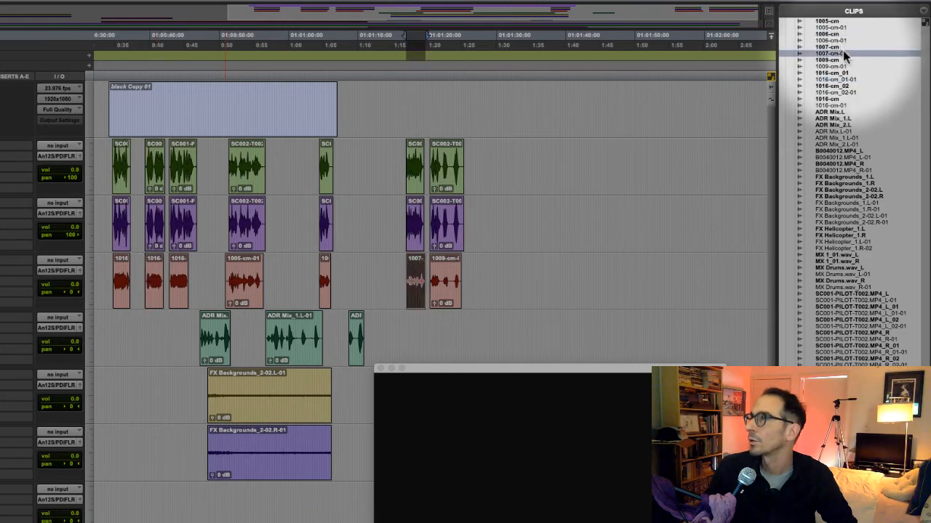
Check where the 1016-cm_01-01, 1016-cm_02-01 and 1016-cm-01 clips and the three ADR Mix -01 clips sit on the timeline
left_click(847, 79)
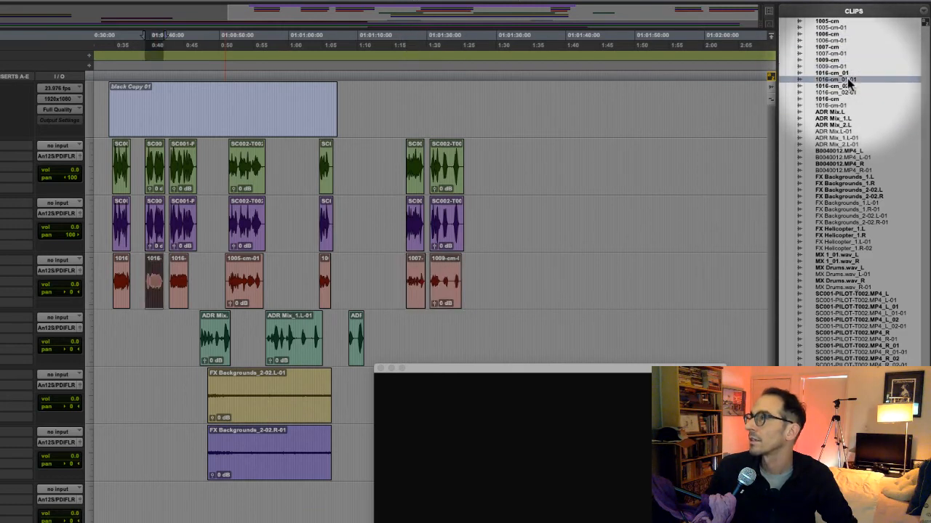
left_click(850, 92)
left_click(846, 105)
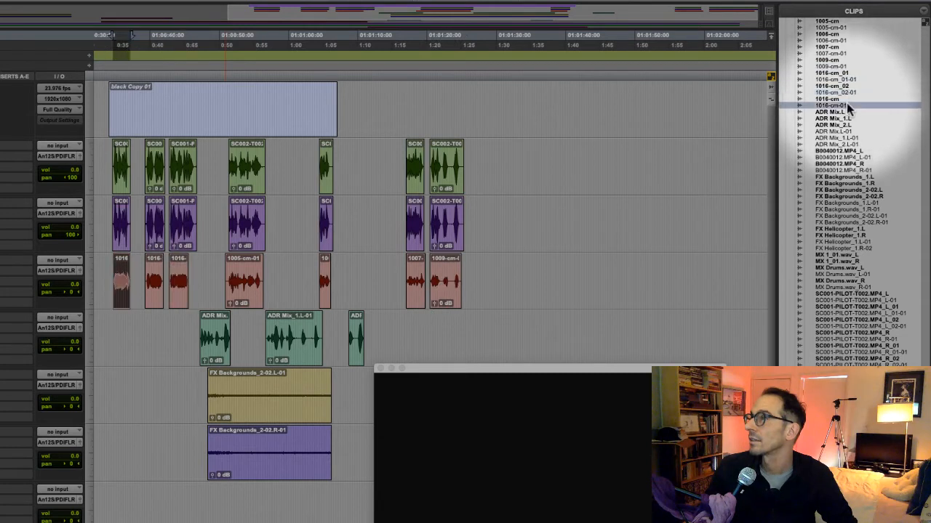
left_click(850, 131)
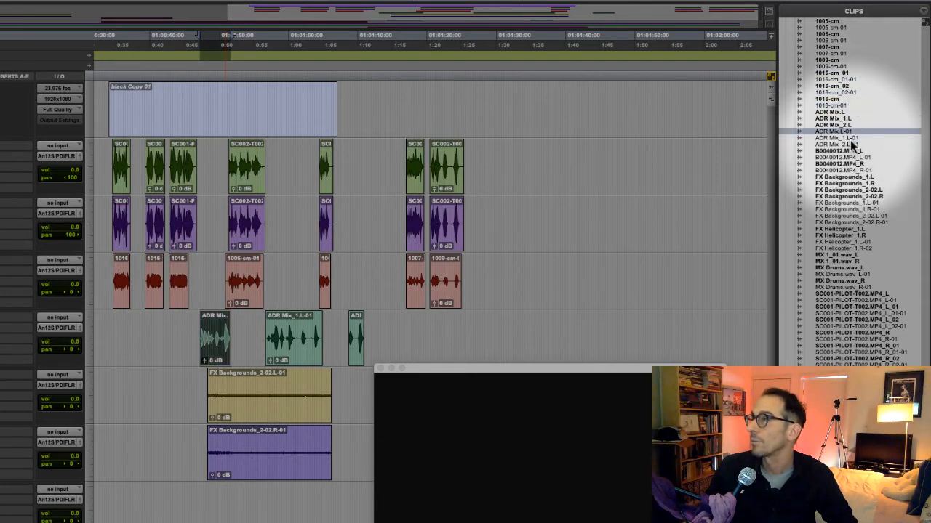
left_click(848, 138)
left_click(849, 145)
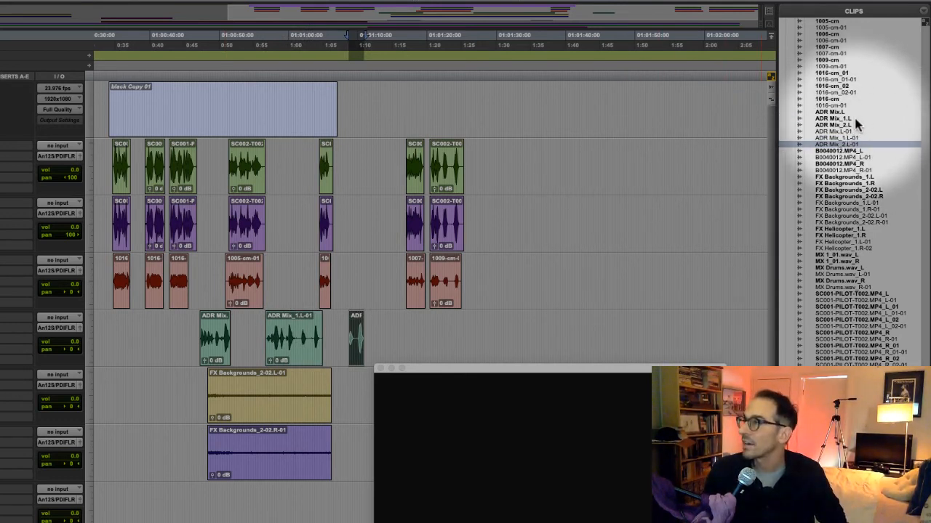
Compare the whole-file ADR Mix_2.L with the ADR Mix -01 clips, and view the clip info of ADR Mix.L-01 without renaming it
left_click(854, 125)
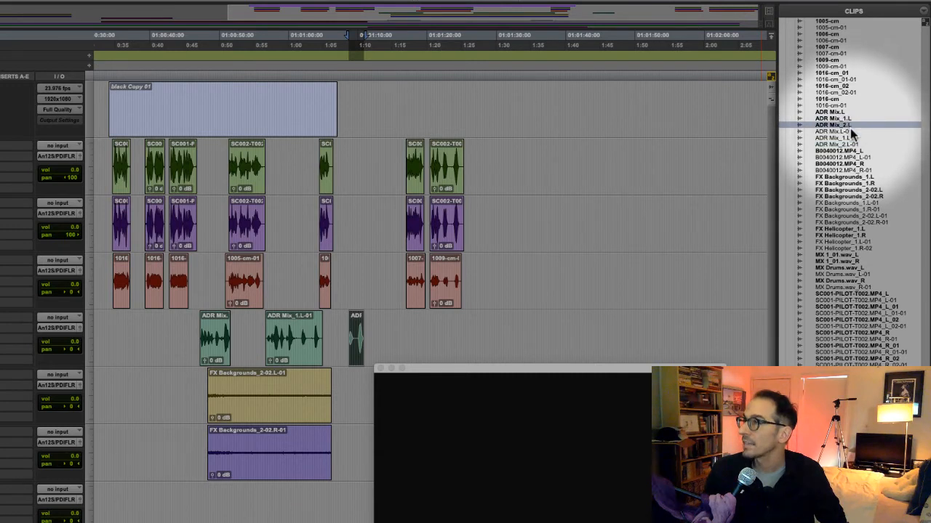
double_click(852, 132)
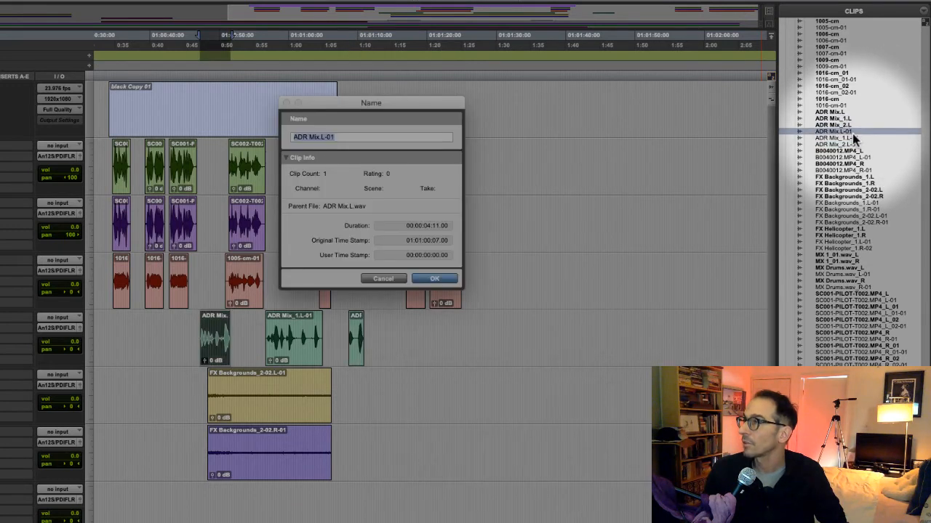
left_click(383, 279)
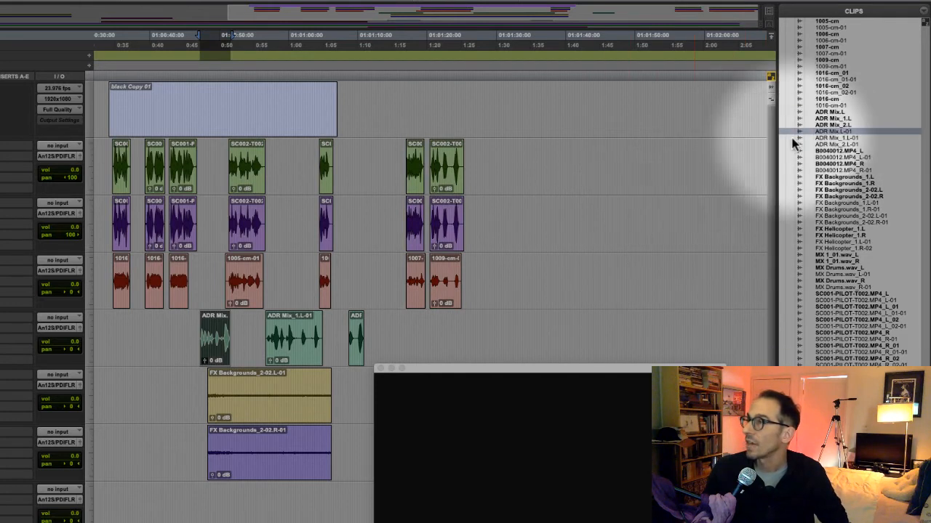
left_click(840, 138)
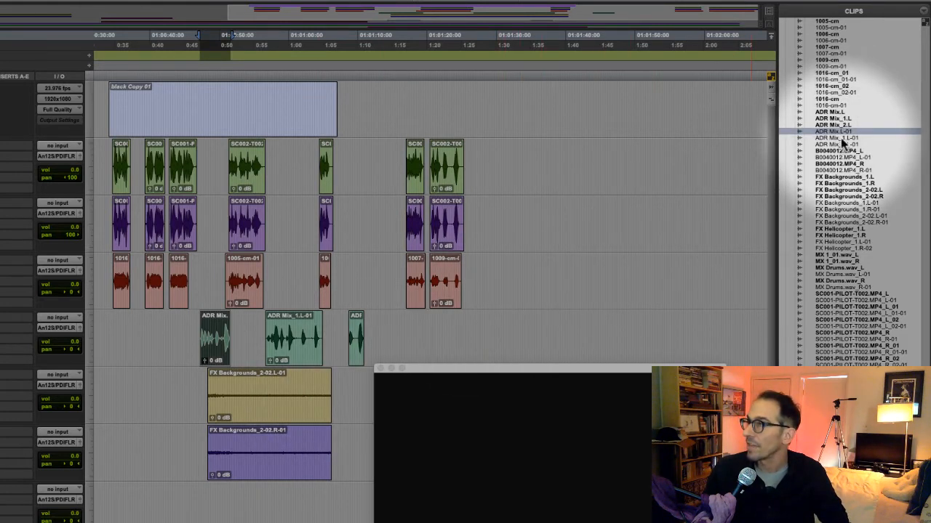
left_click(841, 144)
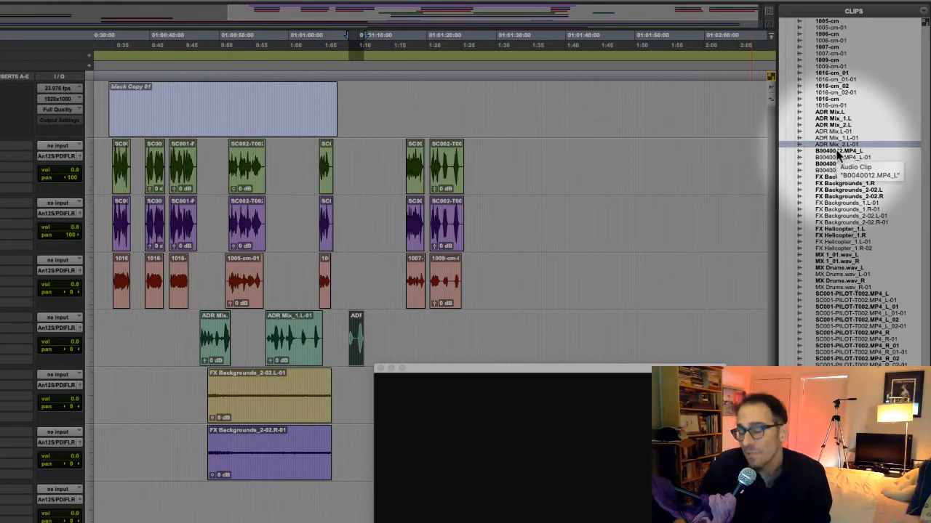
Compare the whole-file FX Backgrounds_2-02.R with the FX Backgrounds -01 clips, locating each of them on the timeline
left_click(846, 196)
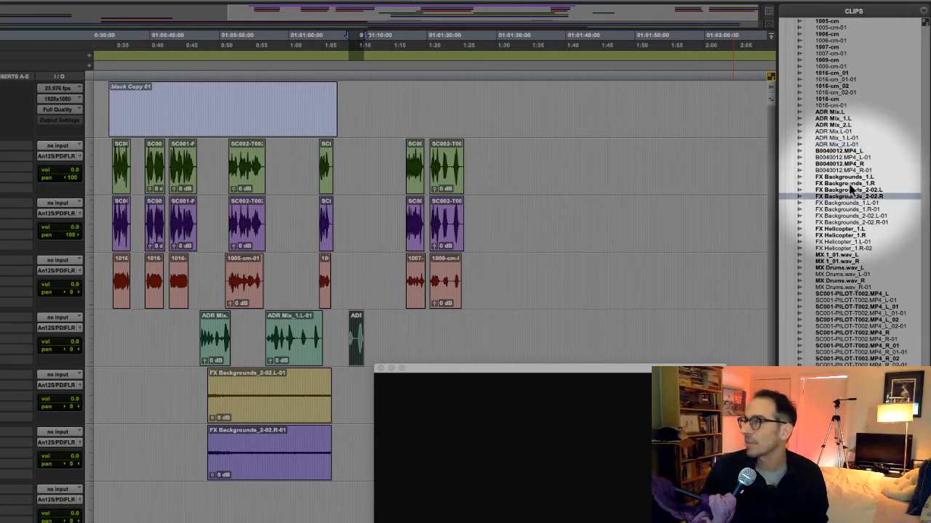
left_click(851, 203)
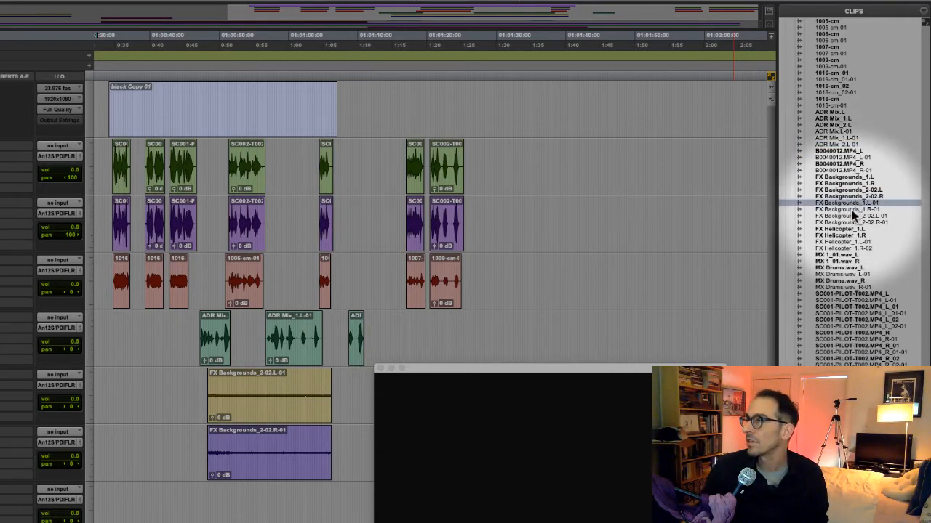
left_click(850, 211)
left_click(847, 216)
left_click(846, 221)
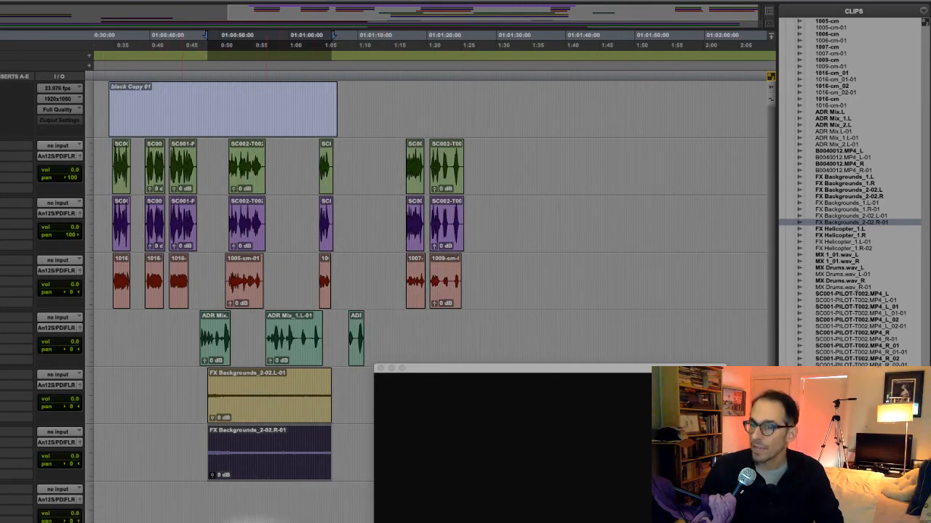
Remove the black Copy 01 placeholder clip from the V1 video track
scroll(182, 516, "left", 3)
scroll(429, 291, "left", 1)
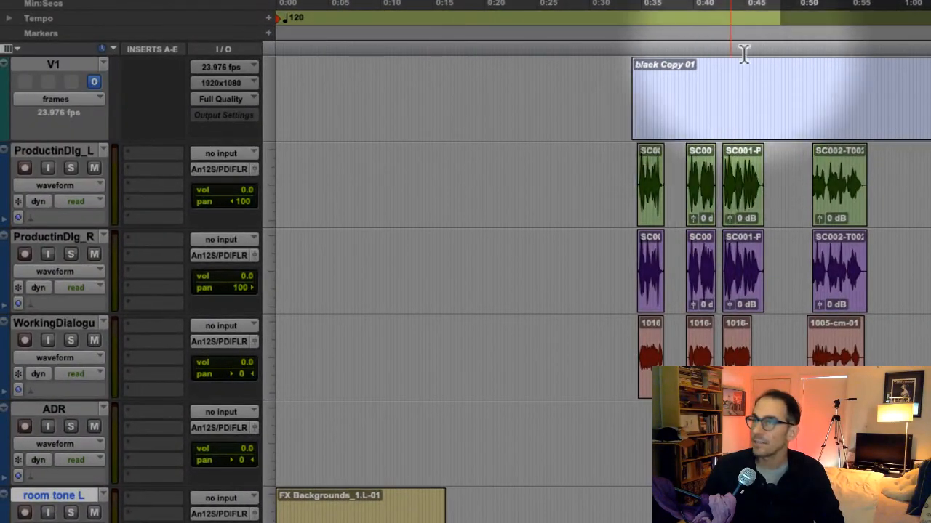
left_click_drag(750, 46, 649, 51)
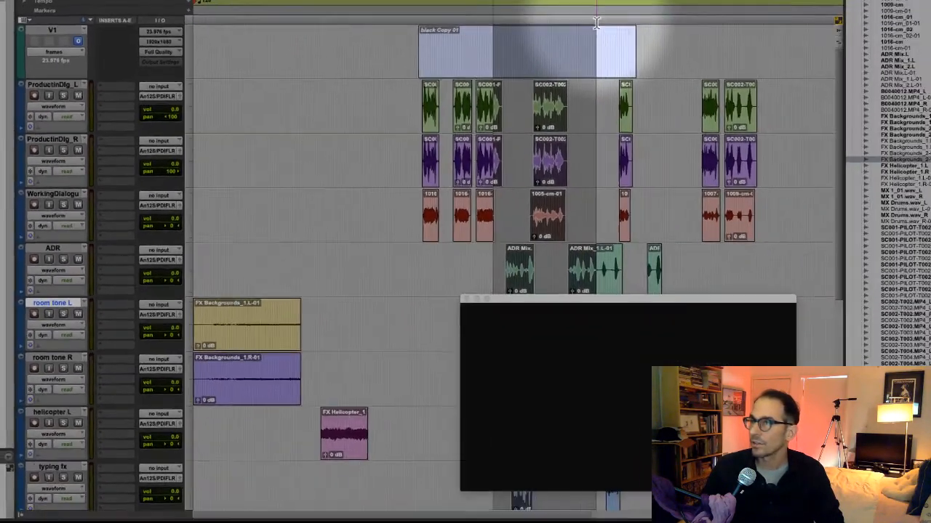
left_click_drag(402, 18, 498, 41)
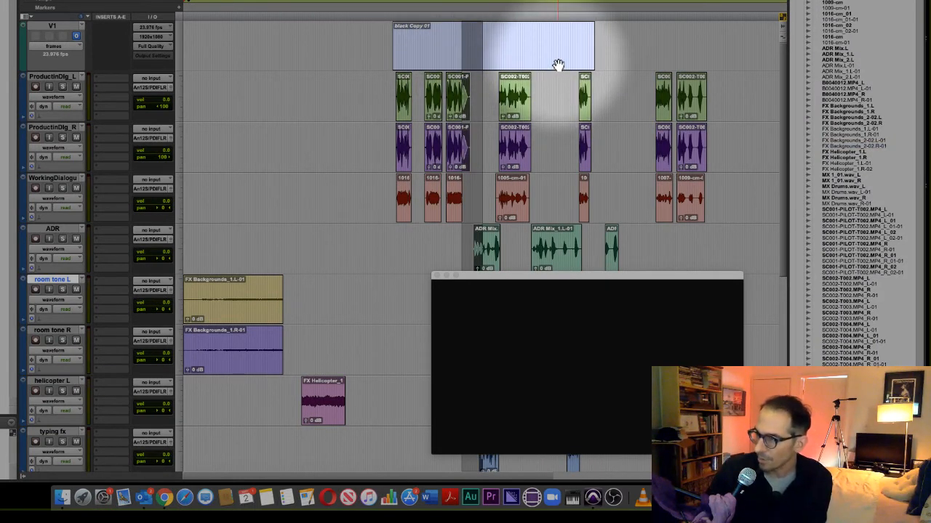
left_click(432, 62)
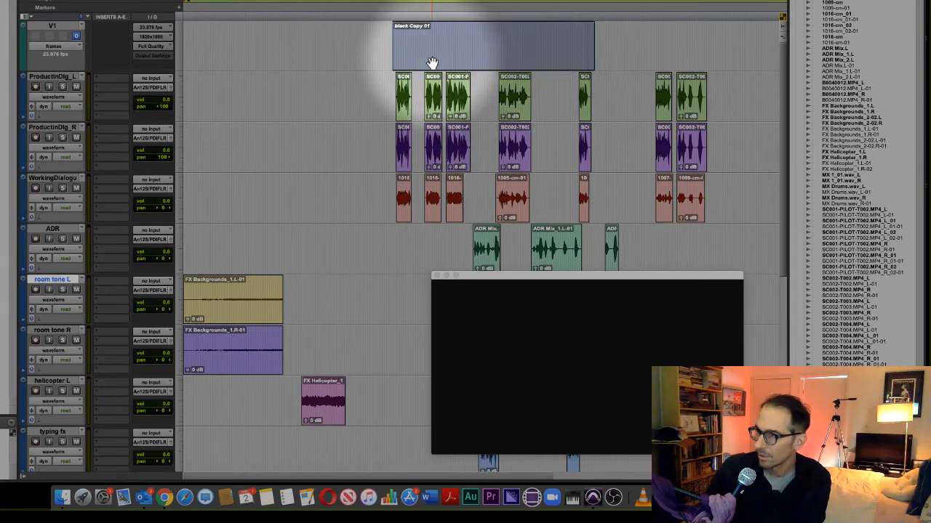
key("Delete")
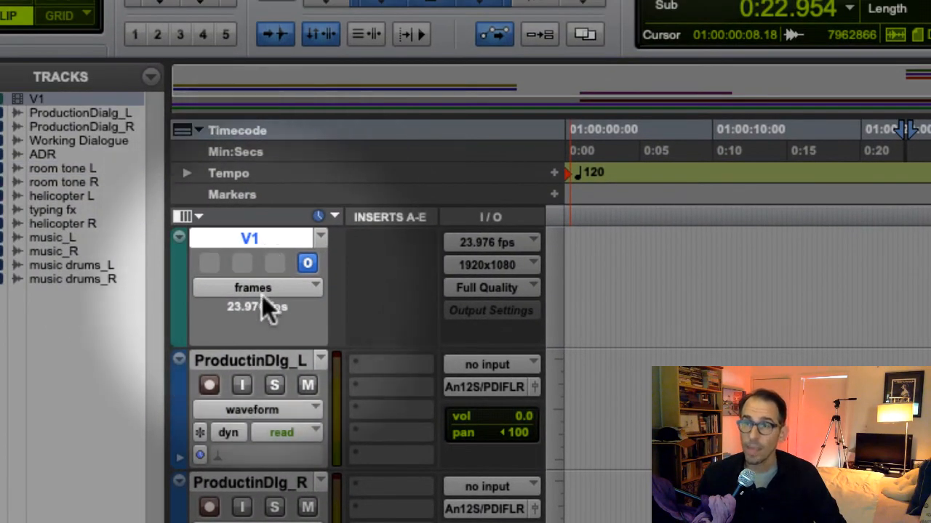
Select the ProductinDlg_L track and the V1 video track in turn, ending with V1 selected
left_click(258, 363)
left_click(274, 238)
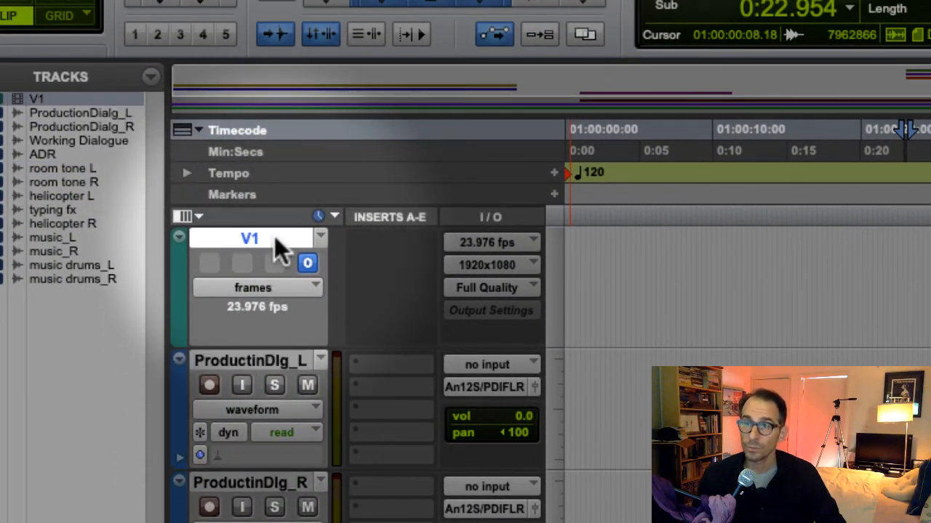
left_click(277, 357)
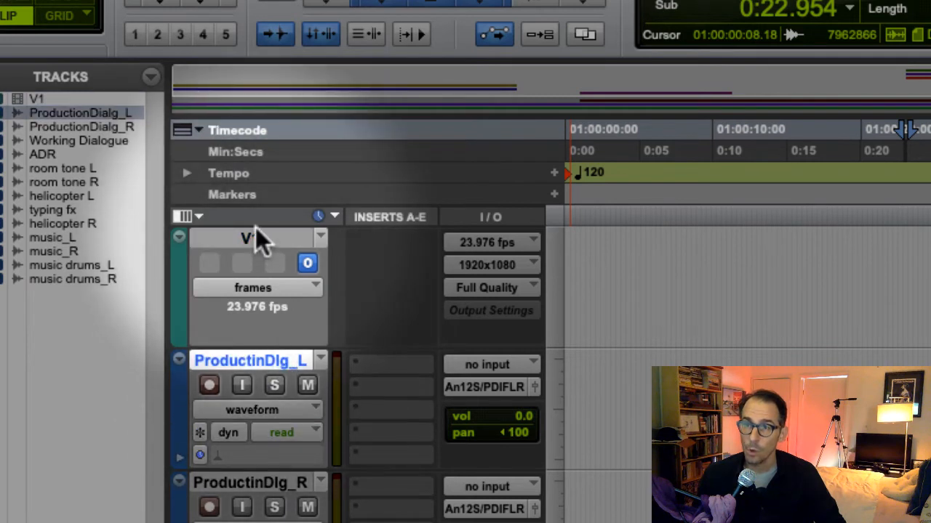
left_click(257, 234)
left_click(279, 361)
left_click(273, 240)
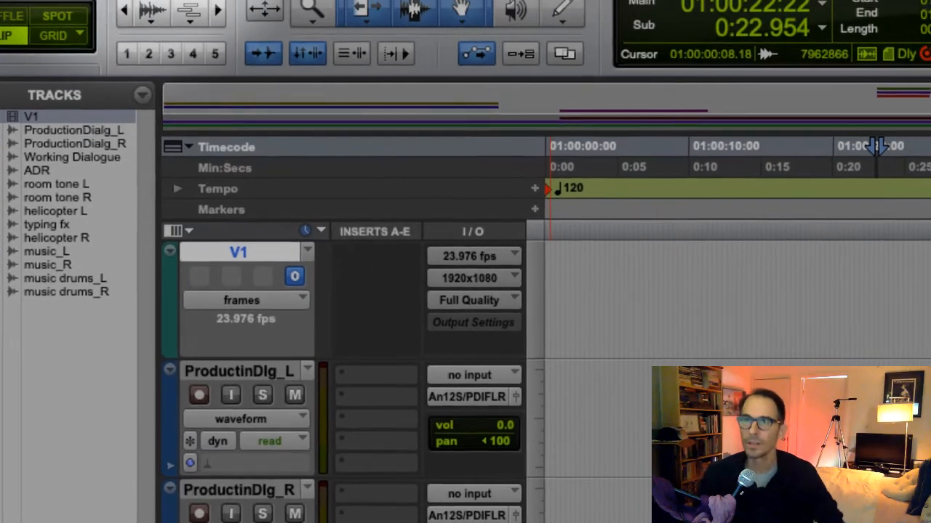
Start a video import with MX_ZERO_VIDEO_MP402.mp4 from the CINEMA 009-2 SESSIONS folder
left_click(97, 12)
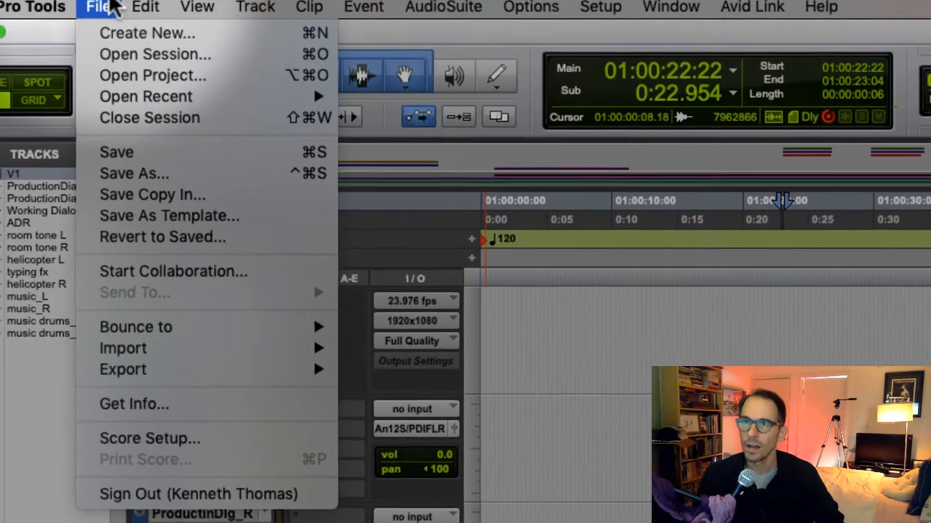
mouse_move(200, 360)
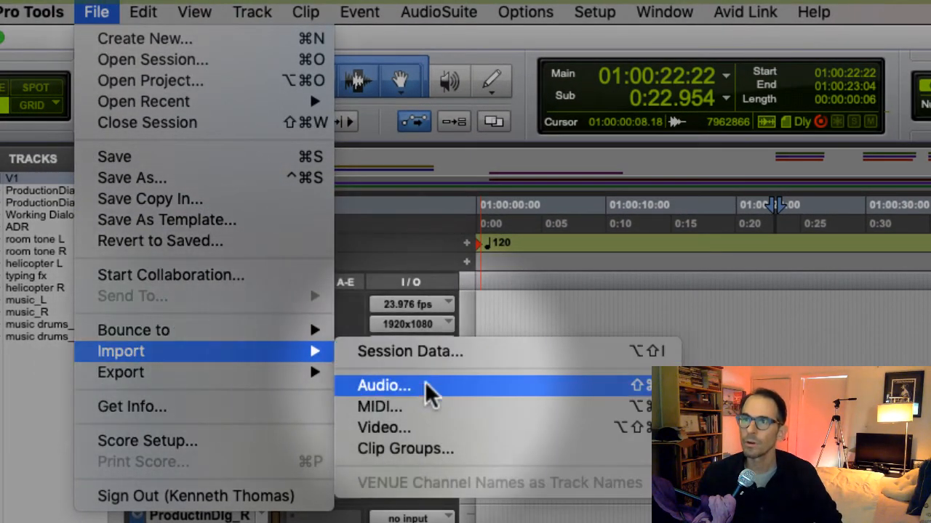
left_click(426, 428)
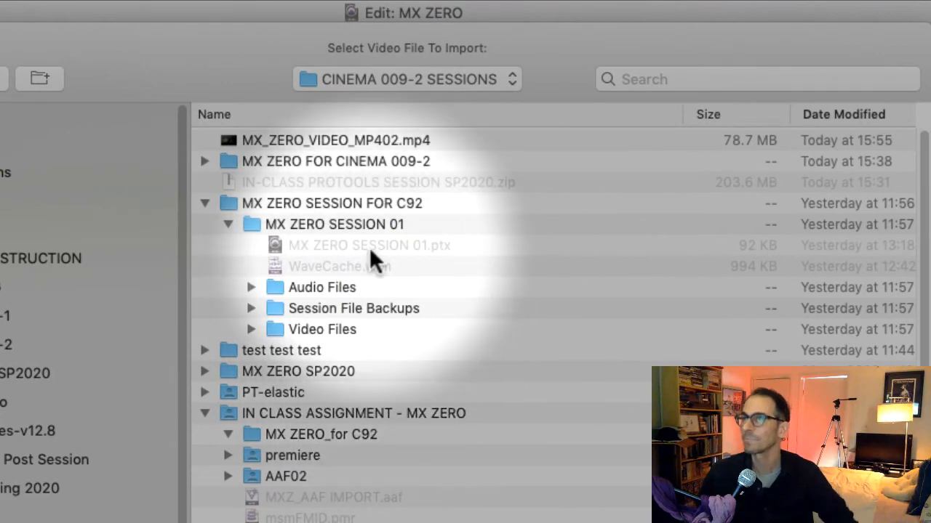
left_click(396, 137)
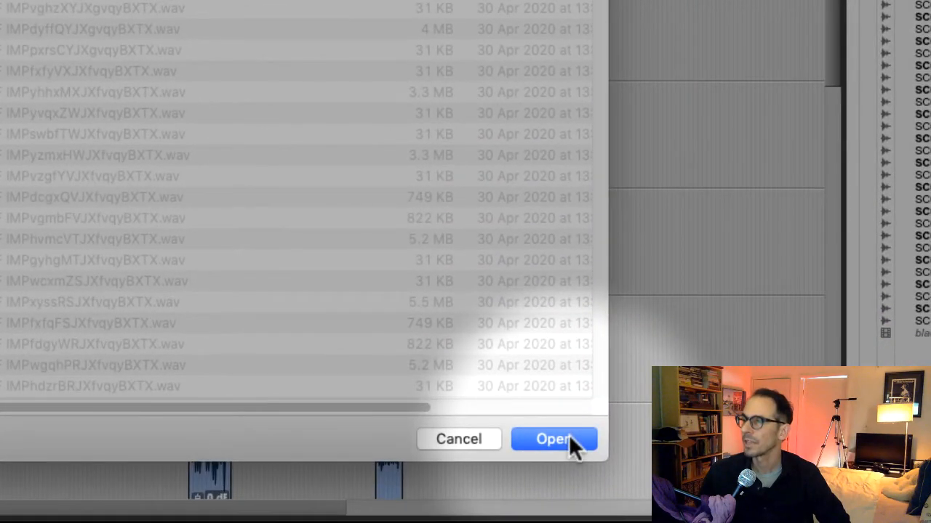
left_click(569, 436)
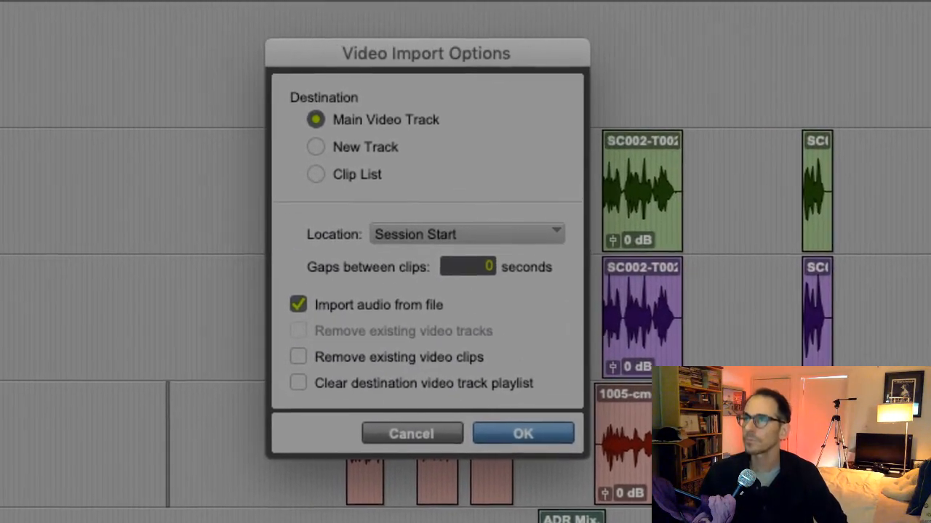
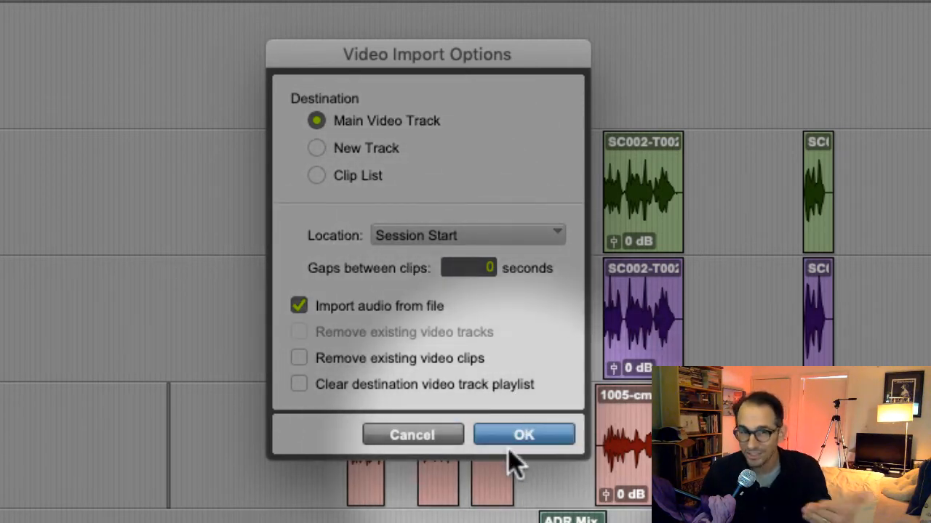
Import the video to the main video track at session start with its audio, using the MX ZERO session's Video Files folder as destination
left_click(510, 443)
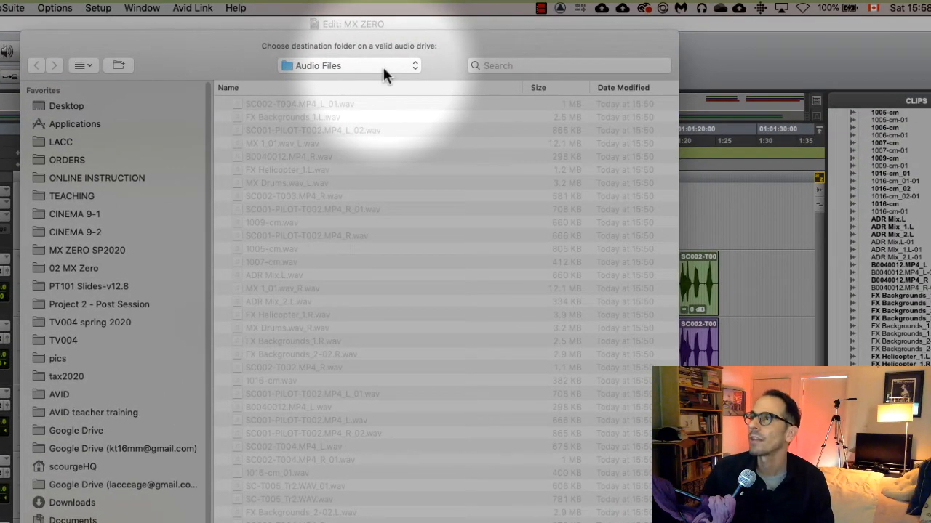
left_click(383, 67)
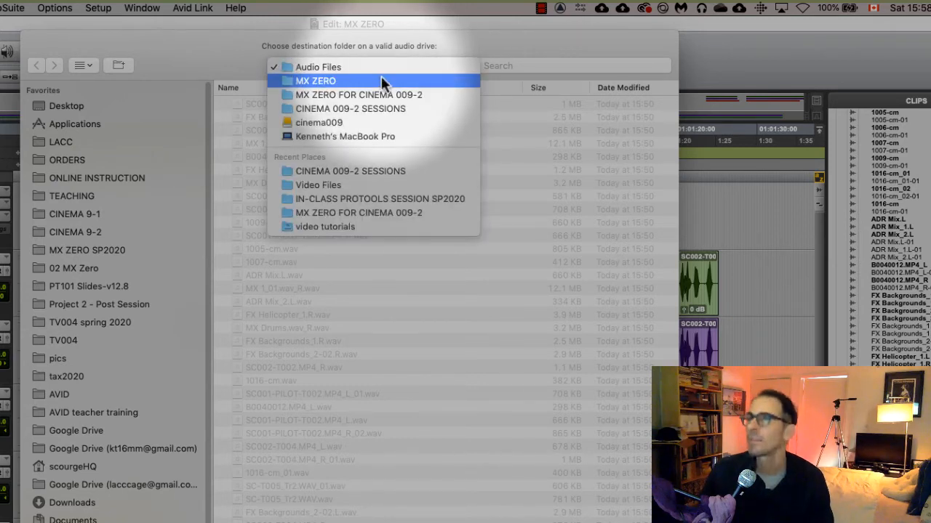
left_click(379, 82)
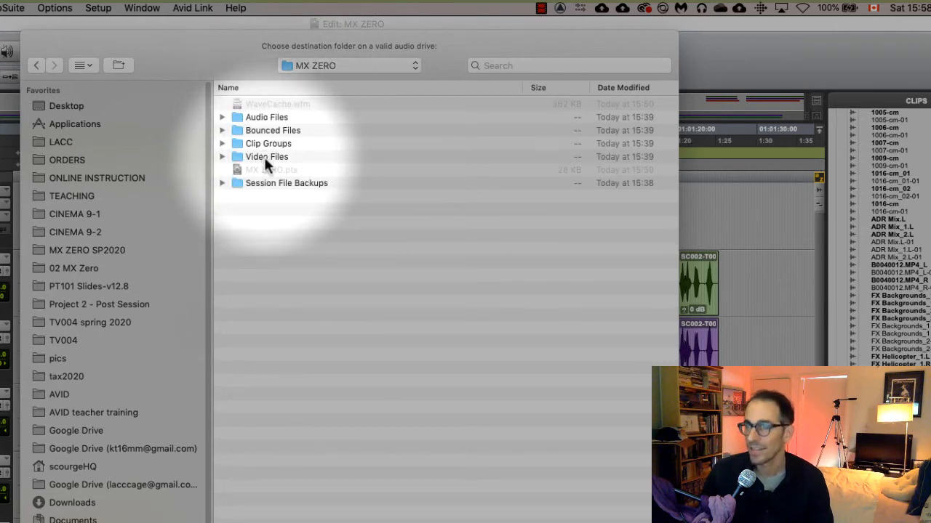
left_click(264, 157)
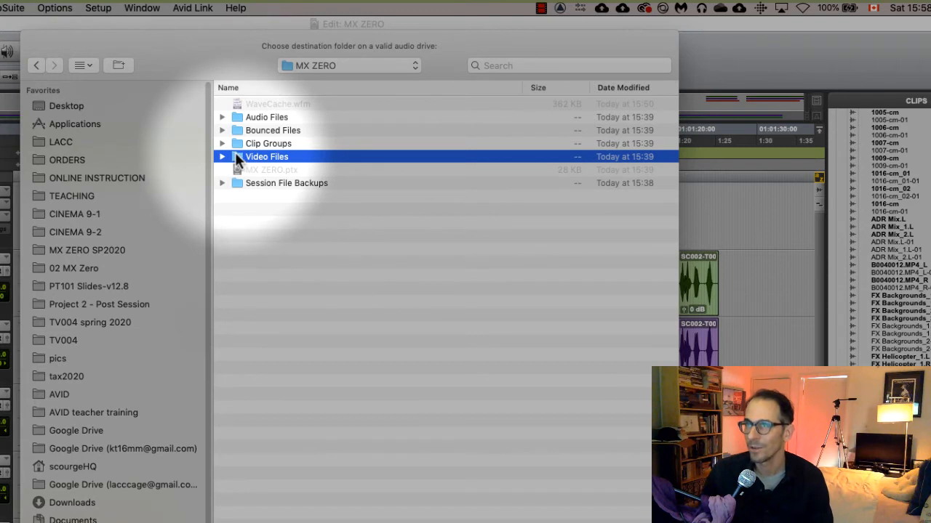
double_click(237, 160)
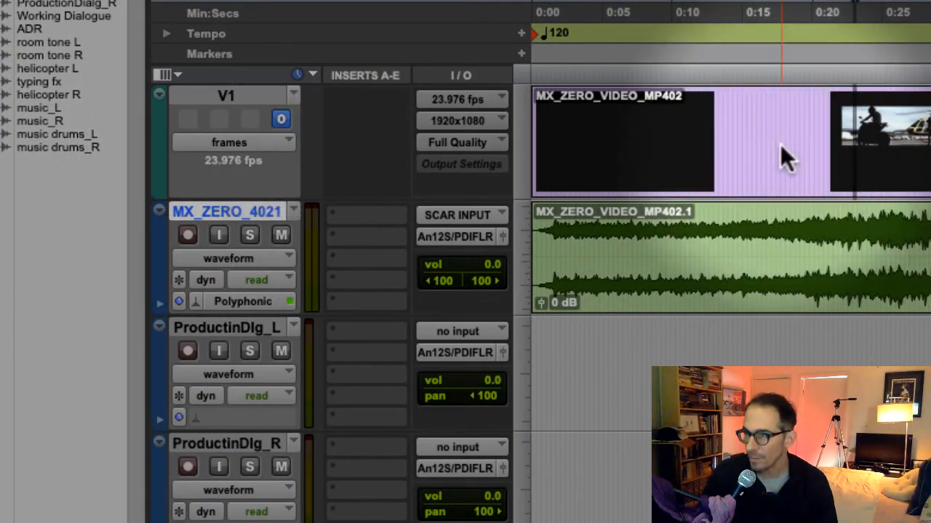
Check that the V1 track is displayed as frames and that the video engine is enabled in the Playback Engine settings
left_click(251, 143)
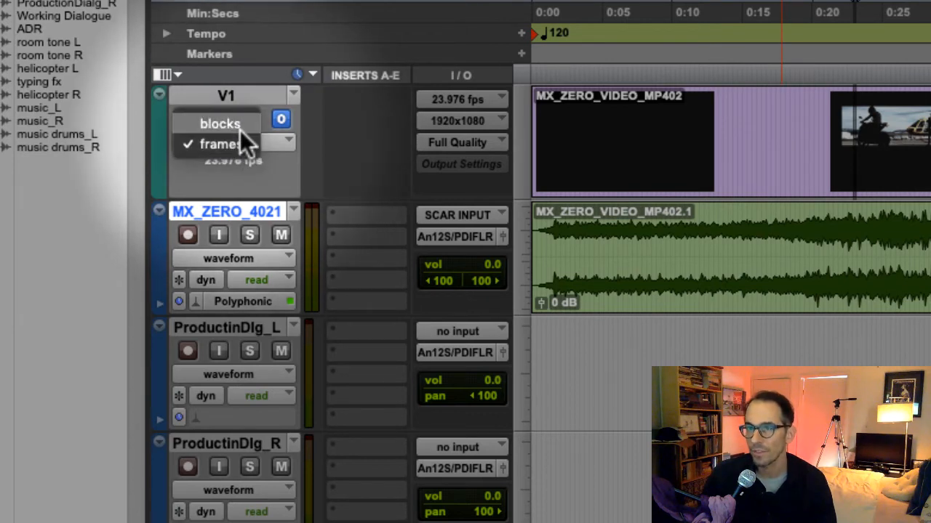
left_click(247, 149)
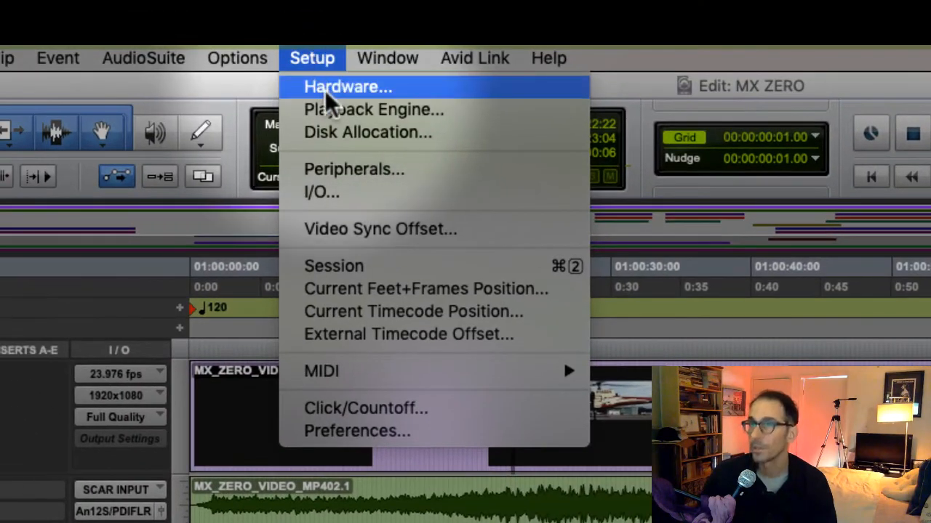
left_click(275, 36)
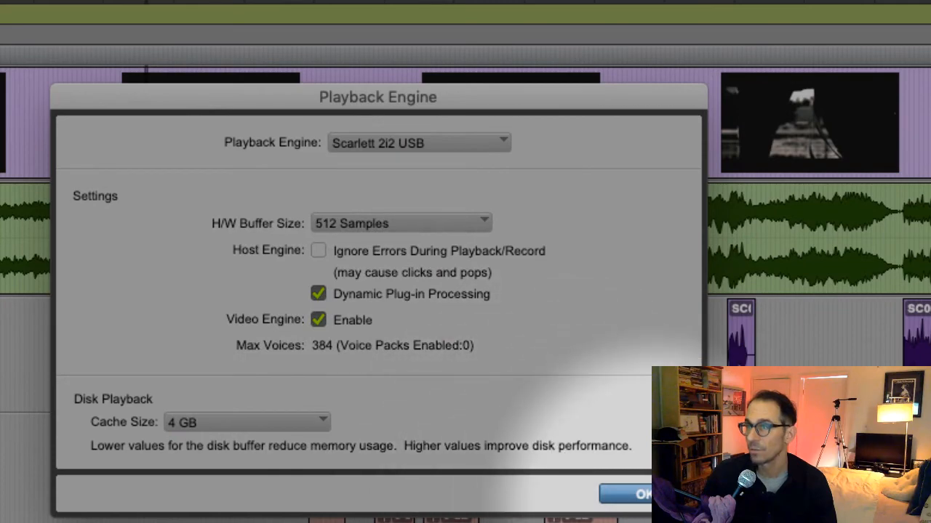
left_click(658, 495)
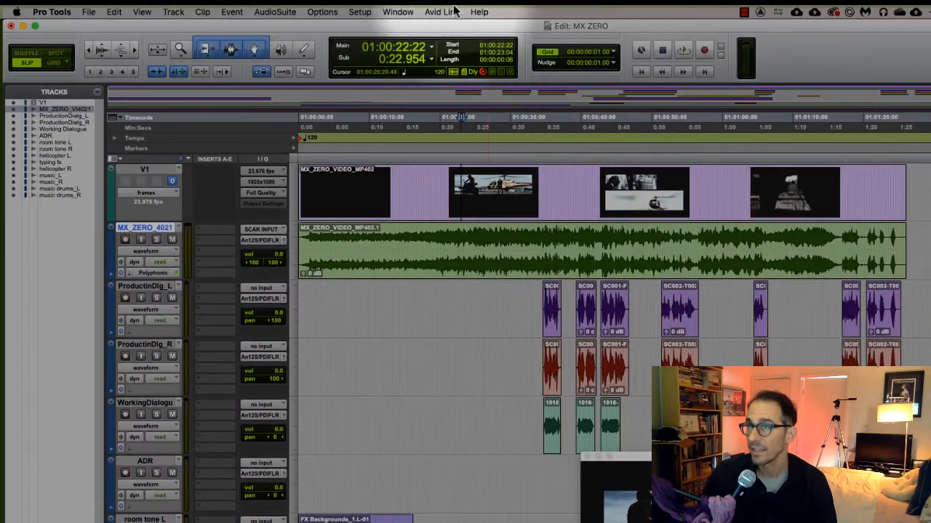
Check that the video window is shown, then solo the MX_ZERO_4021 guide track and play the opening against the picture
left_click(396, 11)
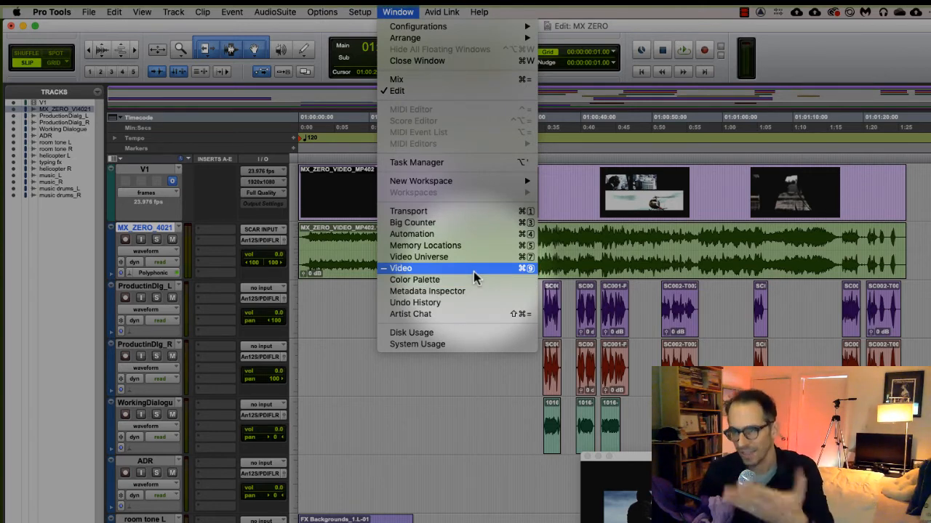
left_click(440, 431)
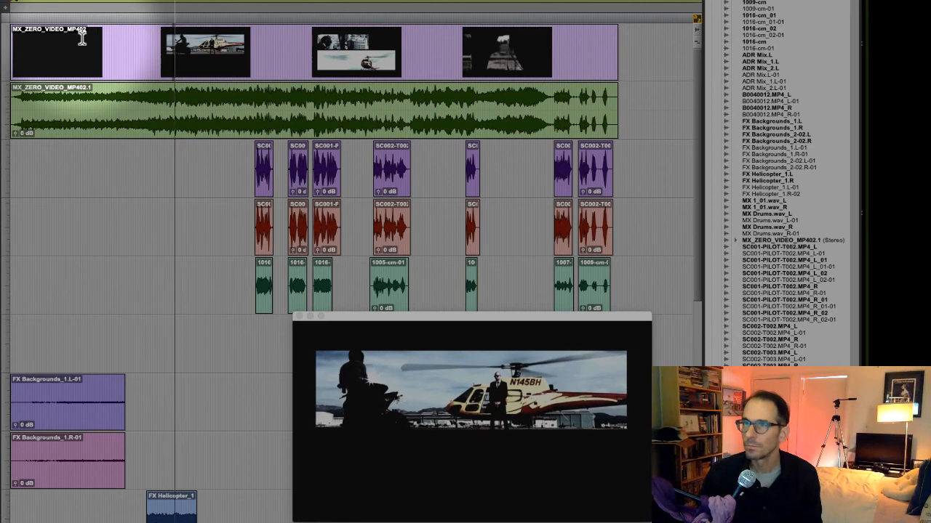
left_click(82, 40)
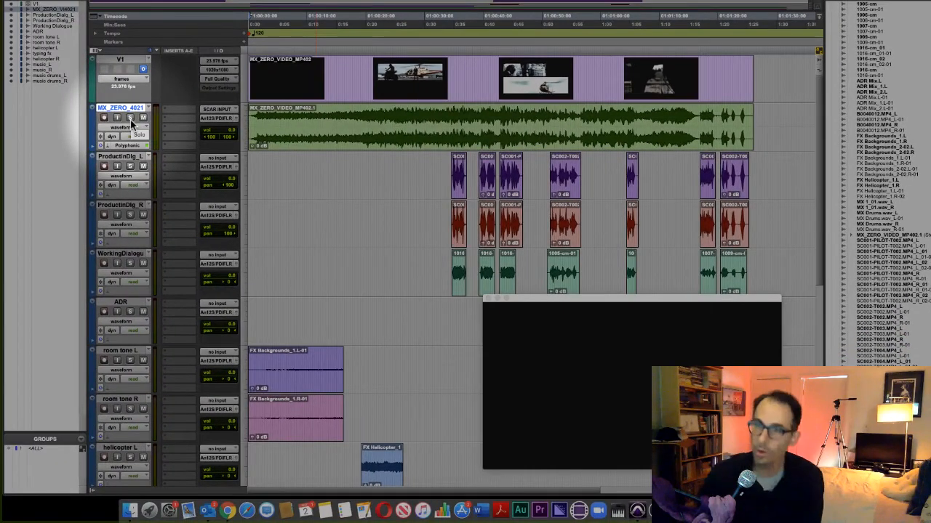
left_click(130, 118)
key("space")
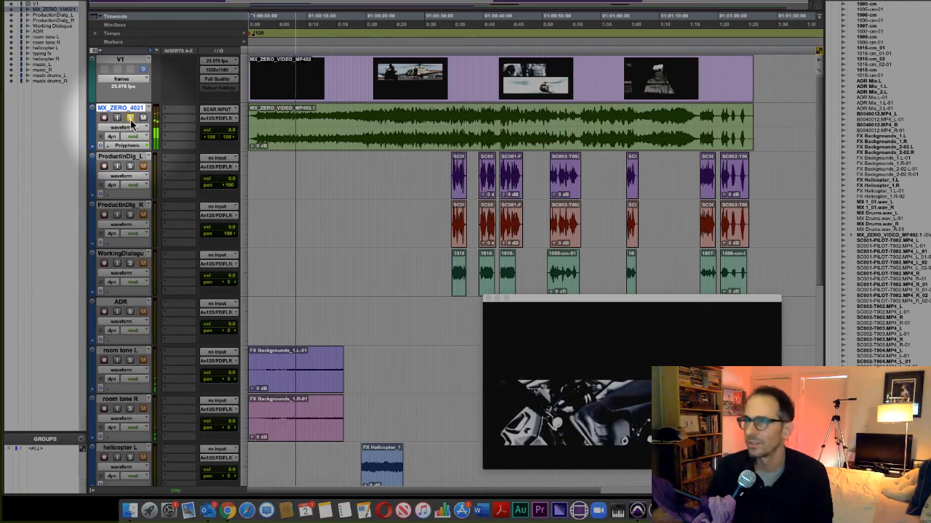
key("space")
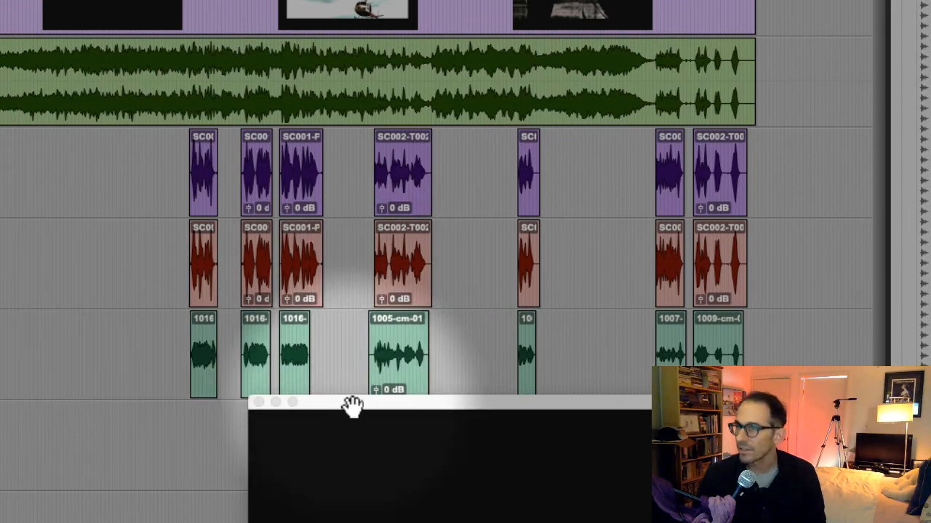
Reposition the video window and play the first dialogue clips with MX_ZERO_4021, ProductinDlg_L and ProductinDlg_R soloed
double_click(354, 403)
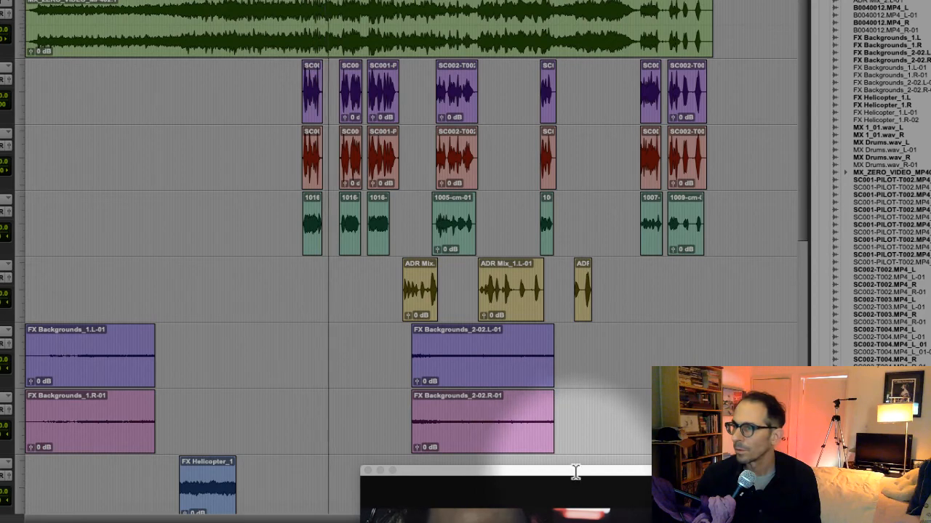
left_click_drag(577, 473, 669, 271)
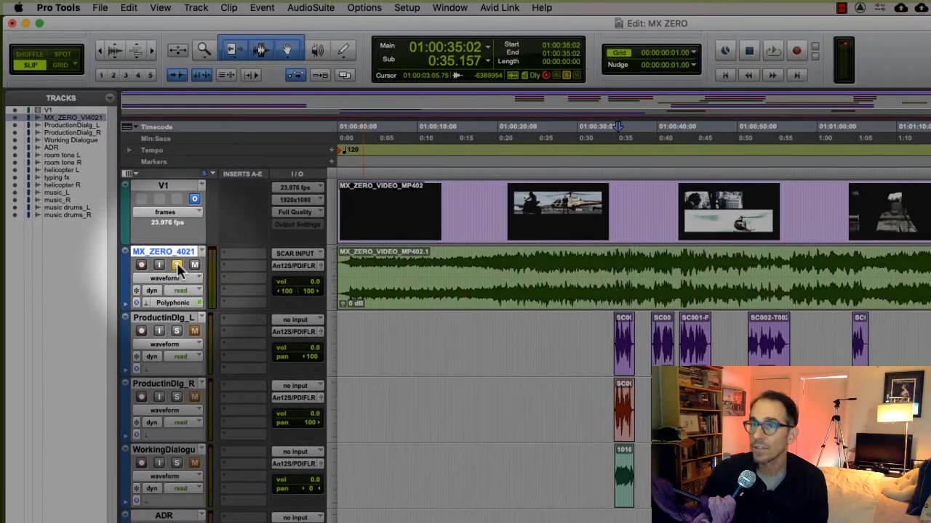
left_click(177, 265)
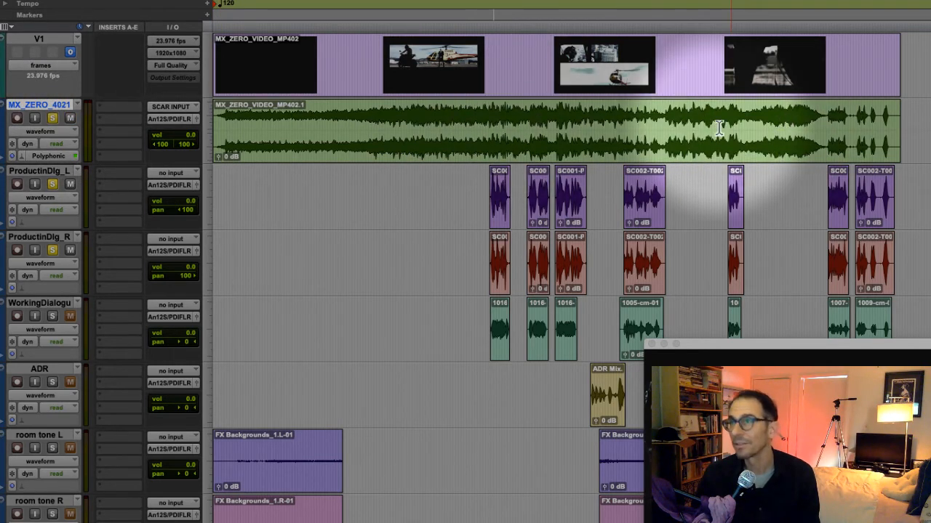
key("space")
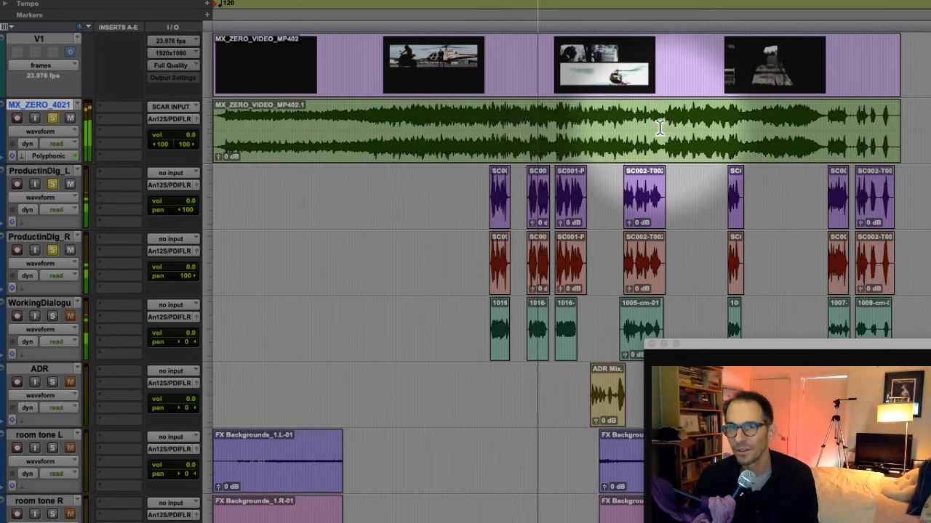
key("space")
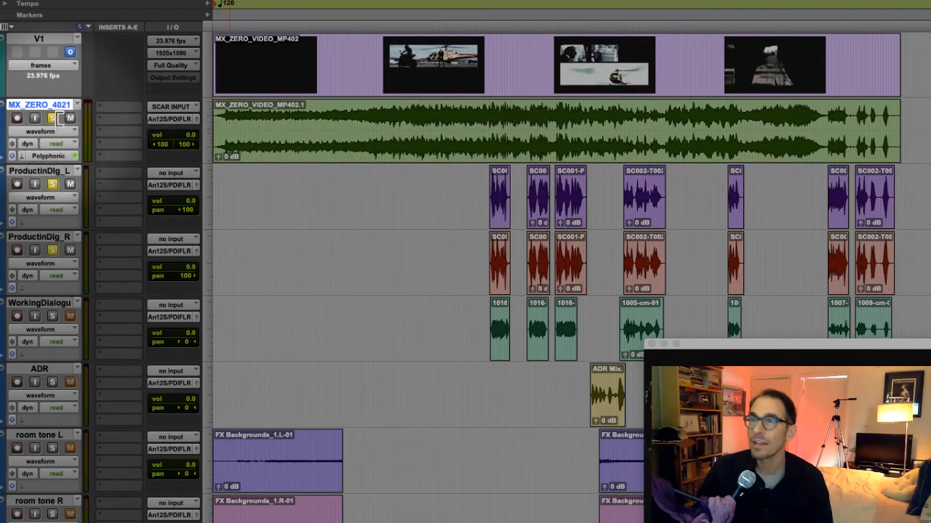
Take MX_ZERO_4021 out of solo, mute it and hide the track from the Edit window
left_click(311, 139)
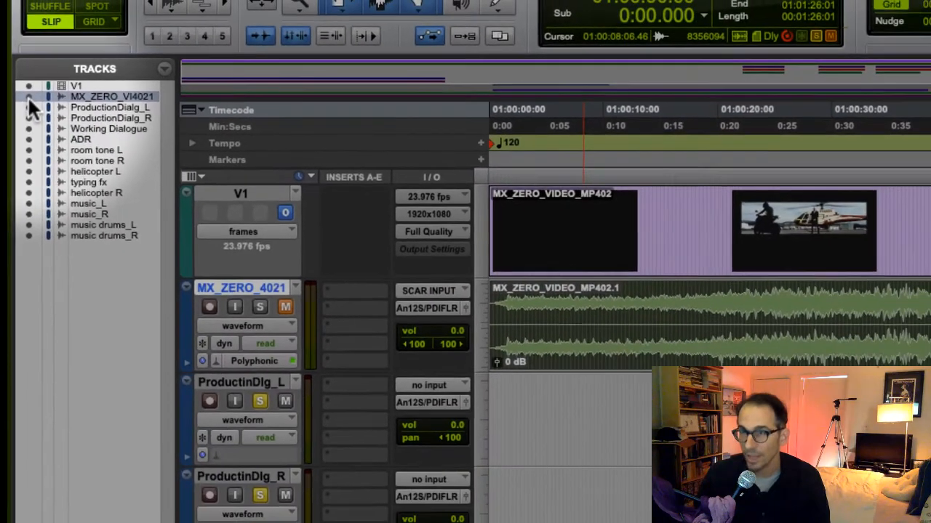
left_click(70, 112)
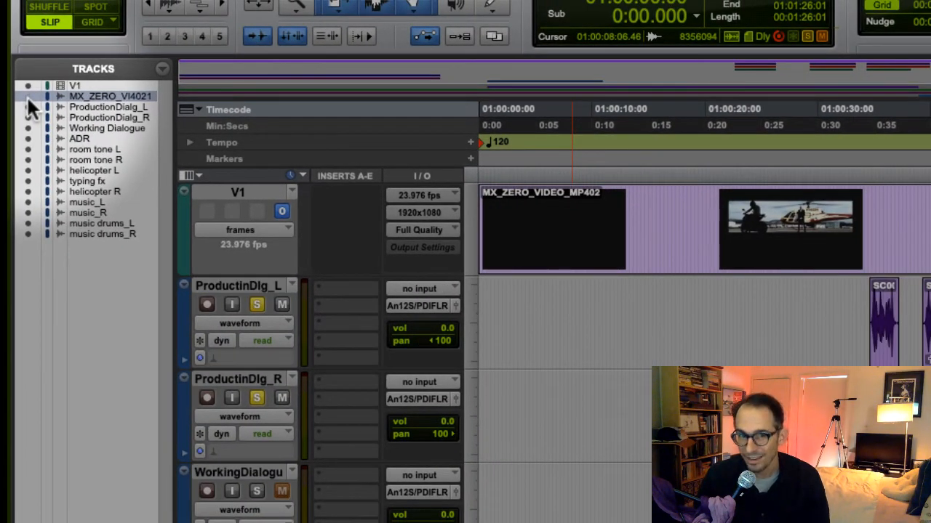
left_click(26, 96)
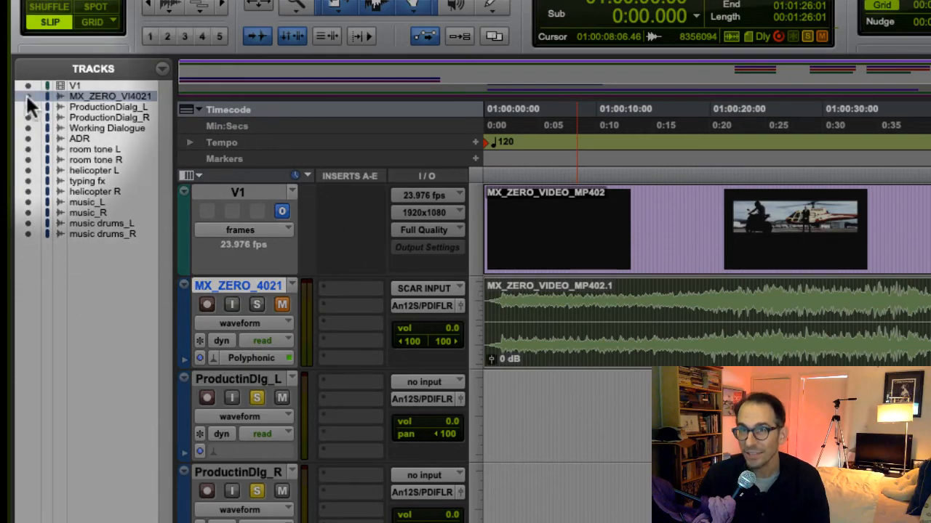
left_click(28, 96)
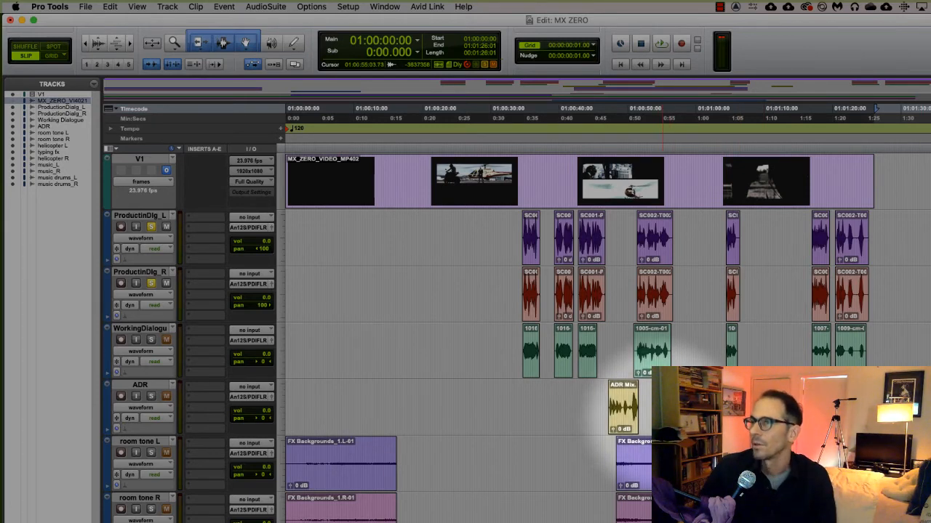
Review the imported tracks and compare ProductinDlg_L with ProductinDlg_R as the two sides of one stereo recording
scroll(582, 322, "down", 10)
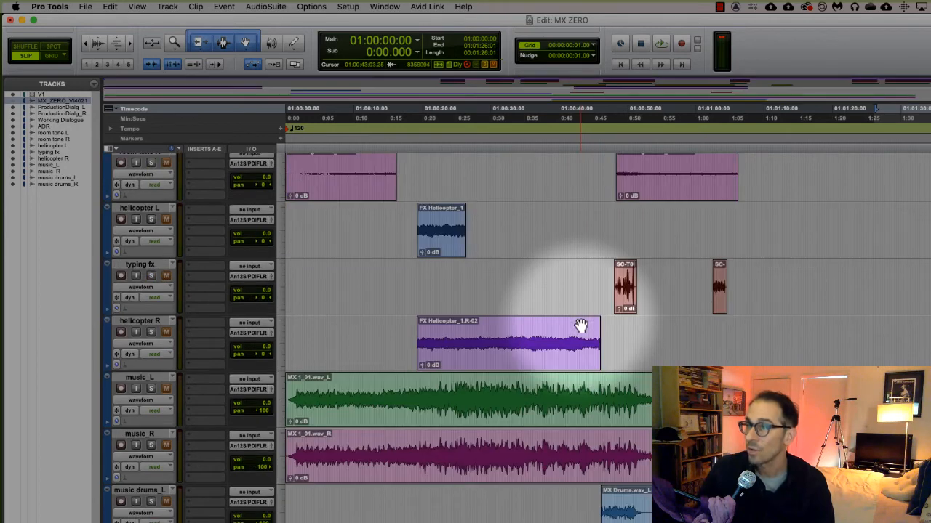
scroll(581, 325, "up", 10)
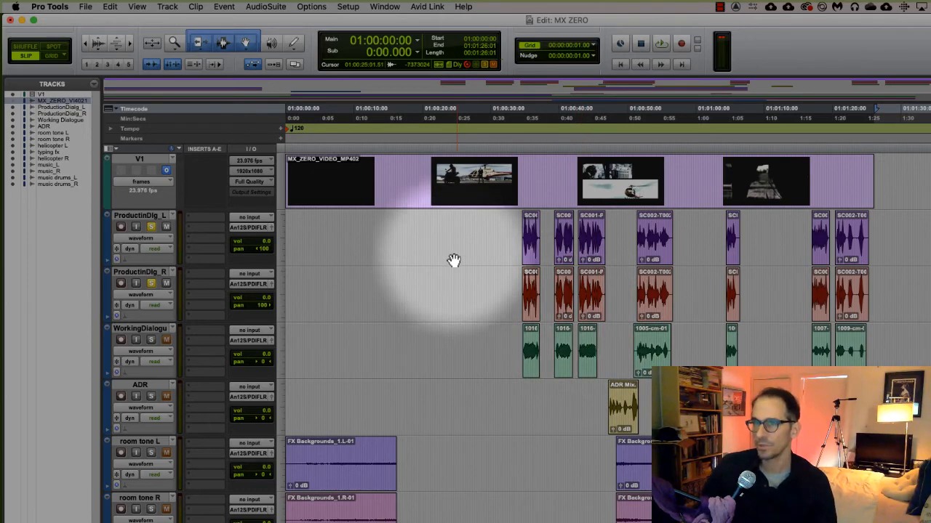
left_click(149, 218)
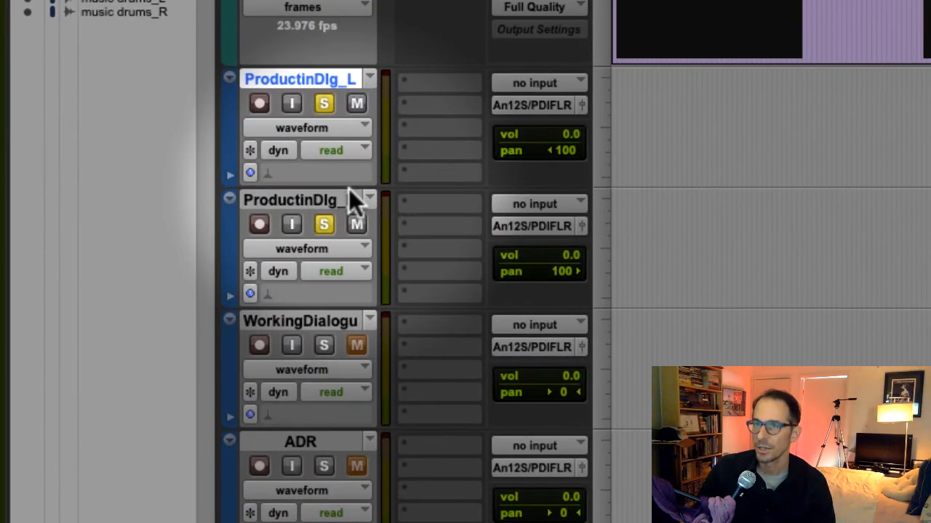
left_click(161, 270)
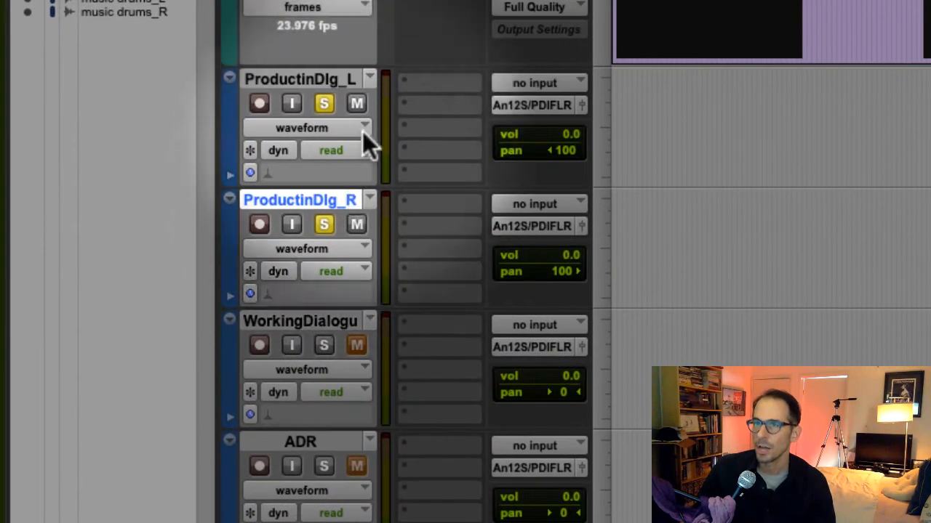
left_click(348, 78)
left_click(346, 200)
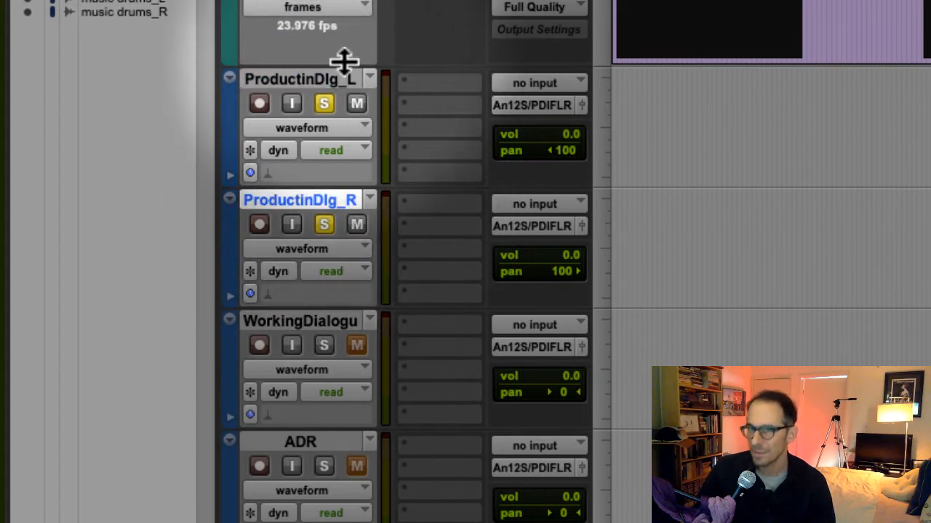
left_click(344, 82)
left_click(342, 198)
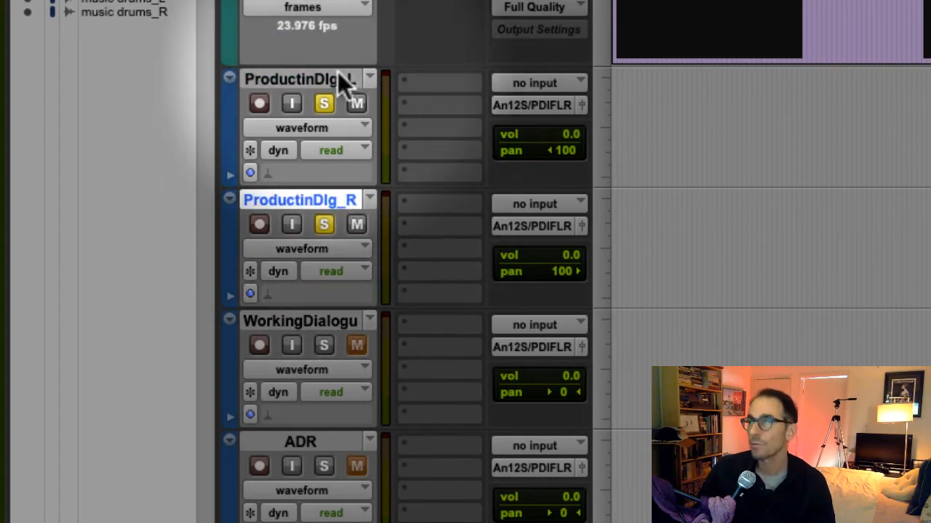
left_click(337, 74)
left_click(319, 204)
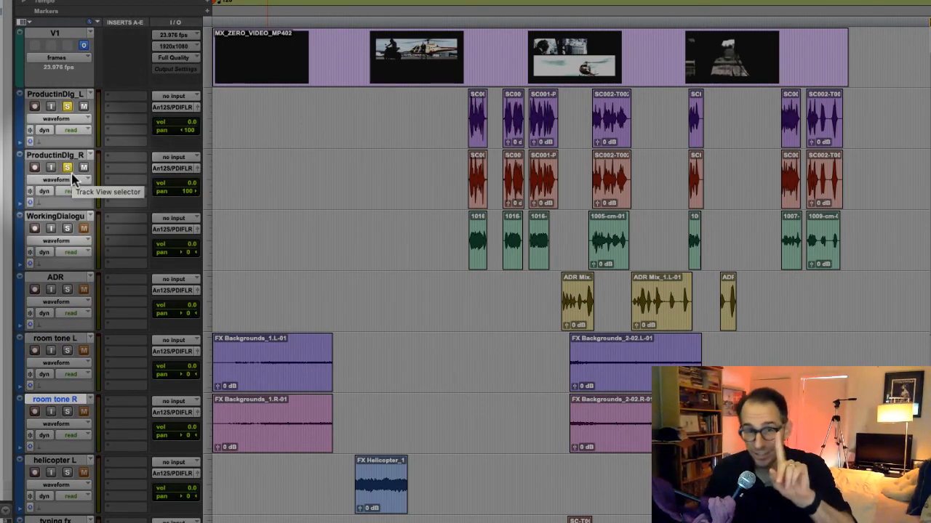
Examine the other left and right track pairs, from production dialogue through room tone to helicopter
left_click(54, 94)
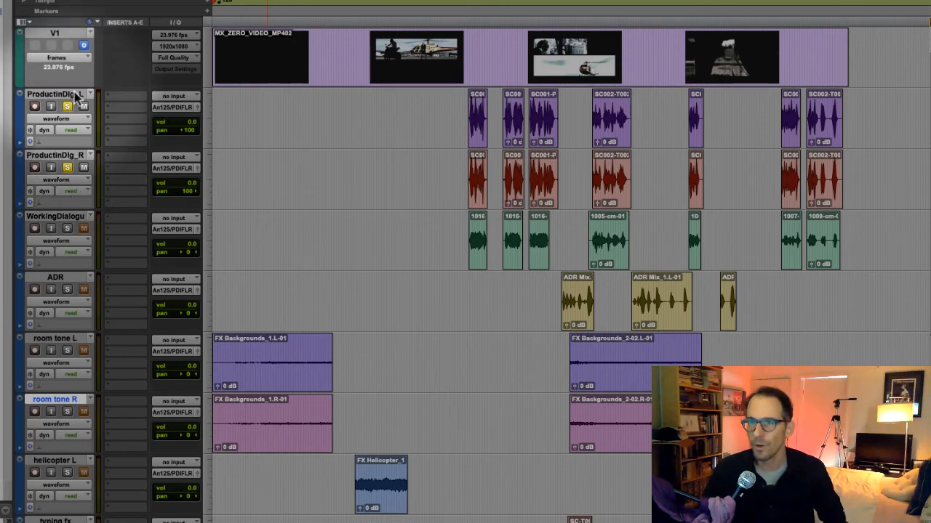
left_click(78, 155)
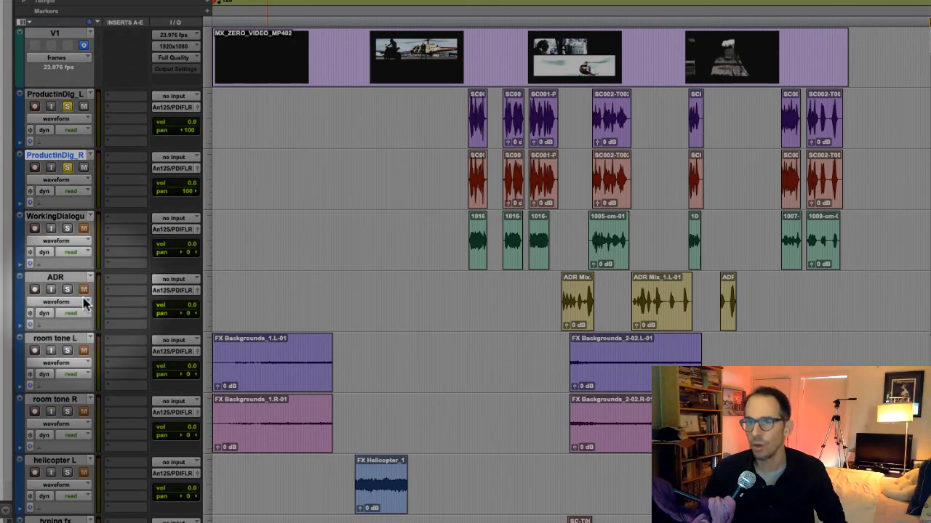
scroll(69, 407, "down", 3)
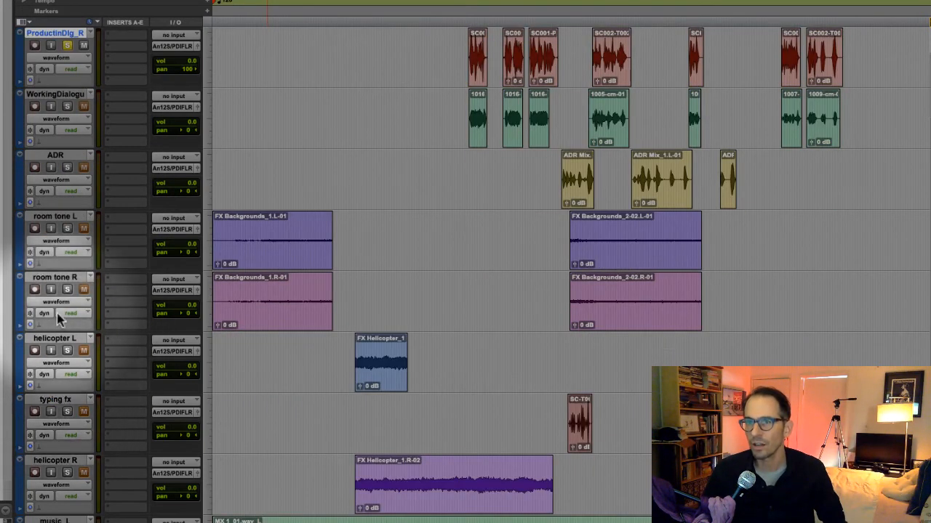
scroll(72, 448, "up", 3)
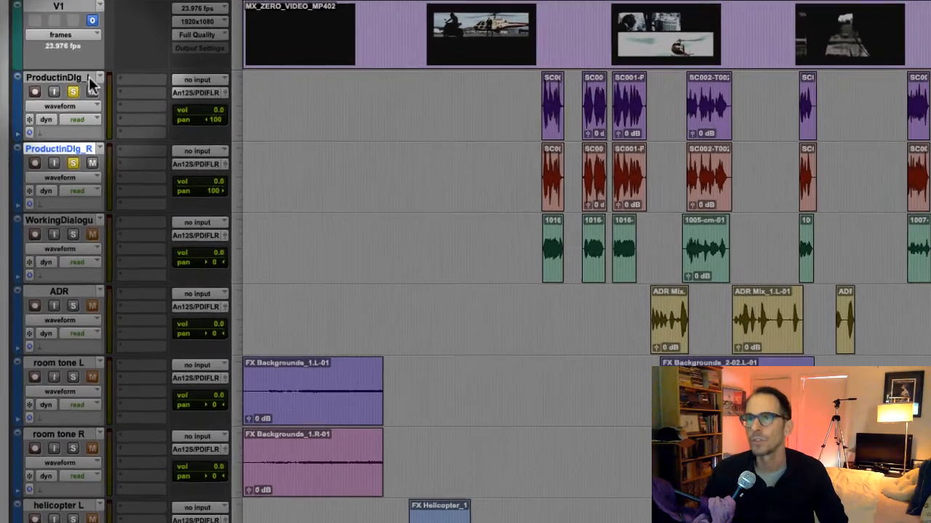
Create one stereo audio track named ProductionDialog directly below ProductinDlg_R
left_click(82, 93)
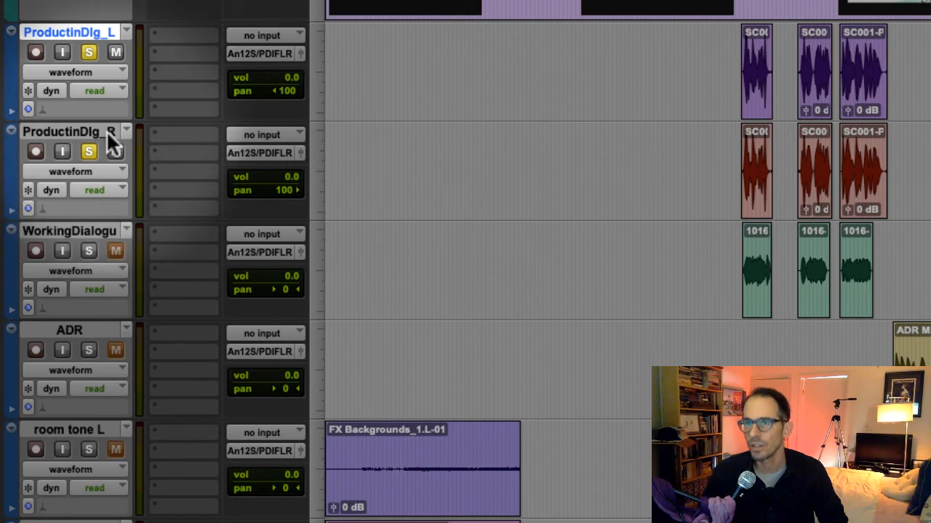
left_click(105, 131)
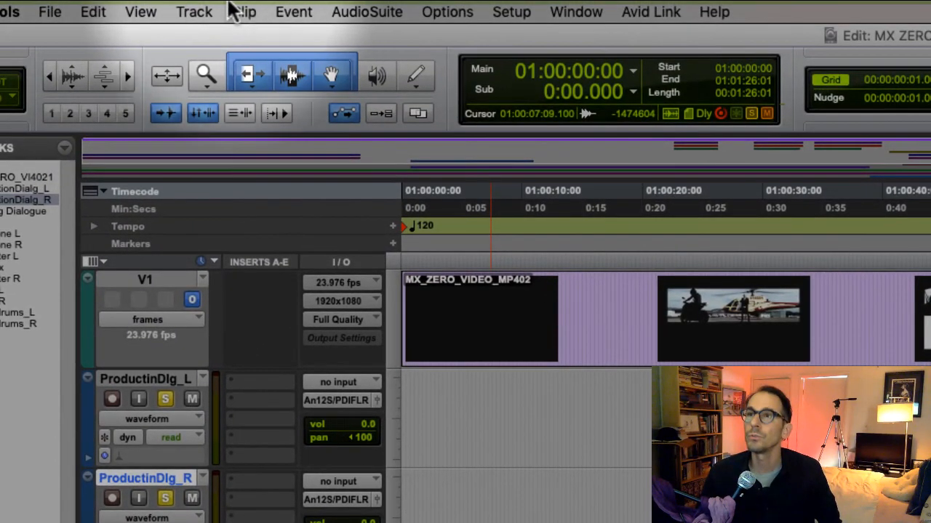
left_click(202, 12)
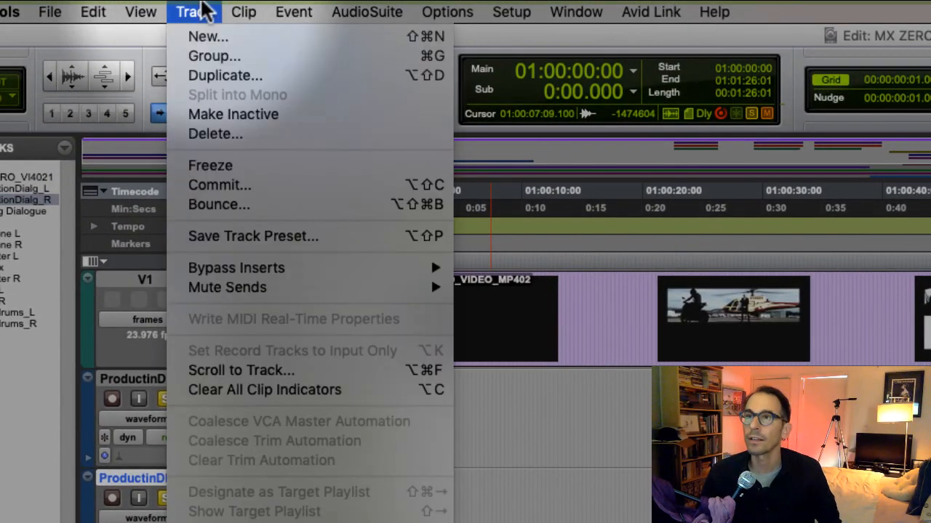
left_click(218, 36)
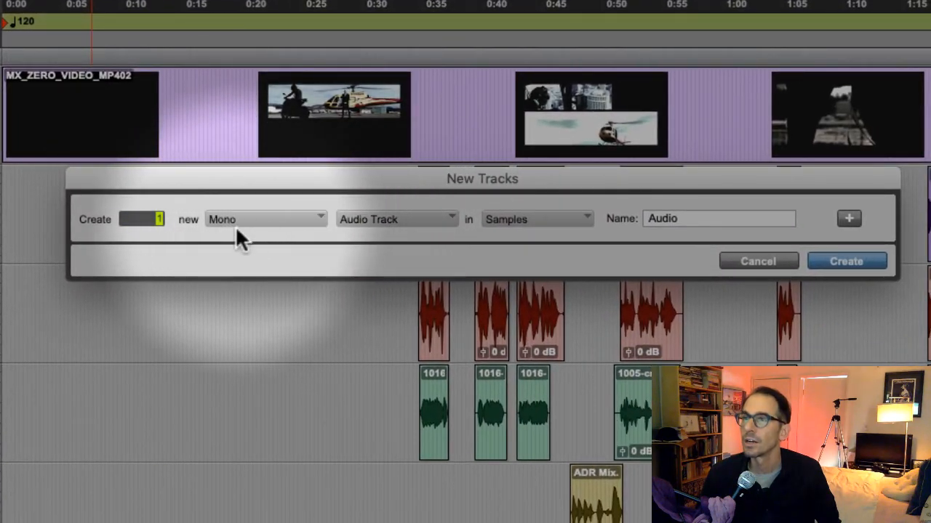
left_click(243, 221)
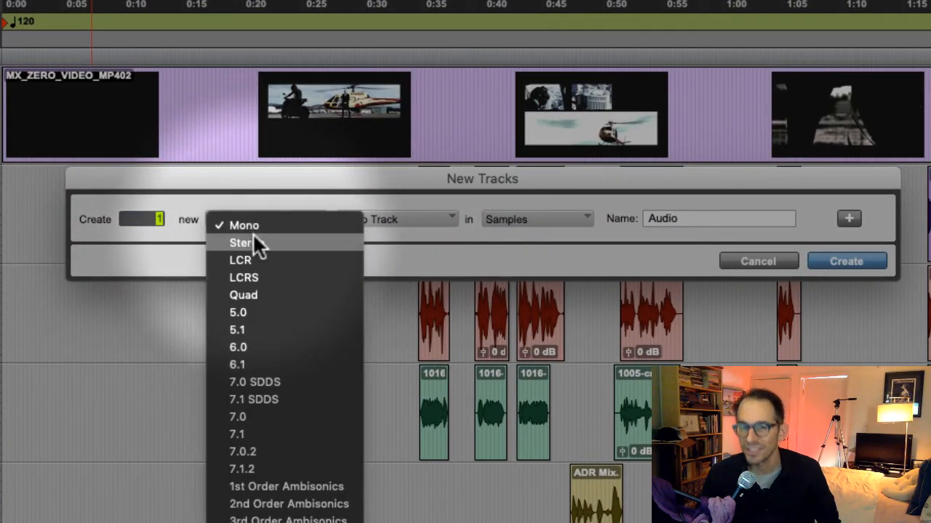
left_click(255, 244)
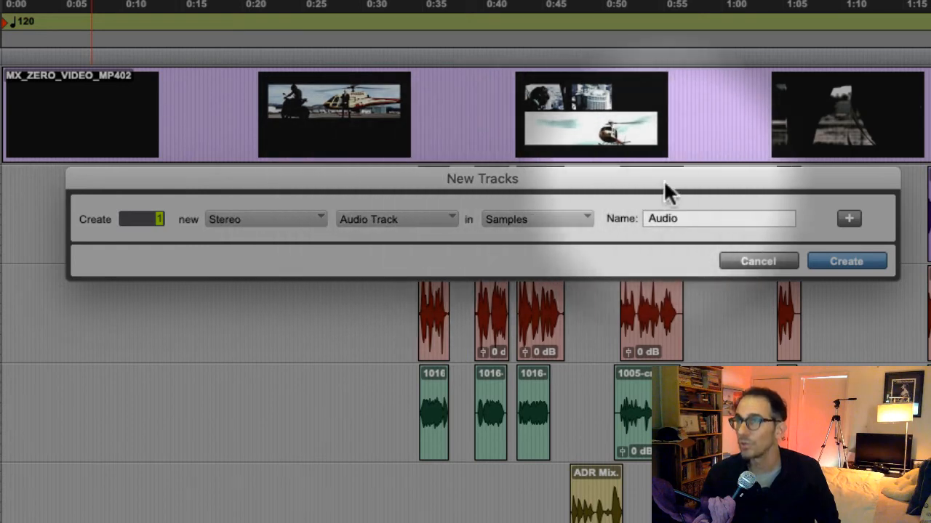
key("Tab")
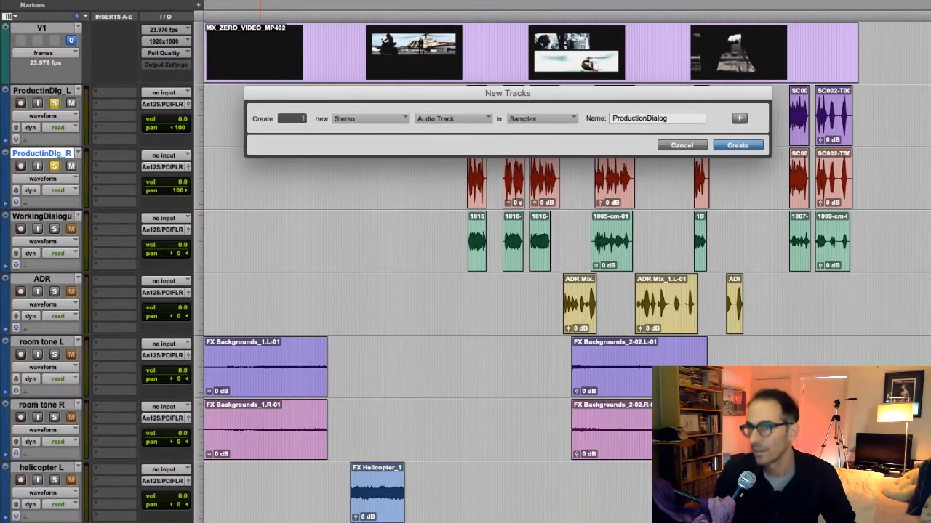
key("Return")
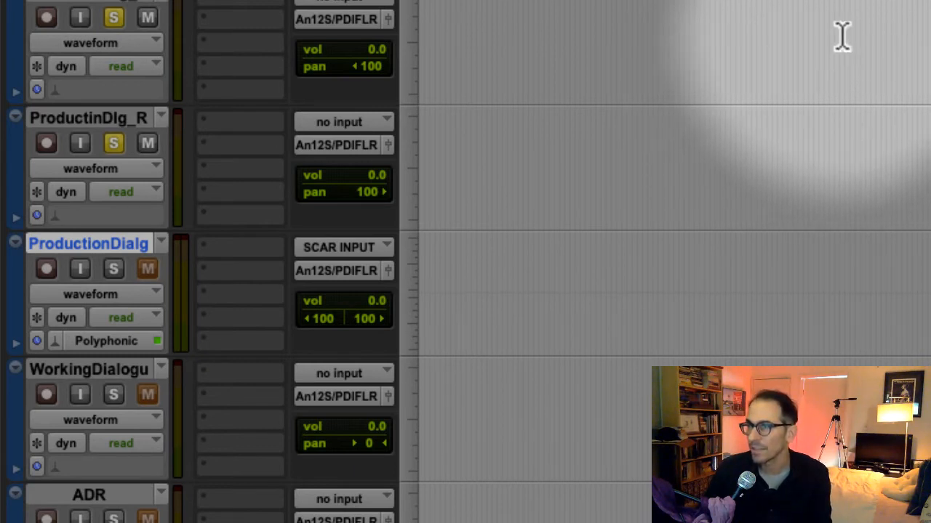
Move all clips on ProductinDlg_L and ProductinDlg_R together onto the stereo ProductionDialog track, keeping their timeline positions
left_click_drag(840, 28, 930, 182)
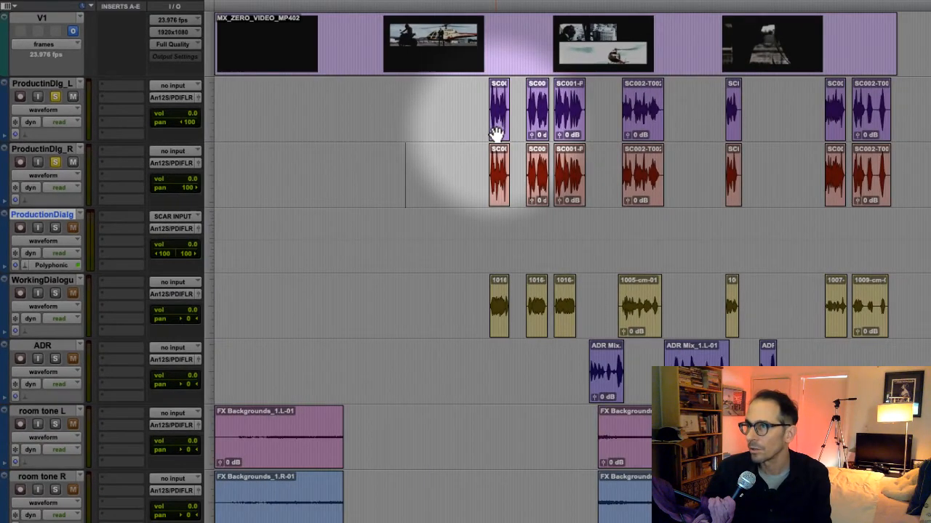
left_click(494, 134)
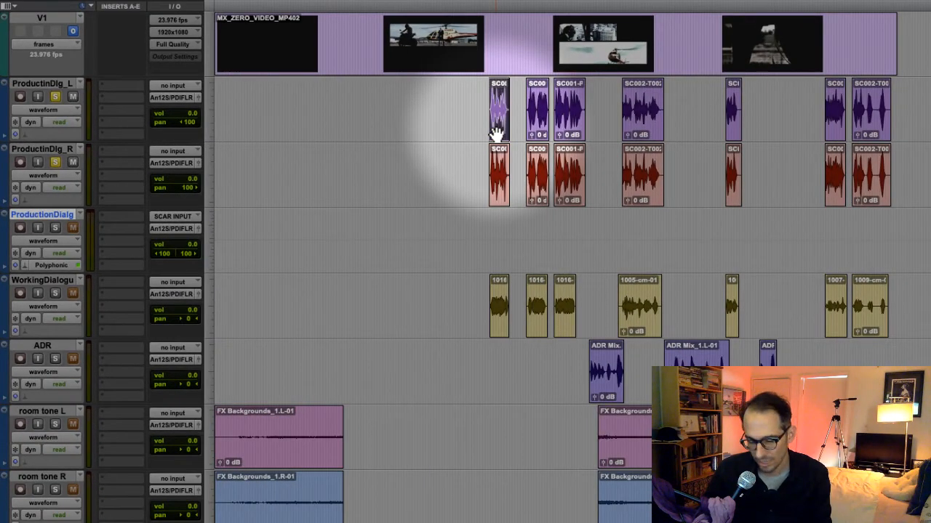
left_click(875, 198, "shift")
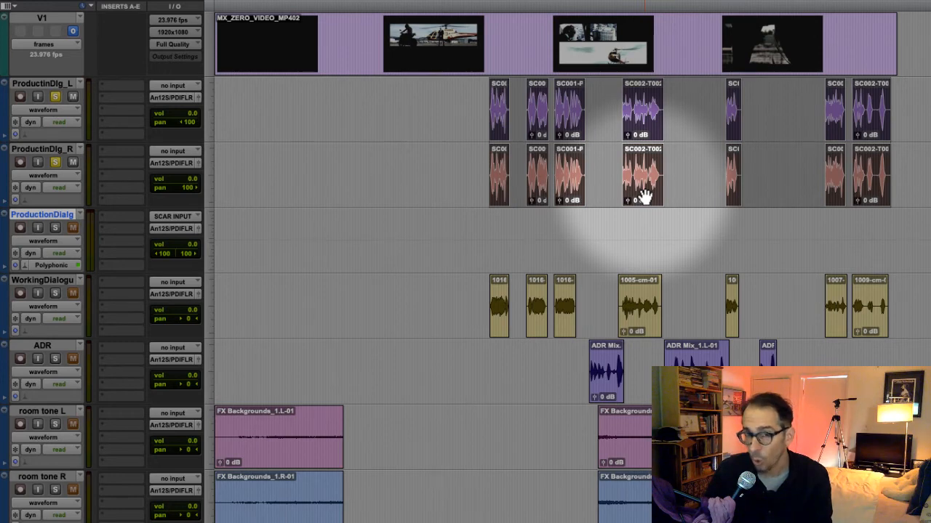
left_click_drag(642, 199, 640, 237)
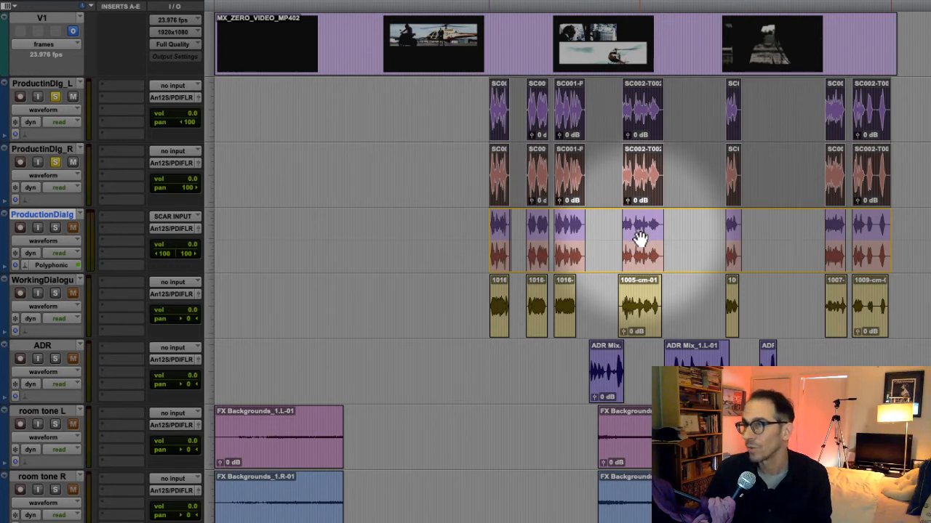
left_click_drag(640, 237, 640, 233)
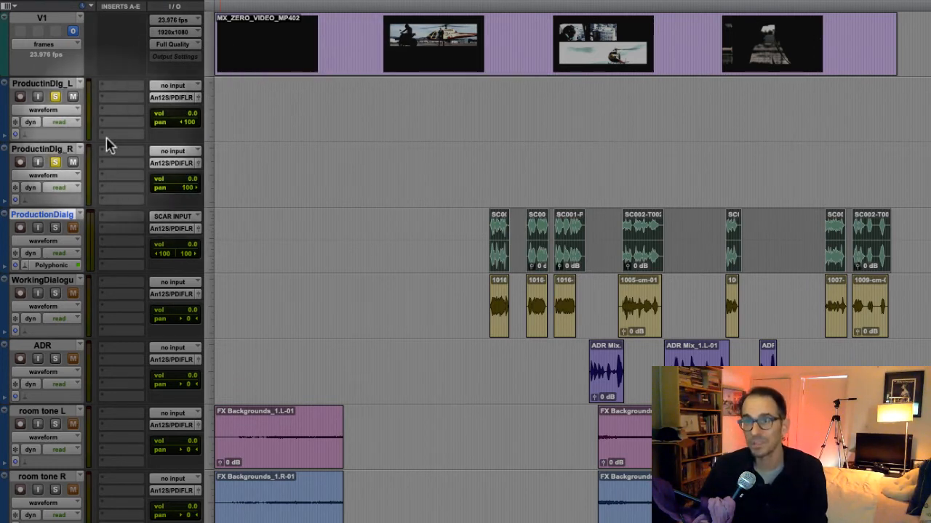
Delete the emptied ProductinDlg_L and ProductinDlg_R tracks and clear the clip selection
left_click(43, 84)
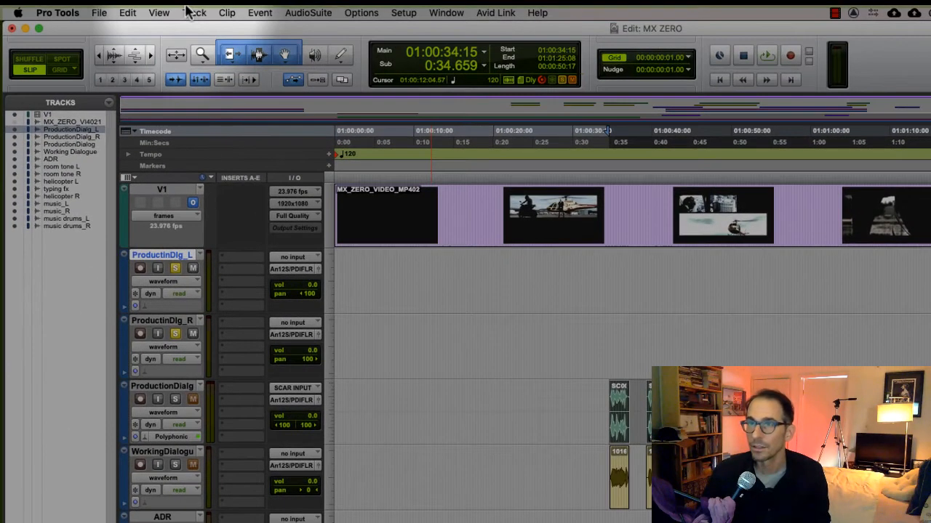
left_click(193, 13)
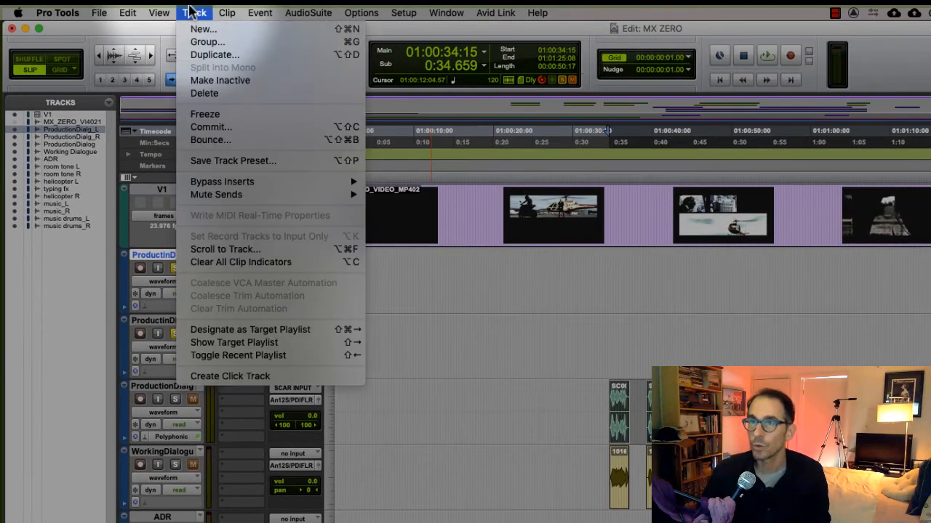
left_click(235, 93)
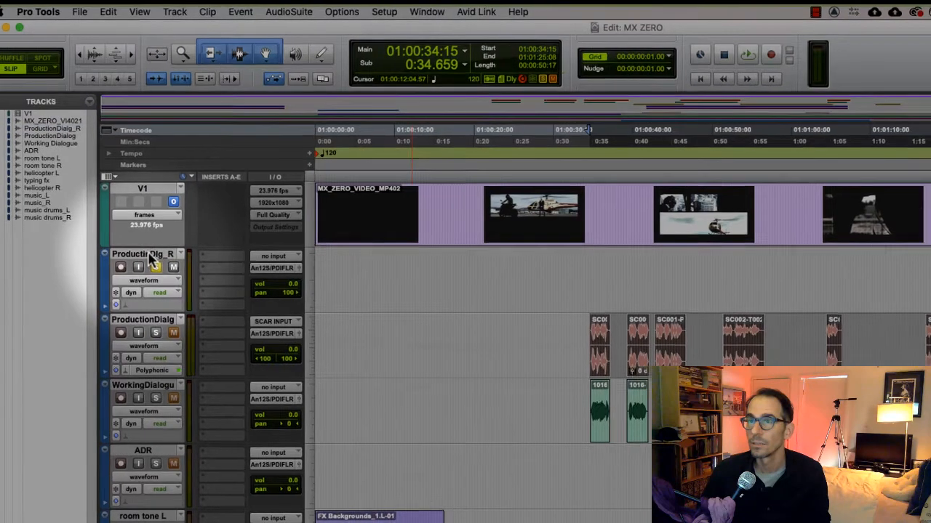
left_click(146, 255)
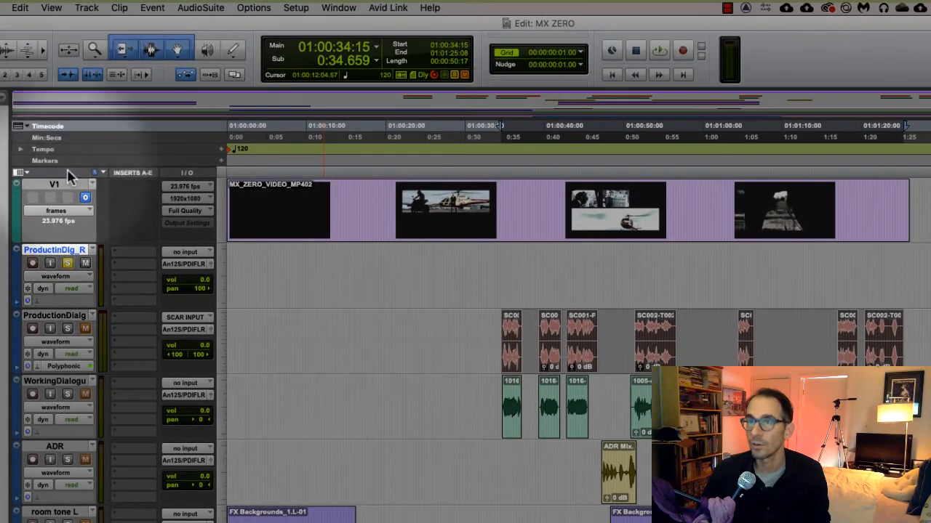
left_click(173, 11)
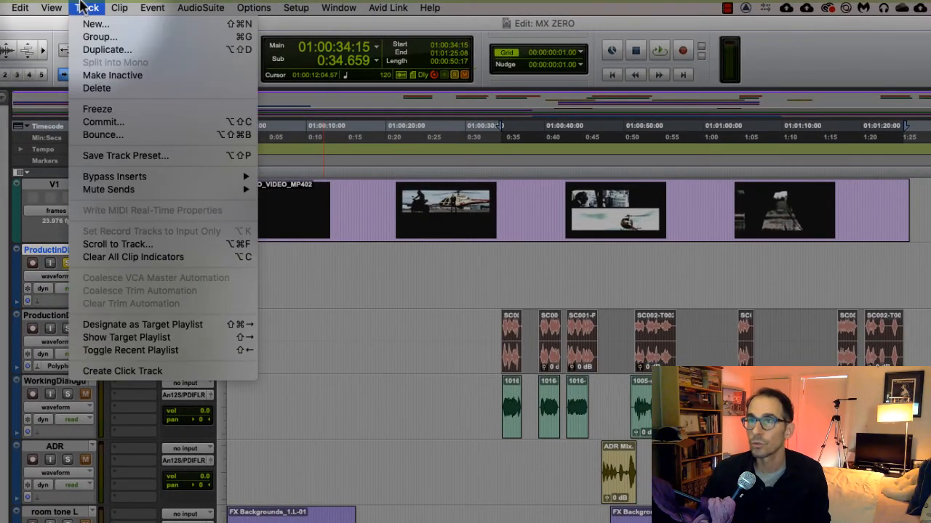
left_click(120, 88)
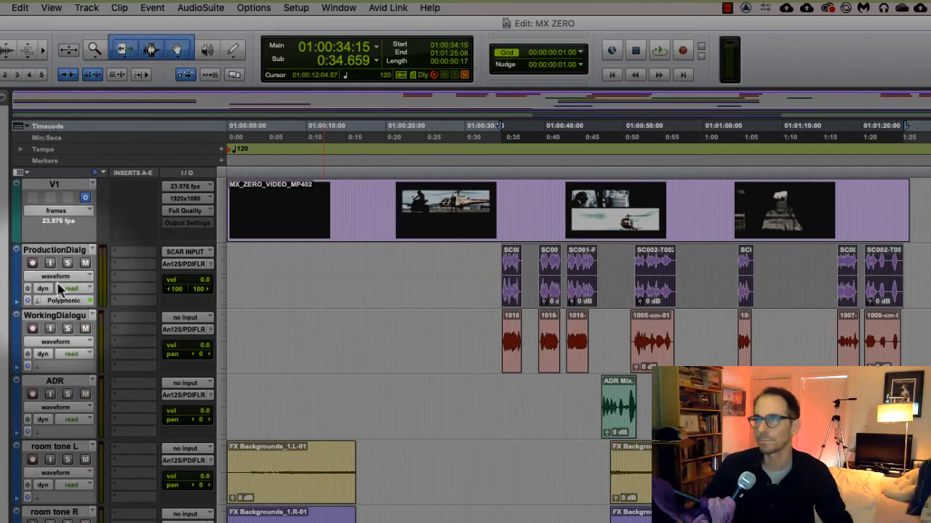
left_click(317, 331)
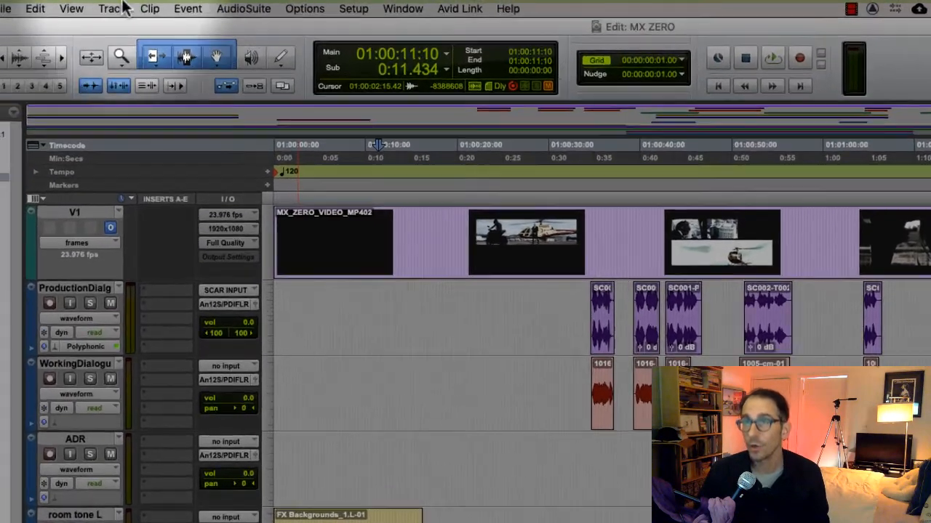
Create one stereo audio track named Room tone directly below room tone R
left_click(109, 8)
left_click(197, 33)
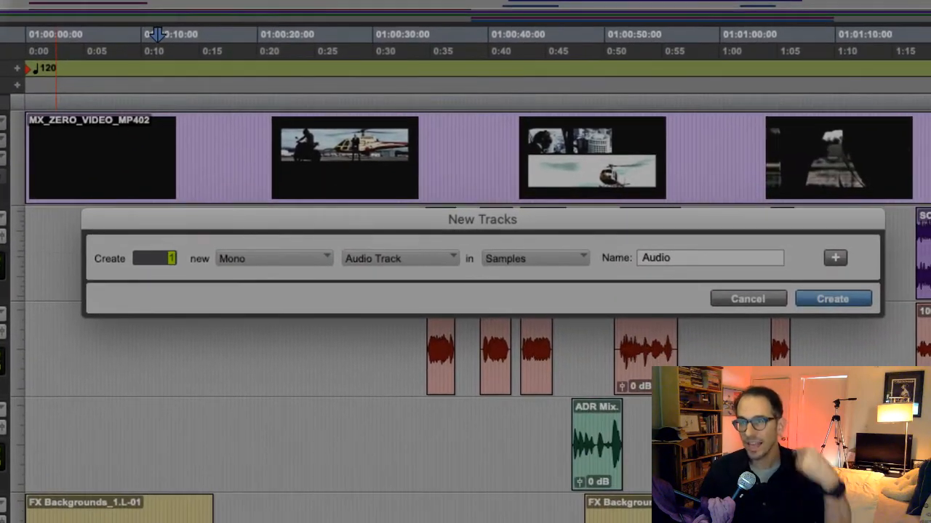
left_click(255, 258)
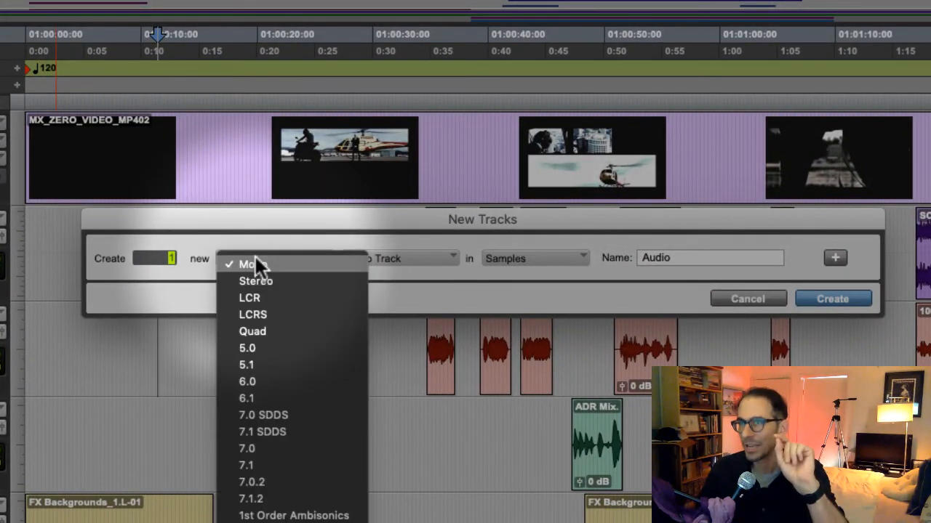
left_click(259, 280)
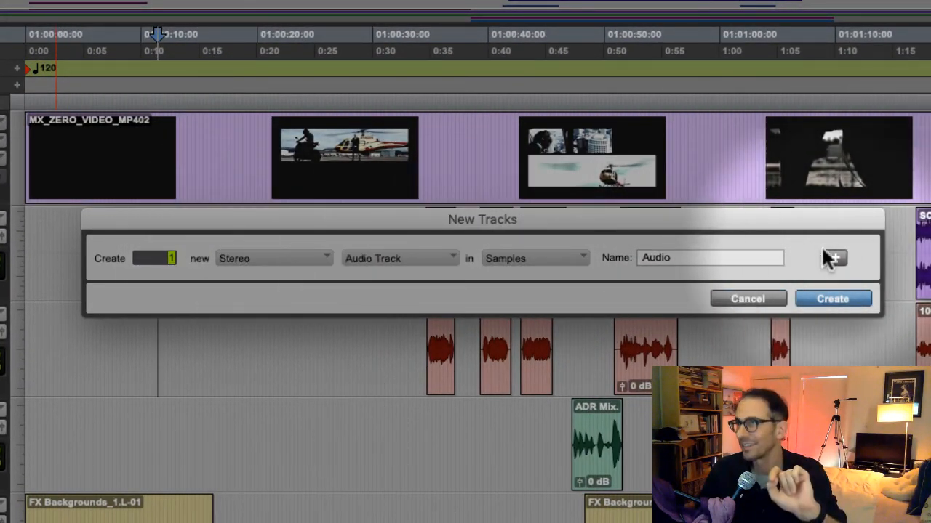
left_click_drag(734, 254, 557, 251)
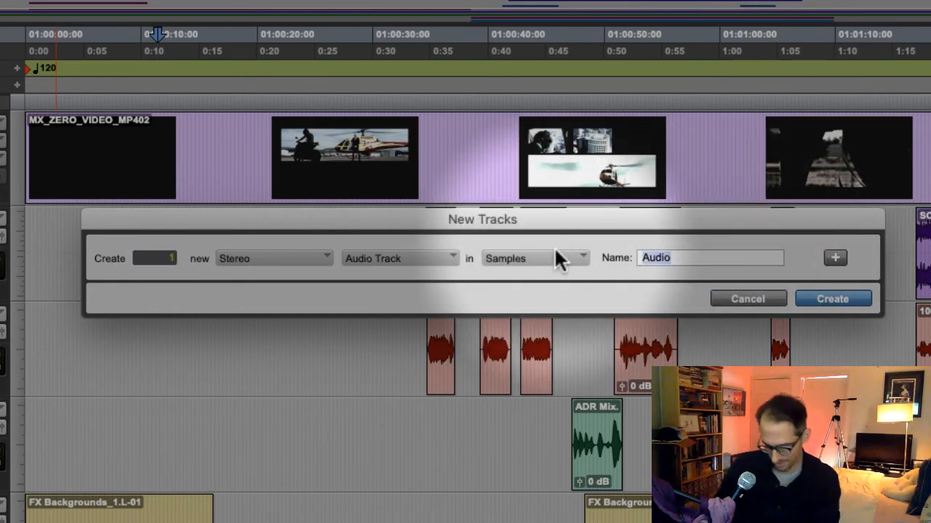
type("Roo")
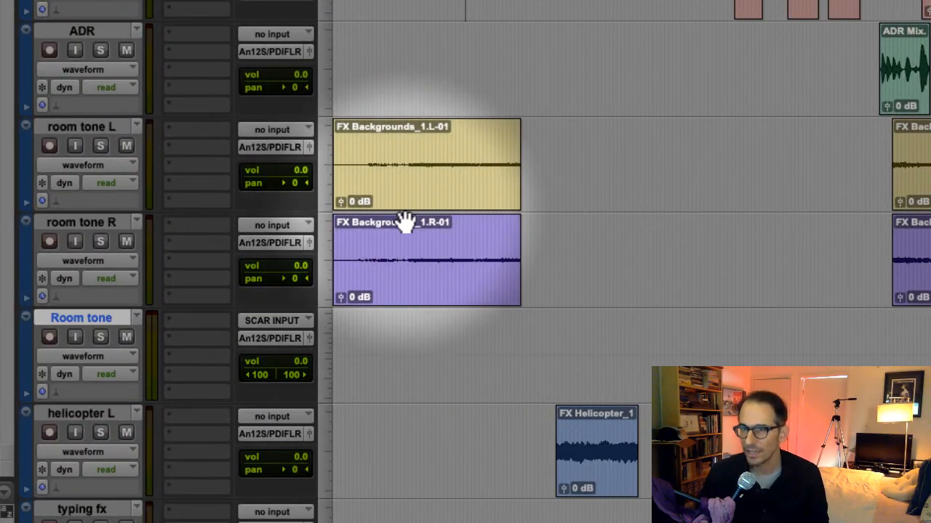
Move all FX Backgrounds clips from room tone L and room tone R together onto the stereo Room tone track
left_click(437, 204)
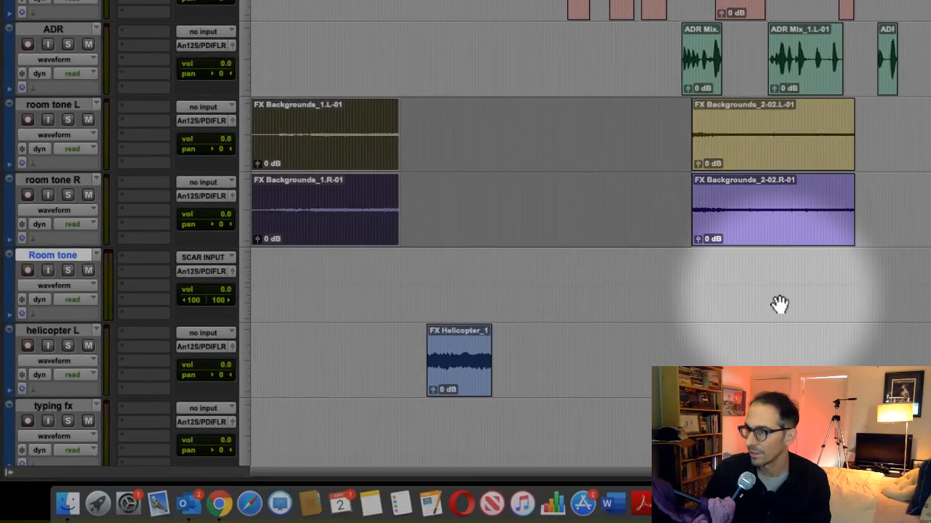
left_click(783, 243, "shift")
left_click_drag(783, 243, 781, 303)
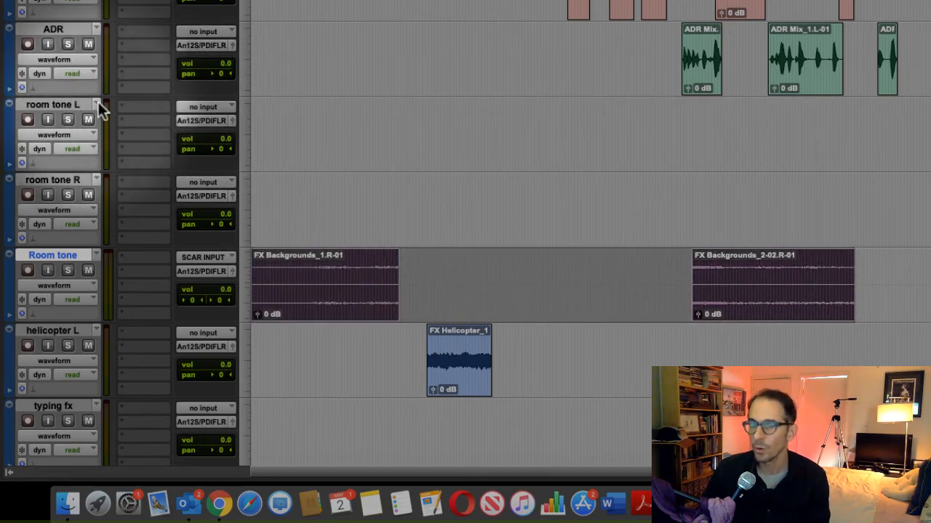
Delete the emptied room tone L and room tone R tracks
left_click(79, 104)
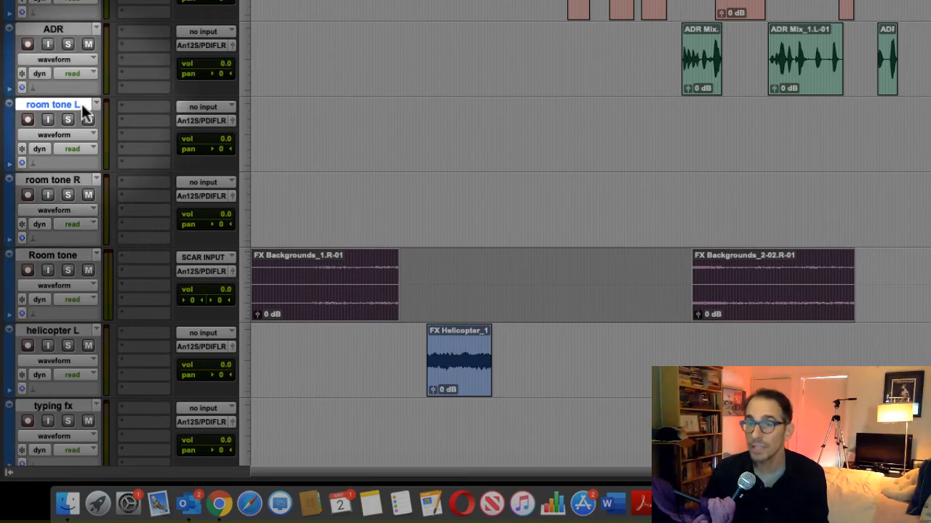
right_click(81, 104)
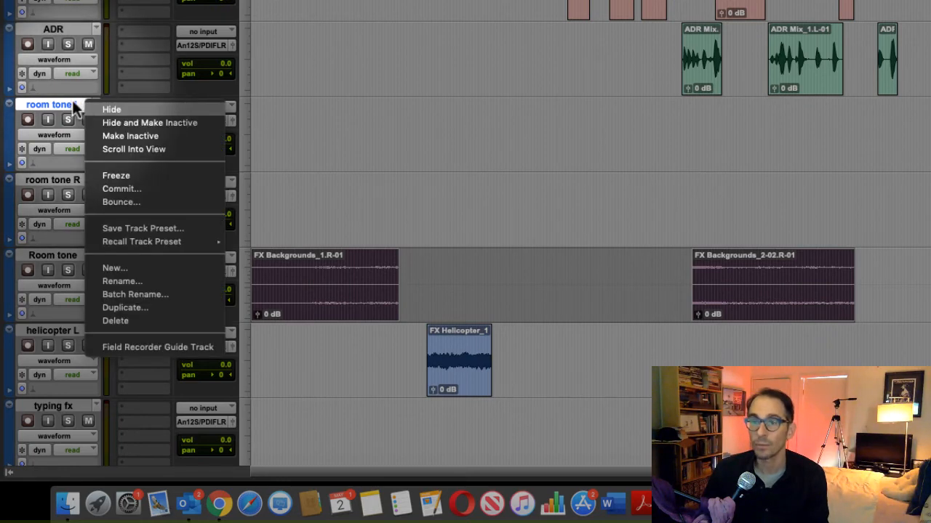
left_click(149, 318)
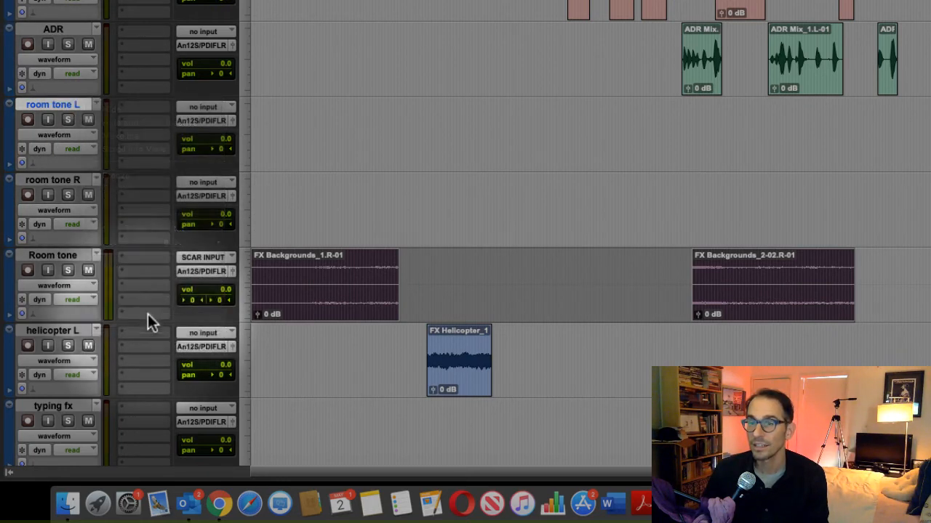
left_click(53, 108)
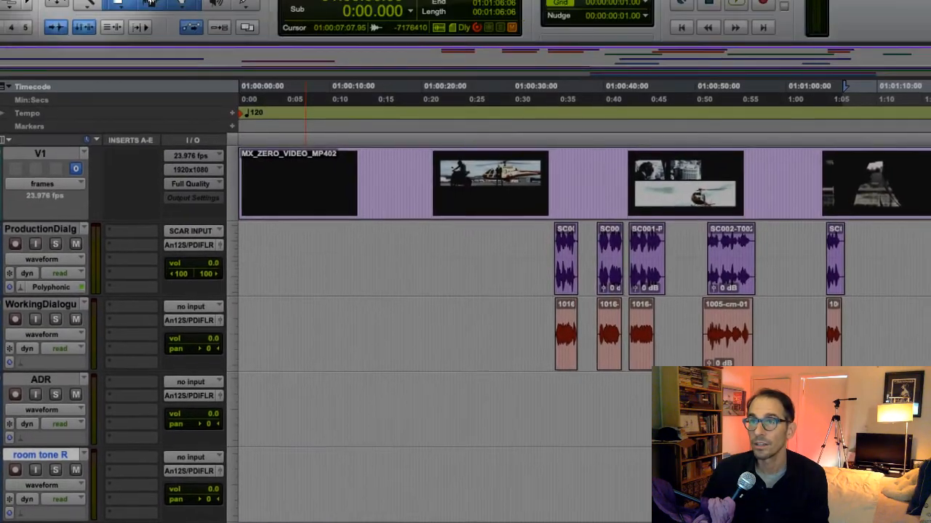
left_click(75, 9)
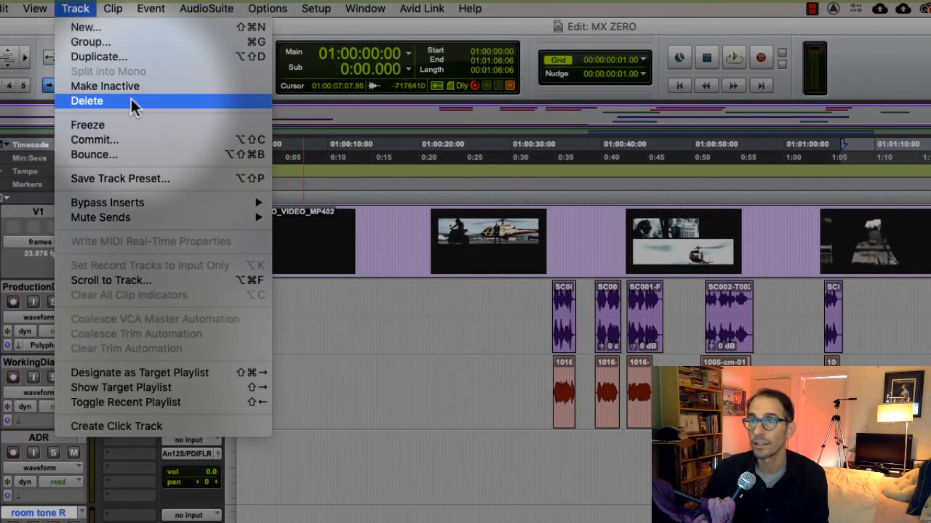
left_click(131, 102)
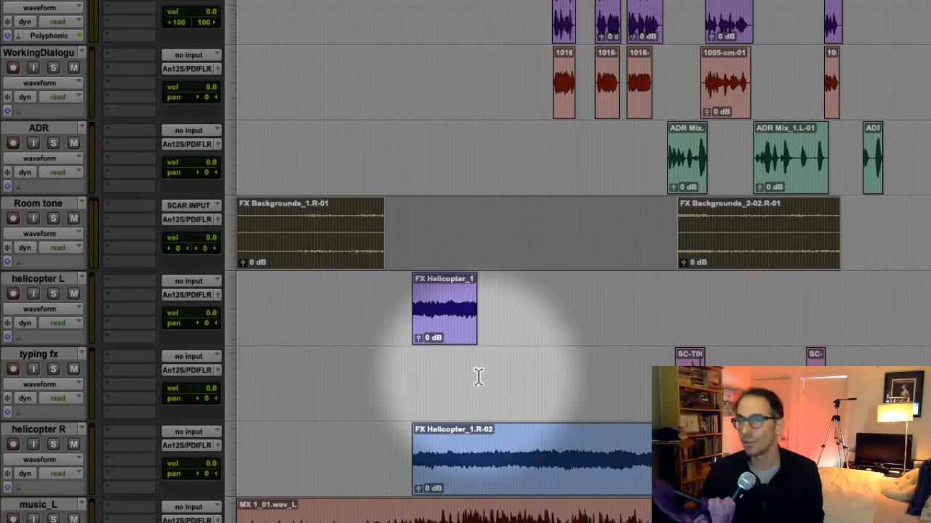
Move the typing fx track above helicopter L so the two helicopter tracks sit next to each other
scroll(478, 377, "down", 2)
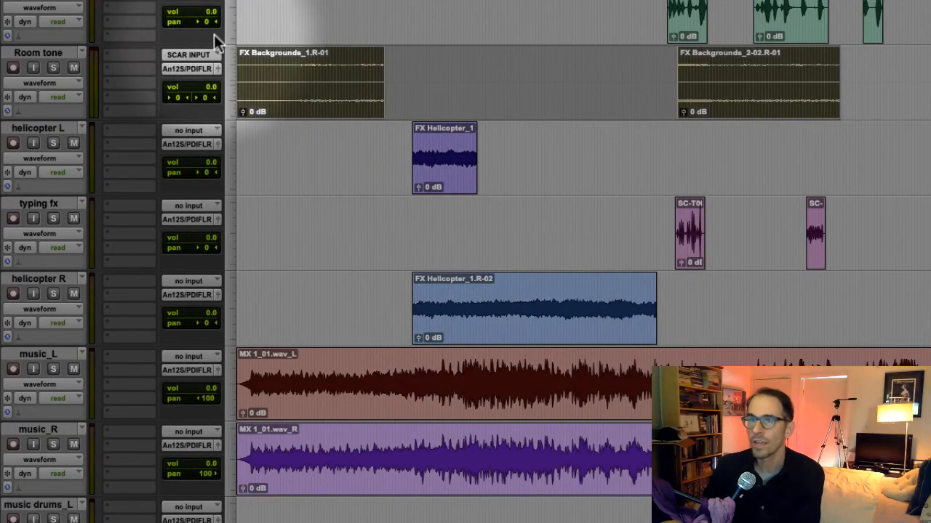
left_click(43, 128)
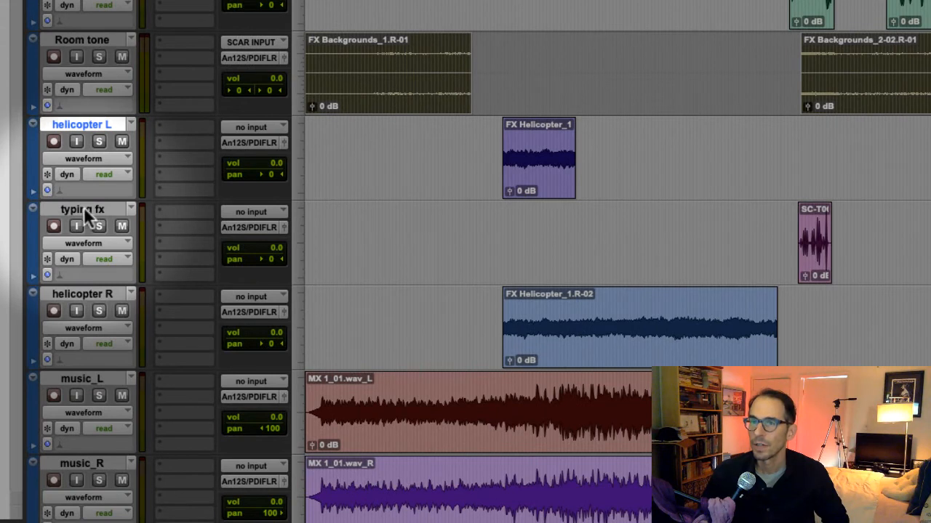
left_click(84, 210)
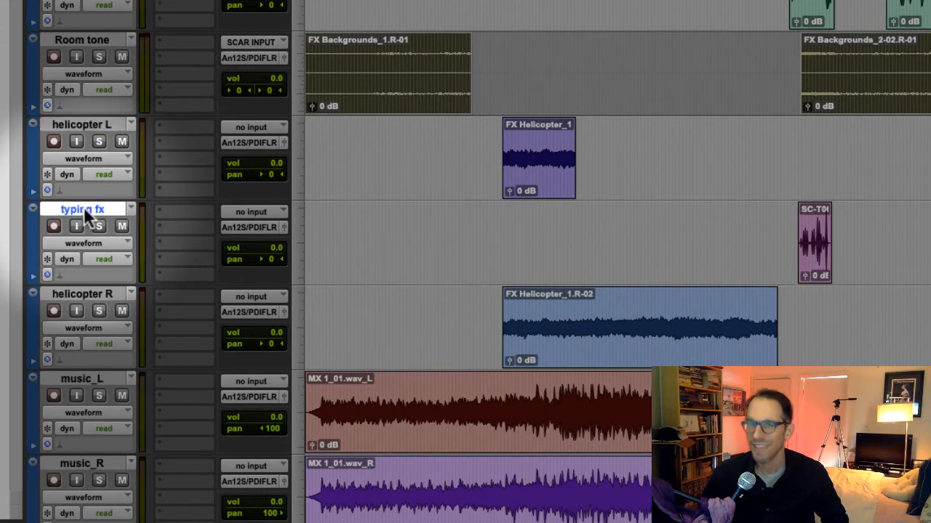
left_click(104, 293)
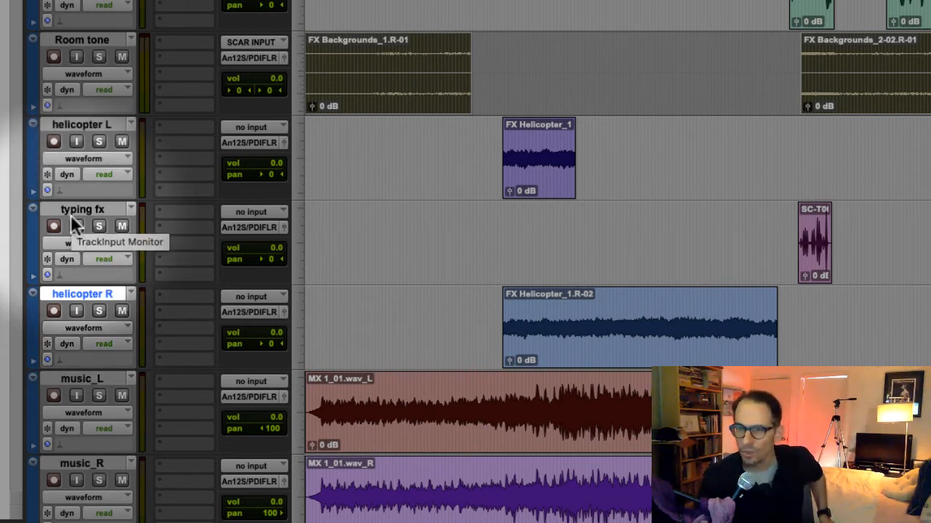
left_click(90, 213)
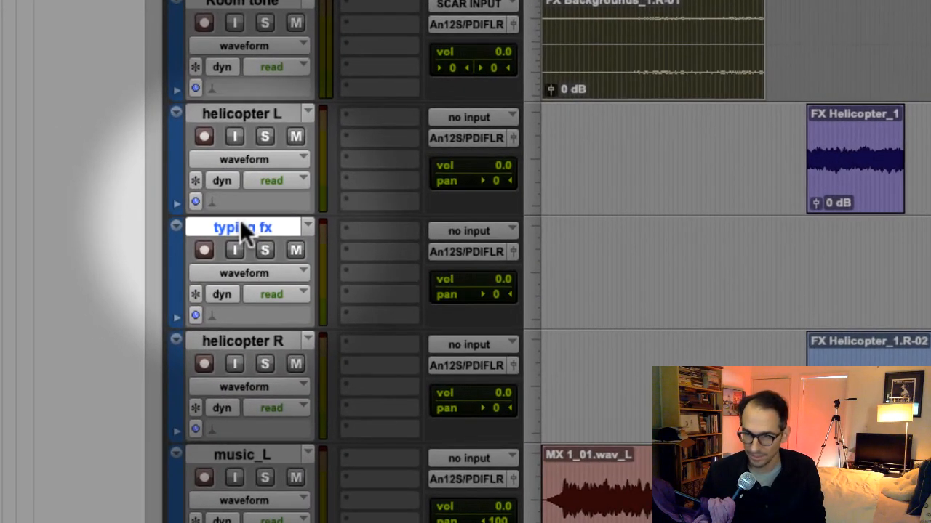
left_click_drag(243, 222, 274, 98)
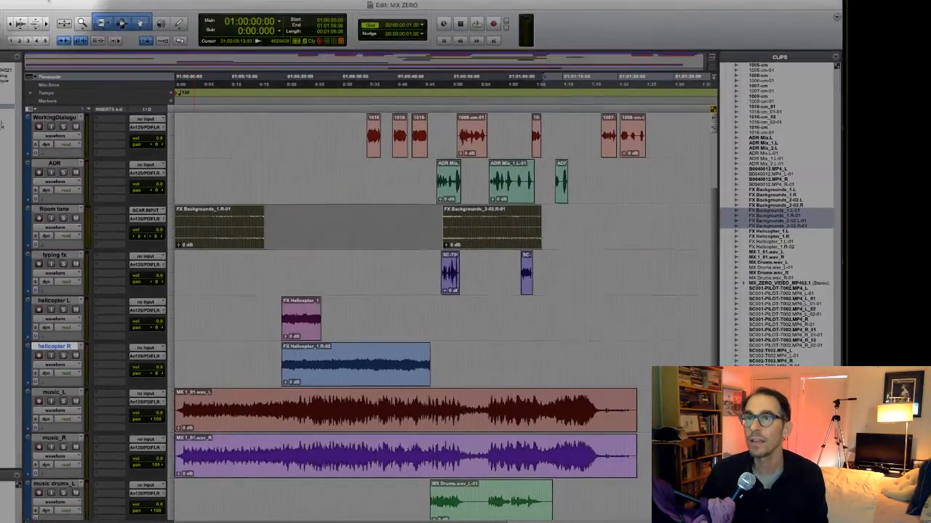
Create one stereo audio track named helicopter directly below helicopter R
left_click(76, 5)
left_click(80, 16)
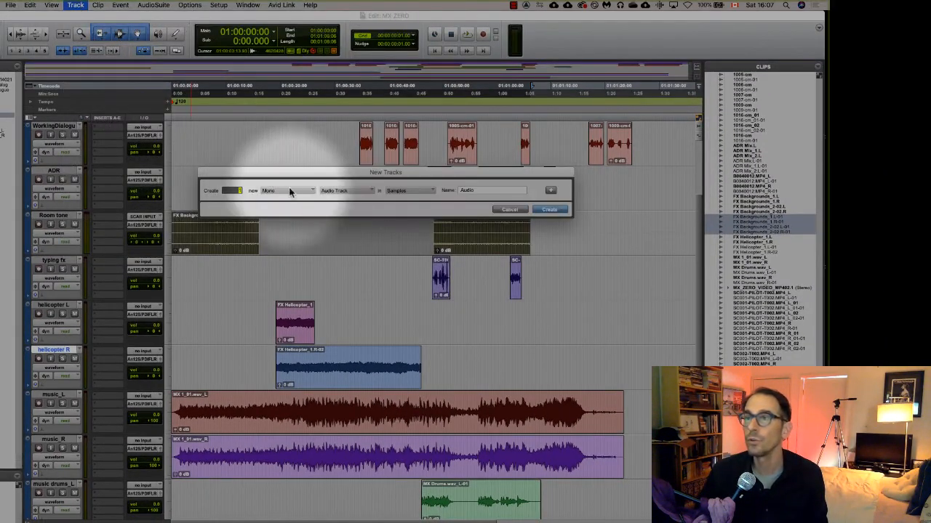
left_click(293, 193)
left_click(296, 200)
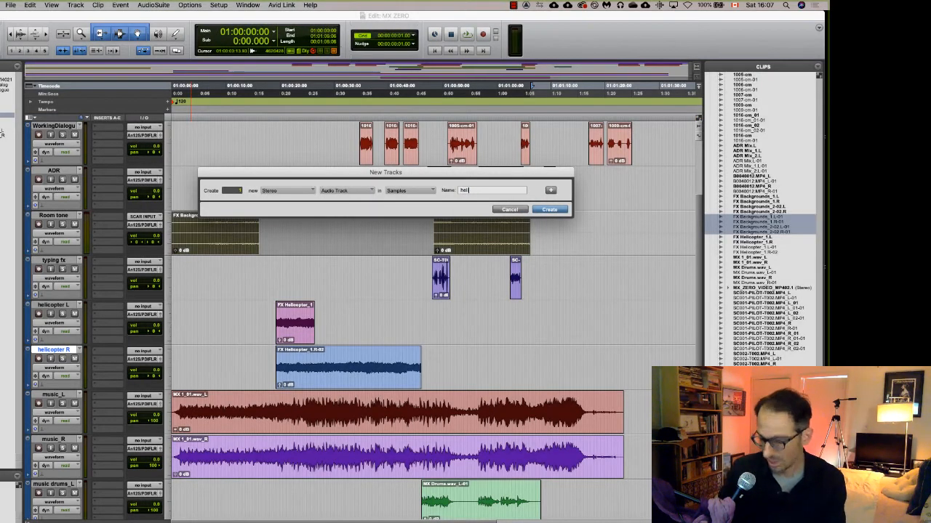
type("helicopter")
key("Return")
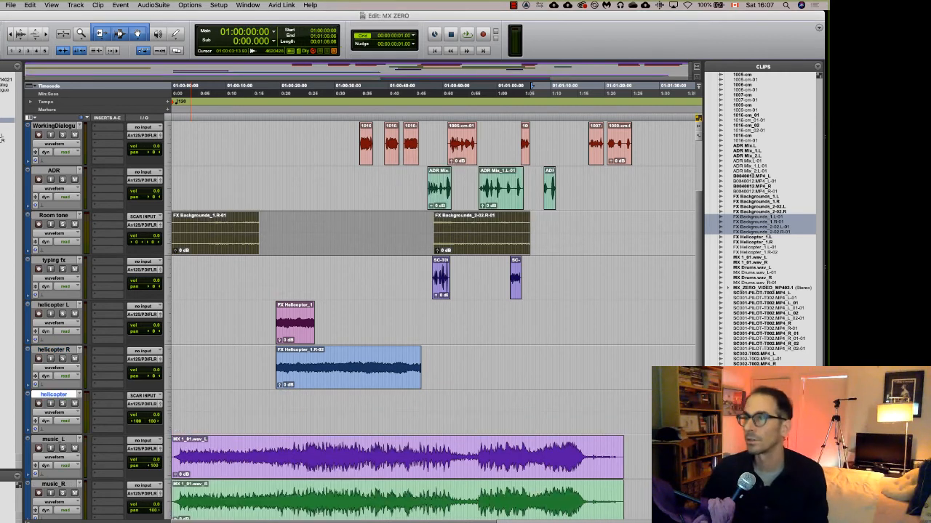
Move the FX Helicopter clips from helicopter L and helicopter R together onto the stereo helicopter track
left_click(294, 339)
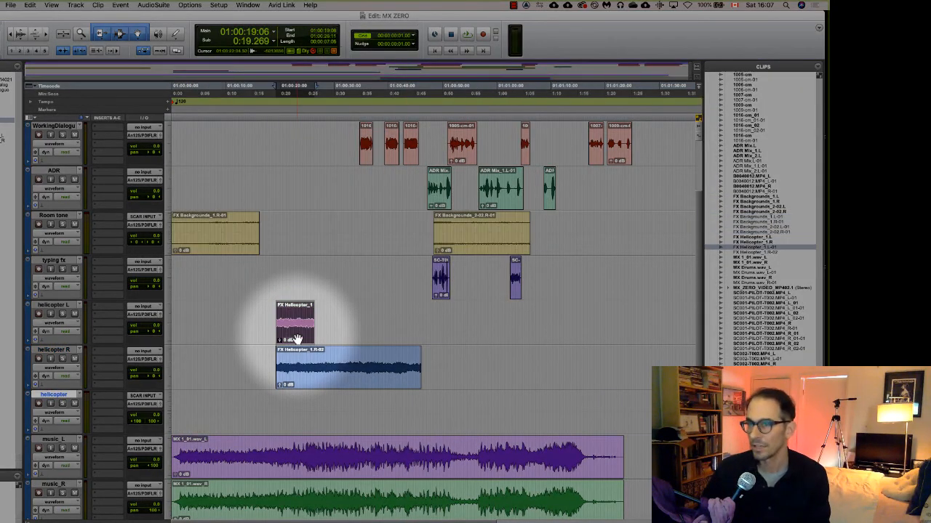
left_click(311, 379, "shift")
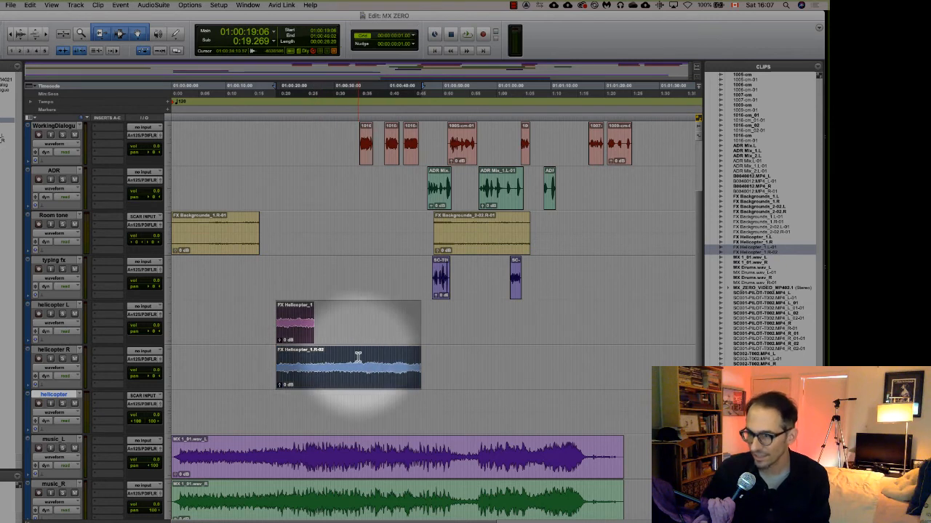
left_click_drag(357, 379, 353, 406)
left_click(480, 403)
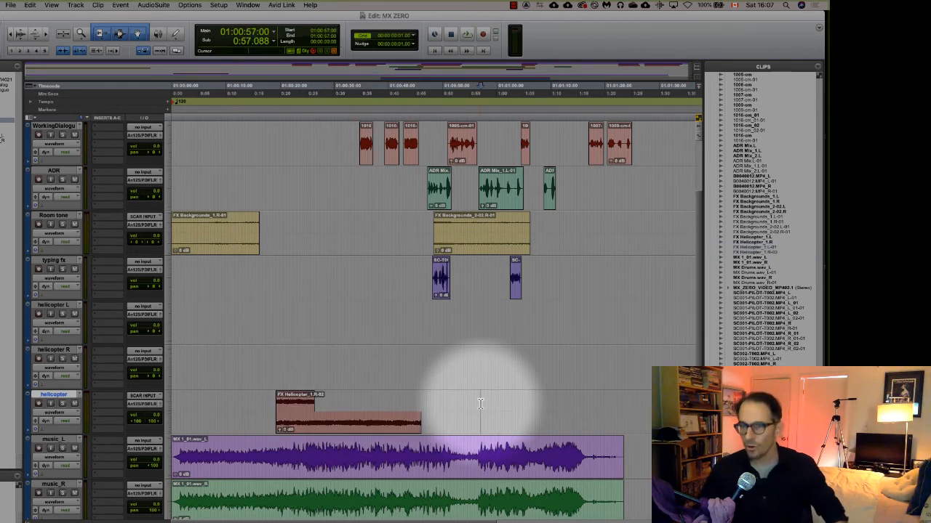
Play back the session from within the combined FX Helicopter clip to check its left and right channels
left_click(291, 404)
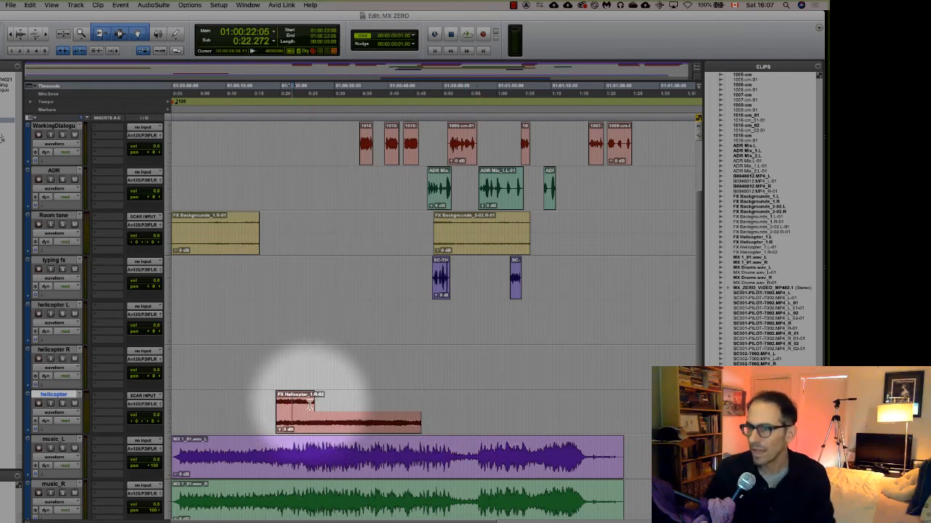
key("space")
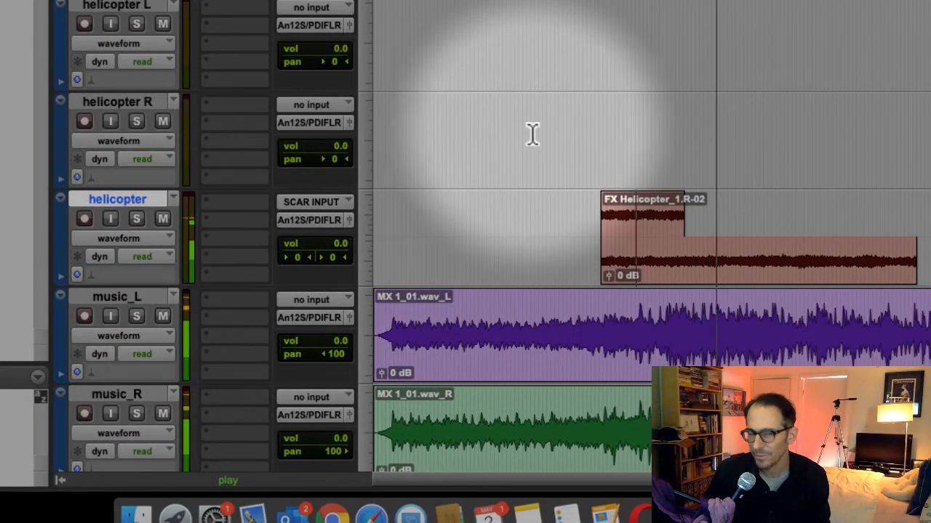
key("space")
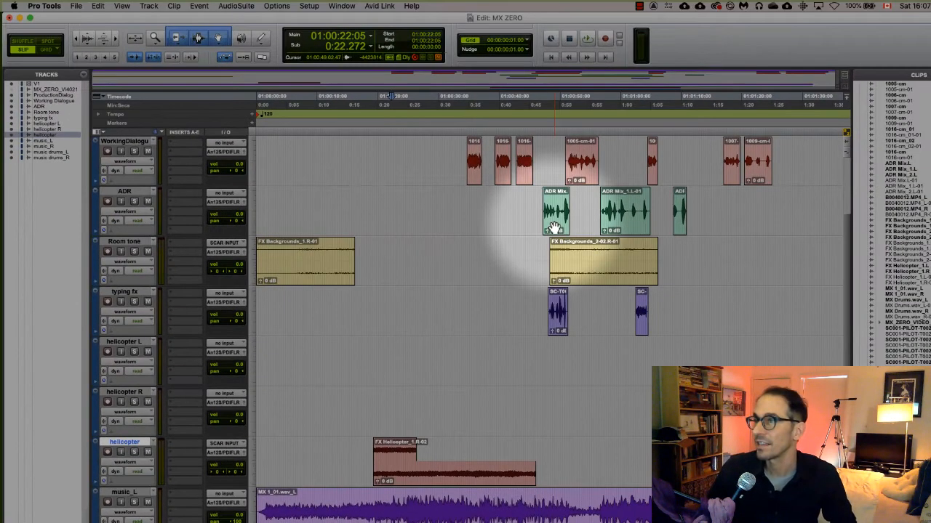
Solo the ADR track and play its ADR Mix_1.L-01 clip
left_click(639, 218)
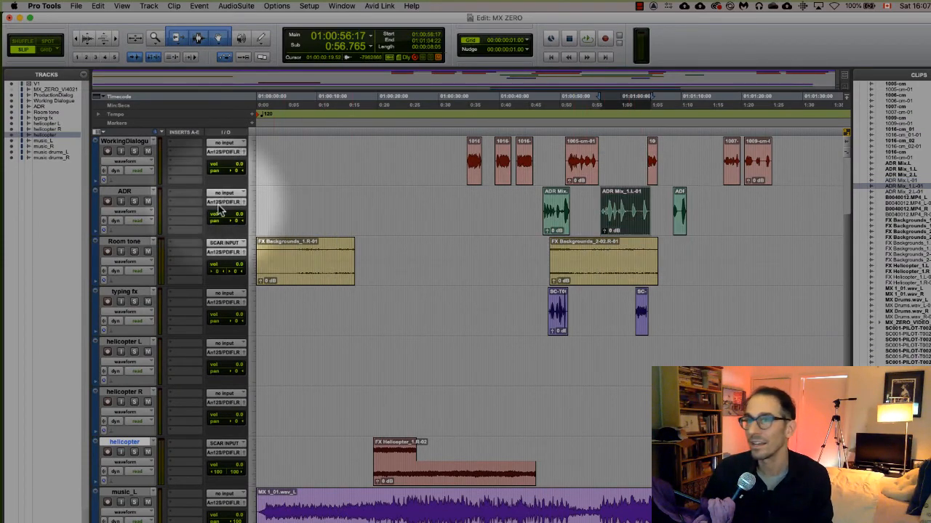
left_click(134, 201)
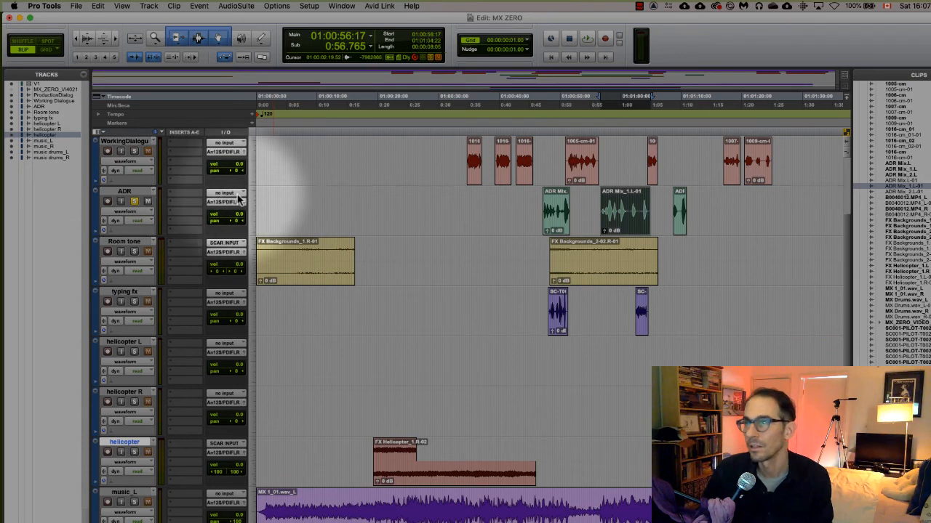
key("space")
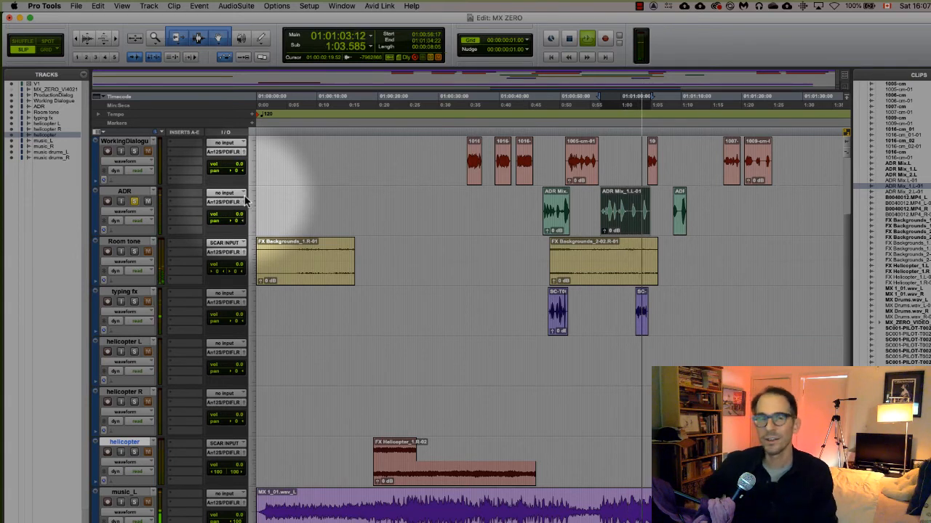
key("space")
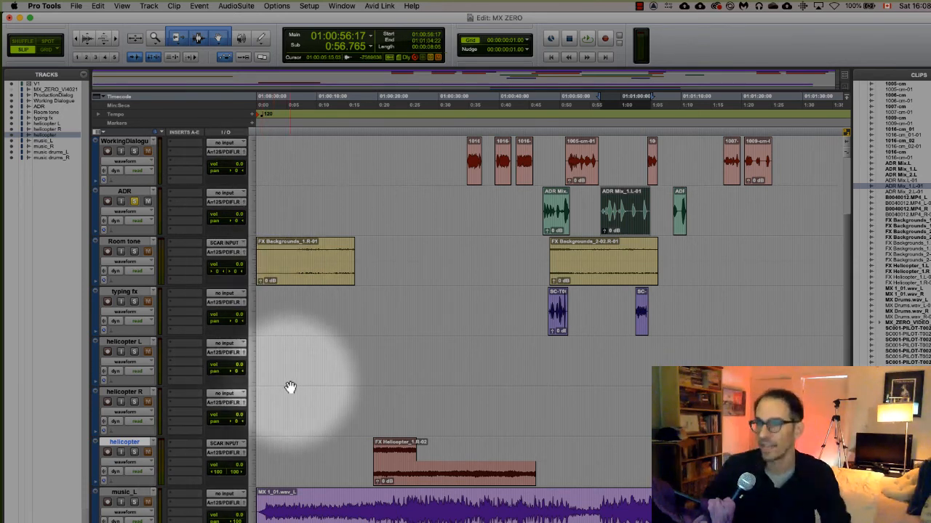
Delete the emptied helicopter L and helicopter R tracks
left_click(144, 341)
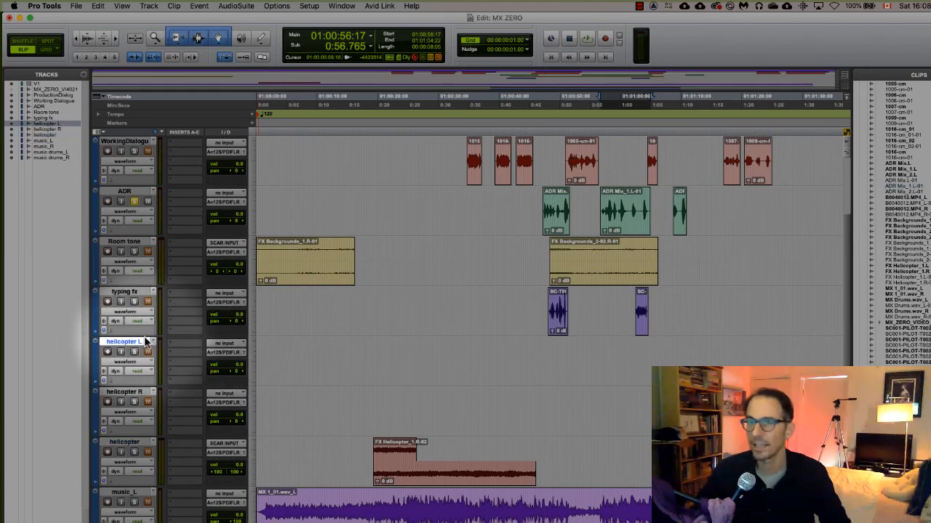
right_click(149, 344)
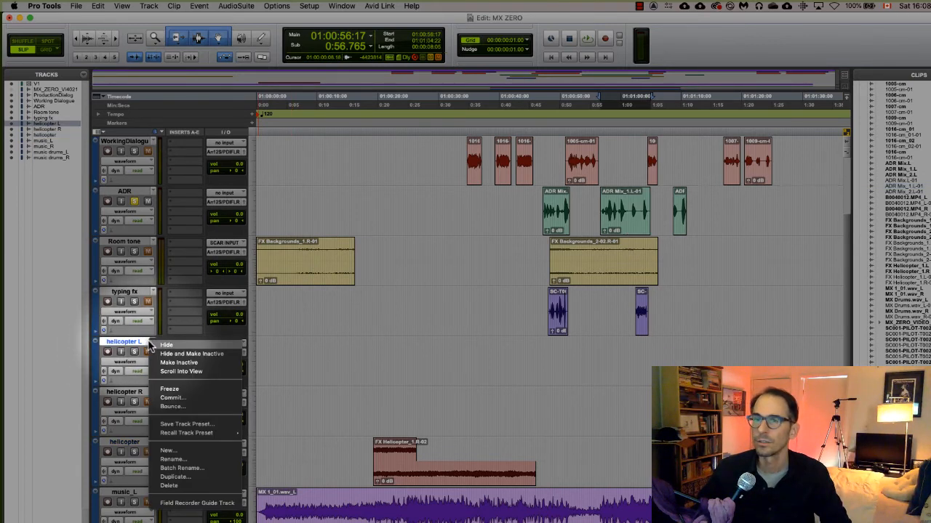
left_click(209, 486)
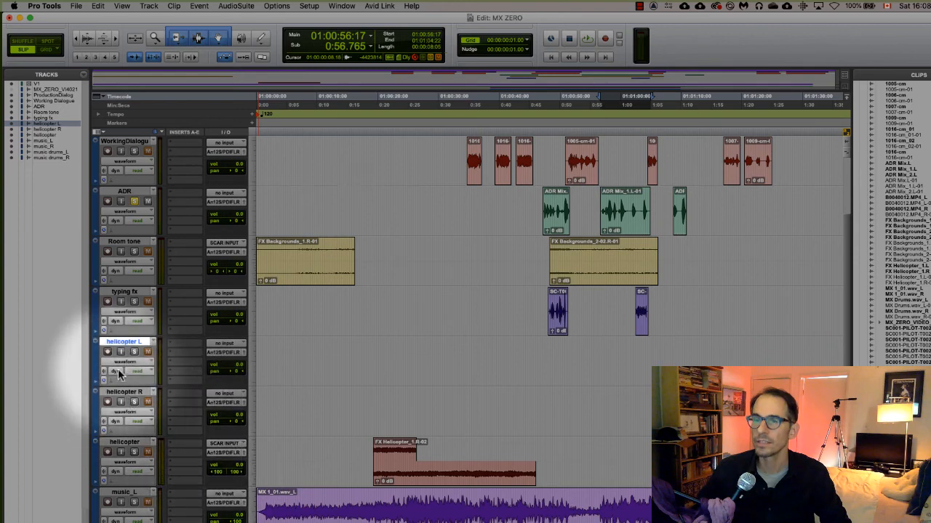
right_click(144, 344)
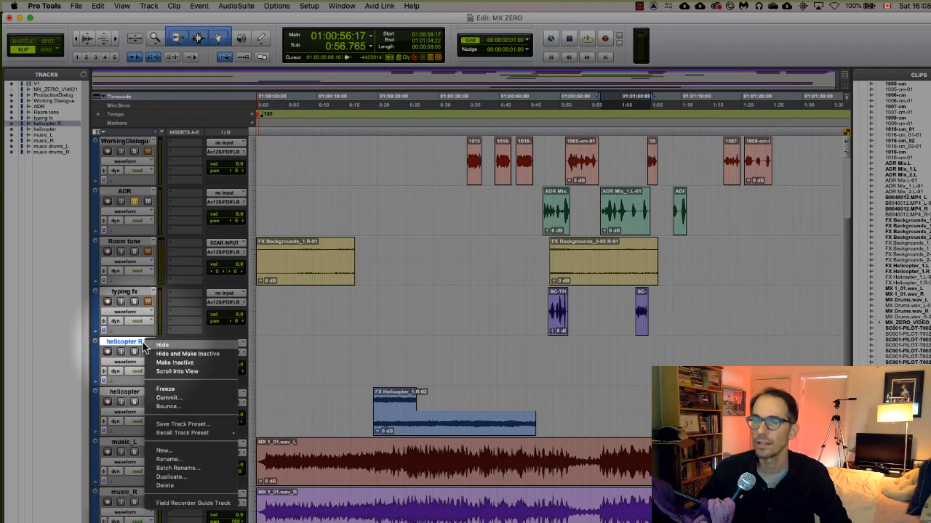
left_click(188, 485)
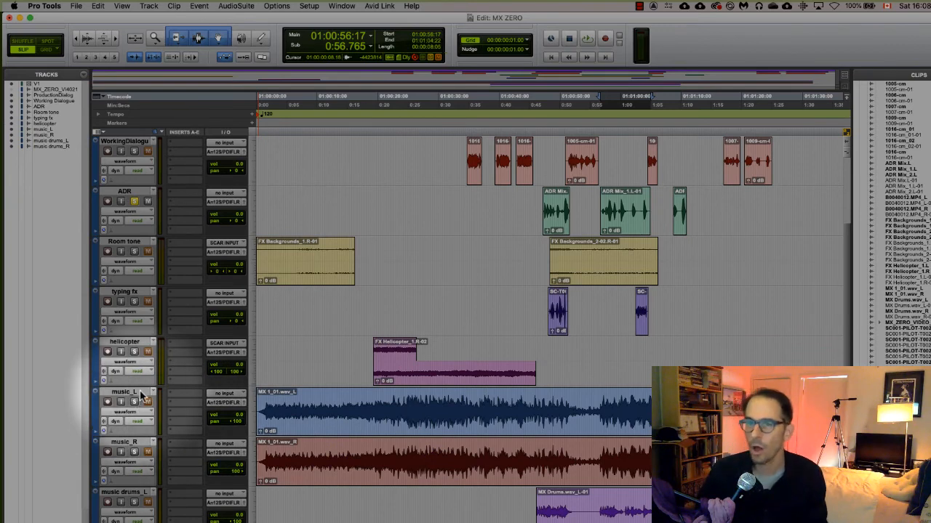
Create one stereo audio track named music directly below music_R
left_click(123, 442)
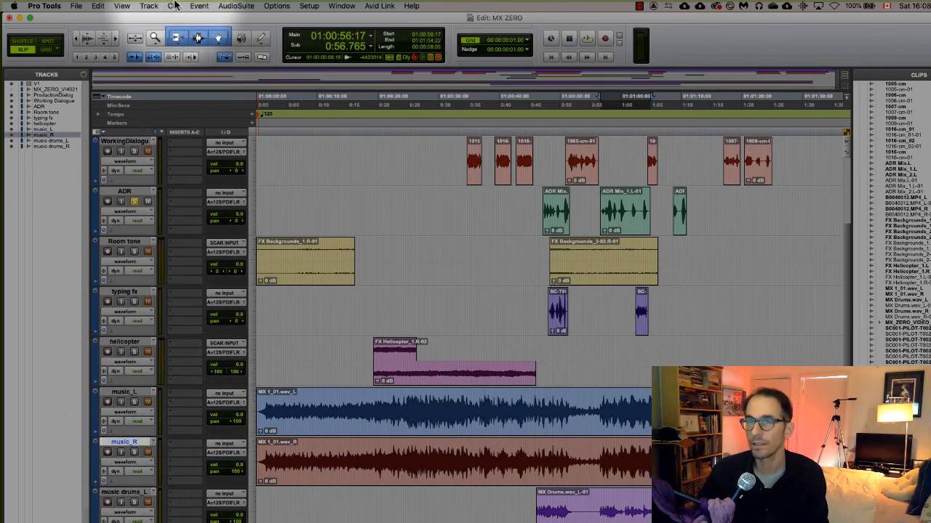
left_click(123, 6)
mouse_move(149, 6)
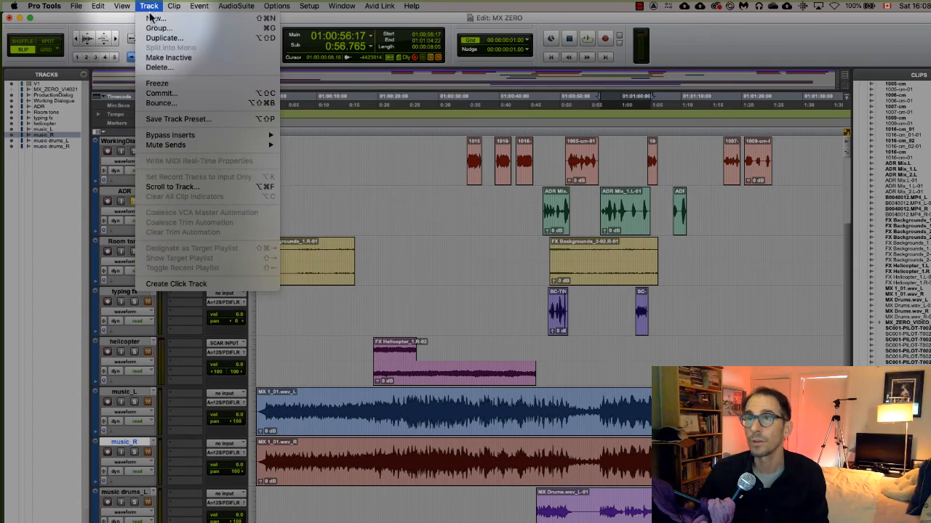
left_click(154, 18)
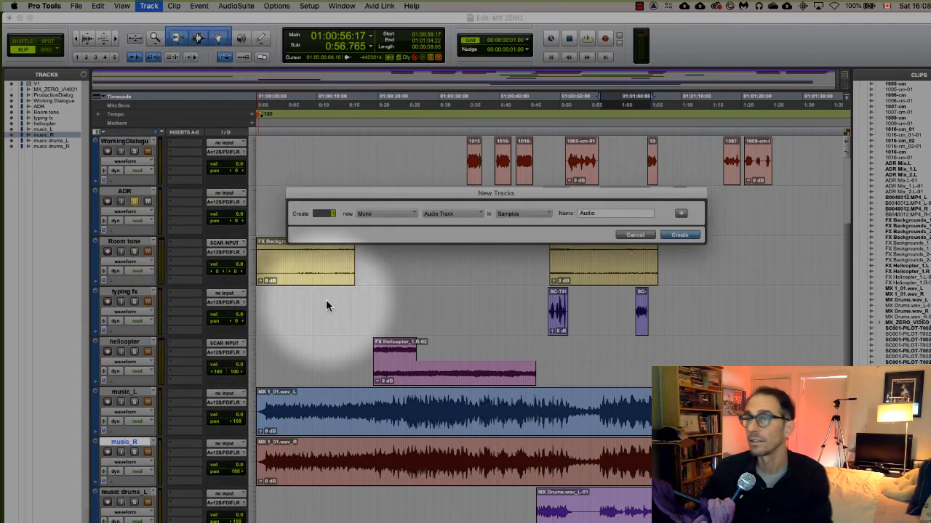
left_click(400, 219)
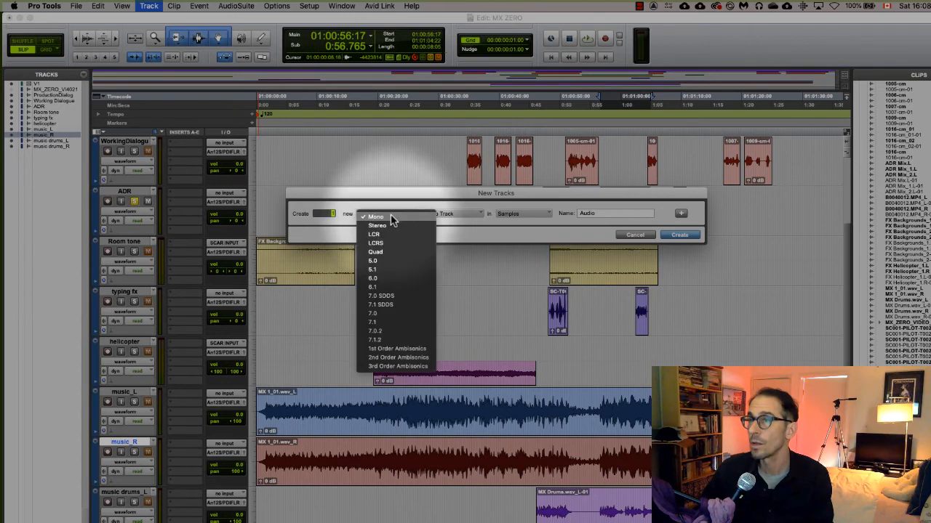
left_click(394, 227)
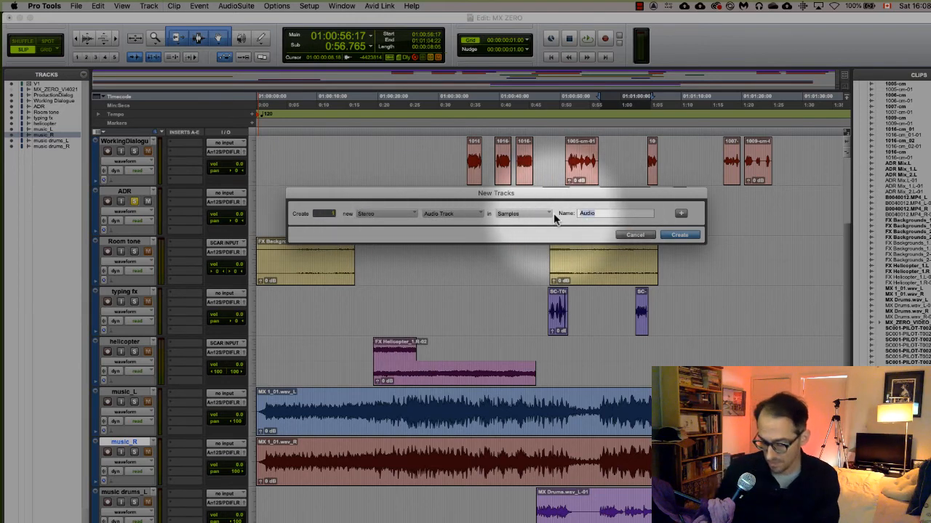
type("music")
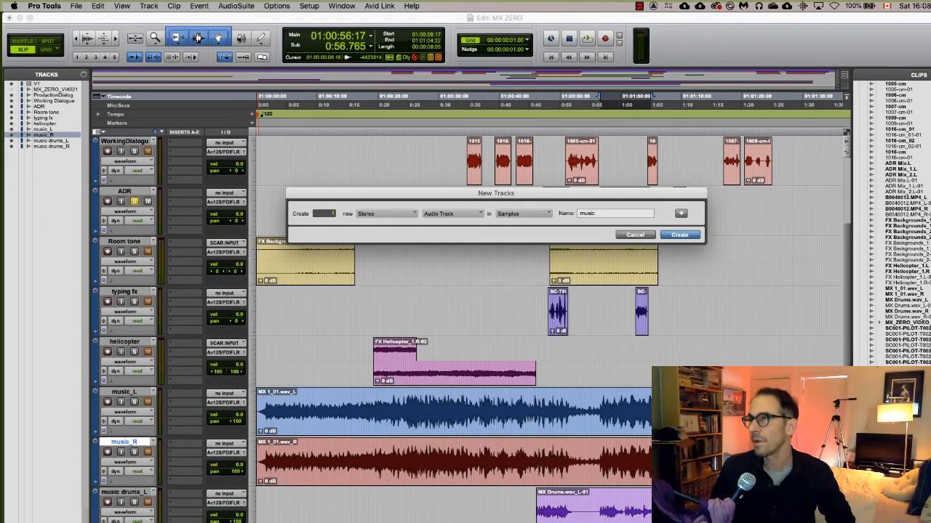
key("Return")
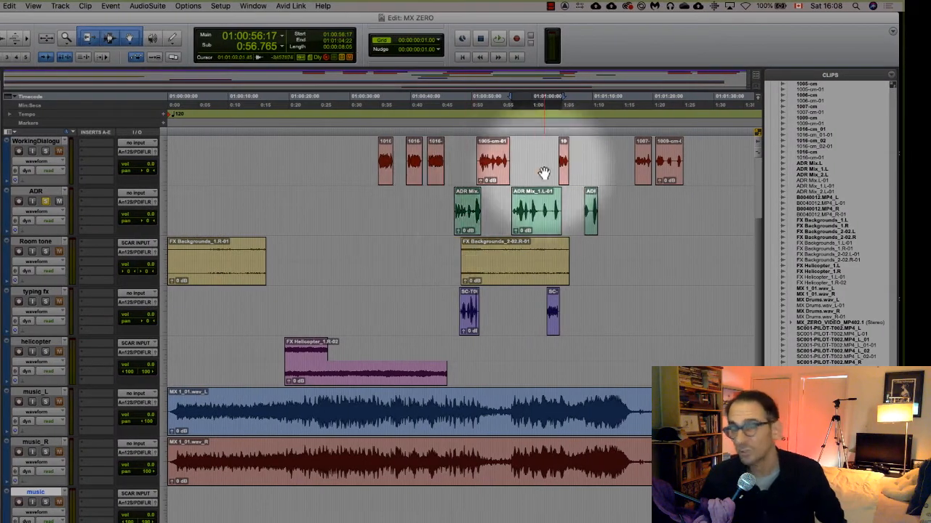
Move the MX 1_01 clips from music_L and music_R together onto the stereo music track
left_click(194, 425)
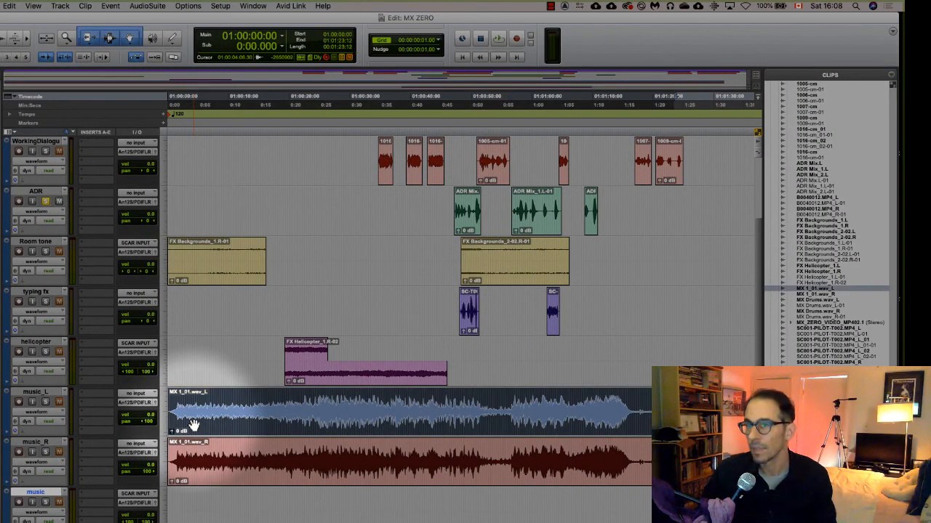
left_click(231, 473, "shift")
left_click_drag(247, 433, 249, 522)
Delete the emptied music_L and music_R tracks together
scroll(273, 443, "down", 3)
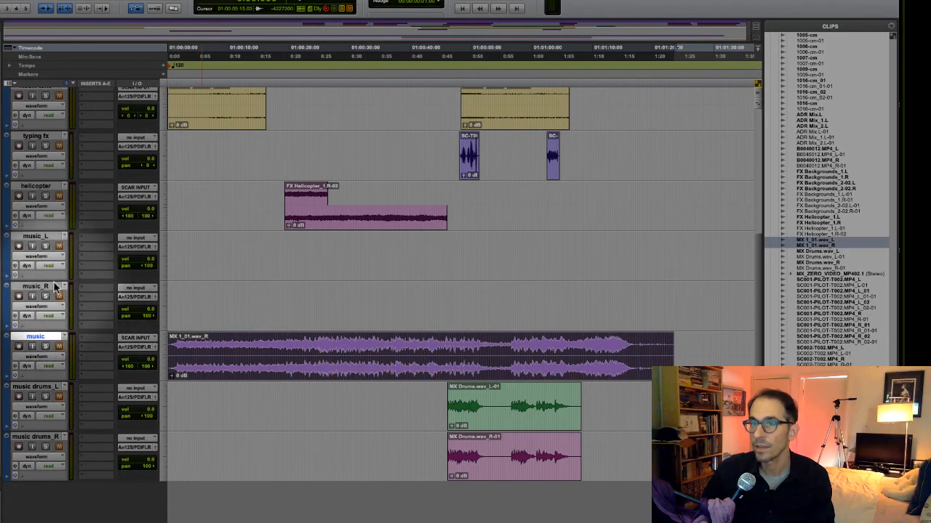
right_click(48, 237)
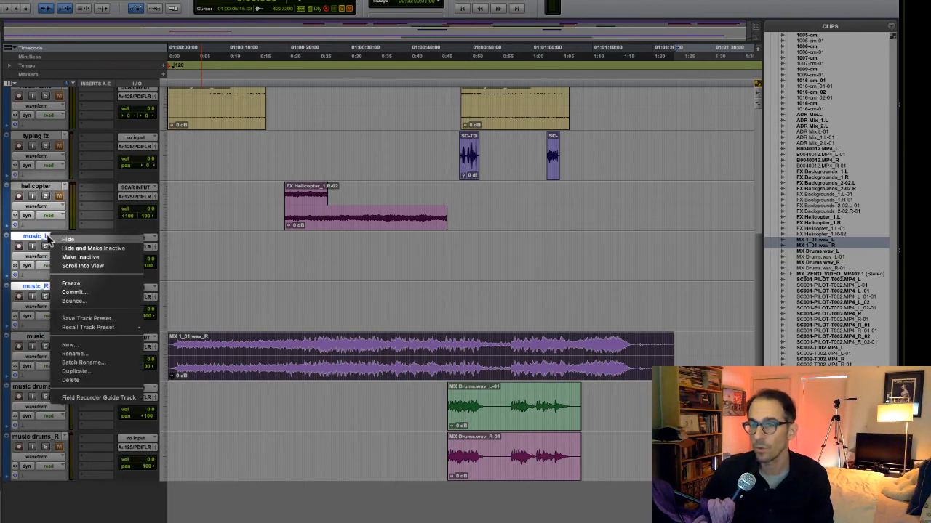
left_click(90, 379)
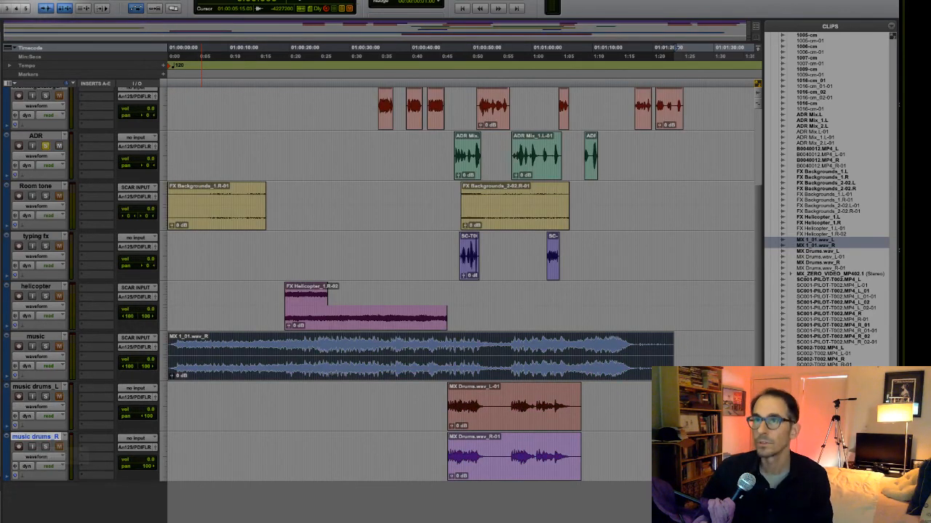
Create one stereo audio track named music drums directly below music drums_R
right_click(38, 444)
left_click(82, 1)
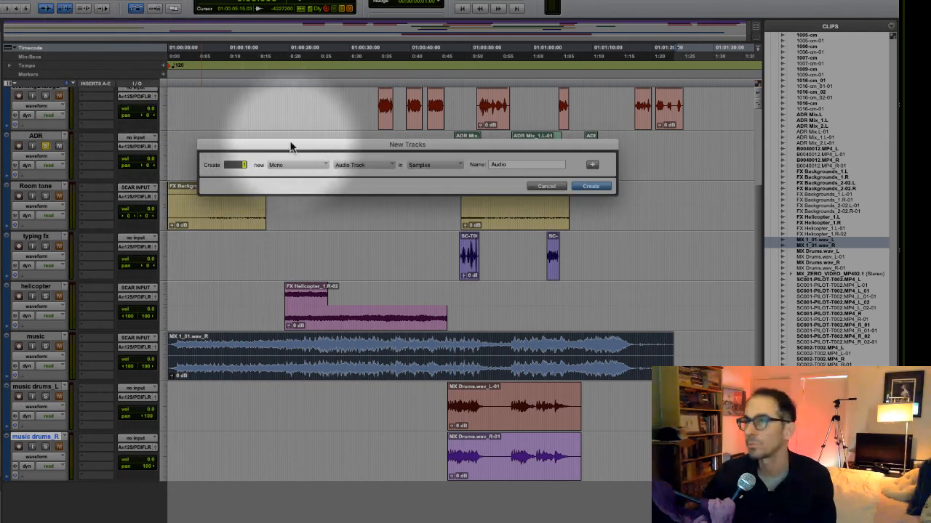
left_click(297, 166)
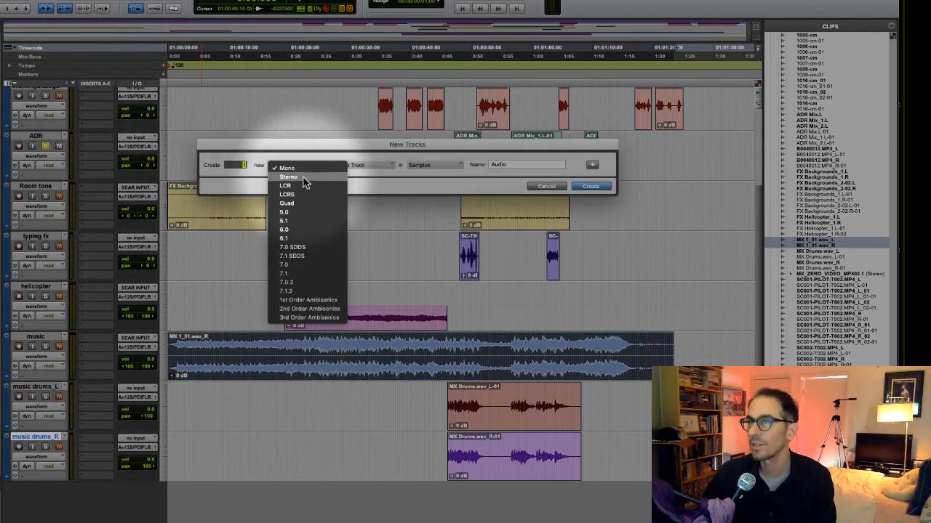
left_click(304, 178)
left_click_drag(513, 164, 474, 167)
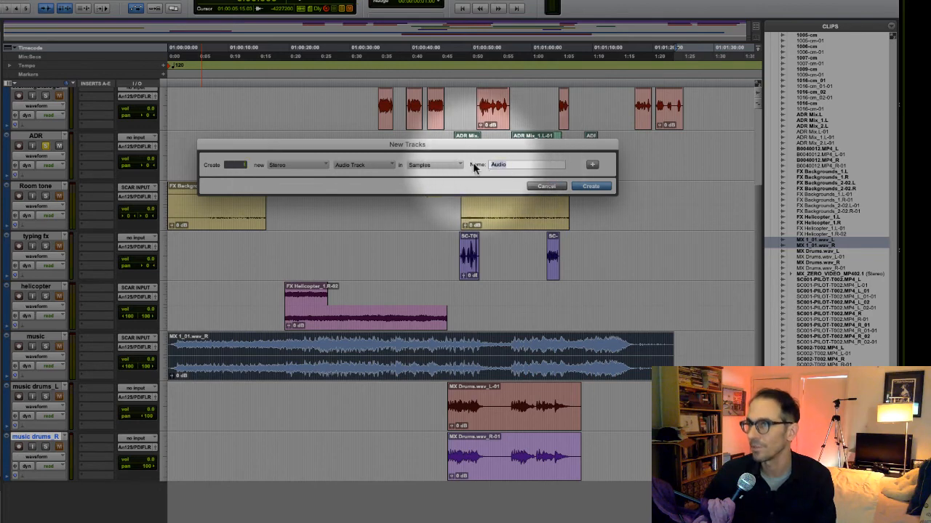
type("drums")
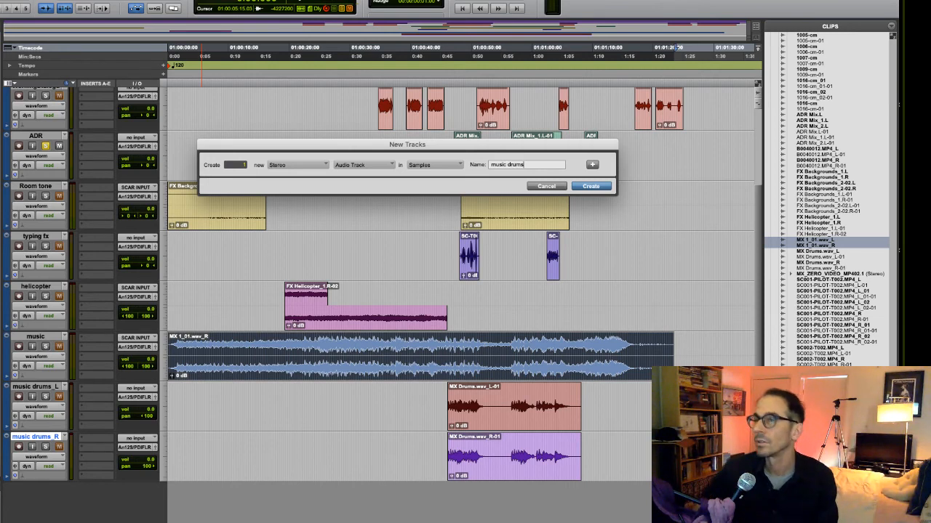
key("Return")
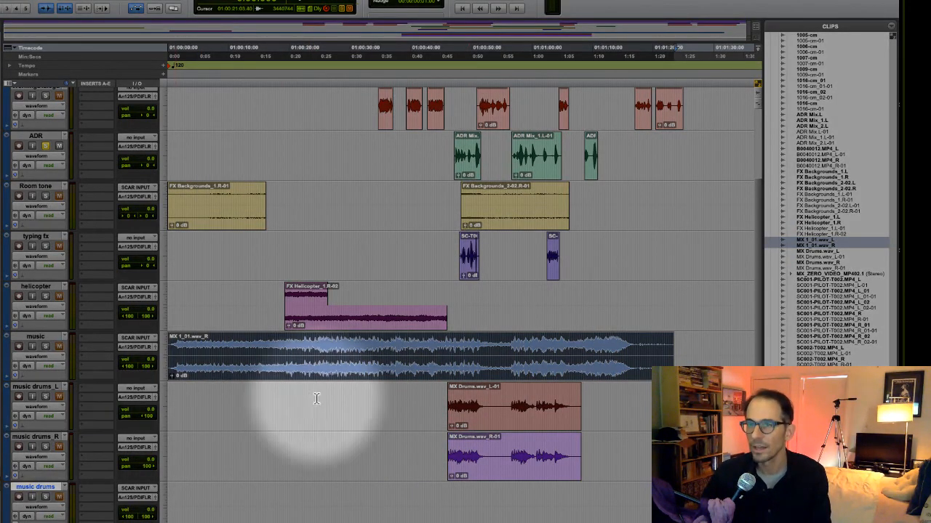
Move the MX Drums clips from music drums_L and music drums_R together onto the stereo music drums track
left_click(507, 426)
left_click(507, 478, "shift")
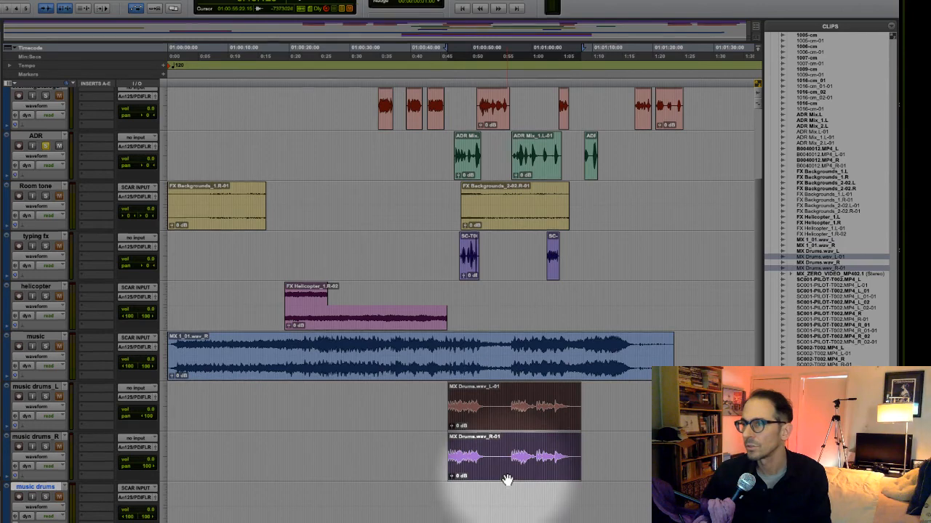
left_click_drag(508, 480, 500, 504)
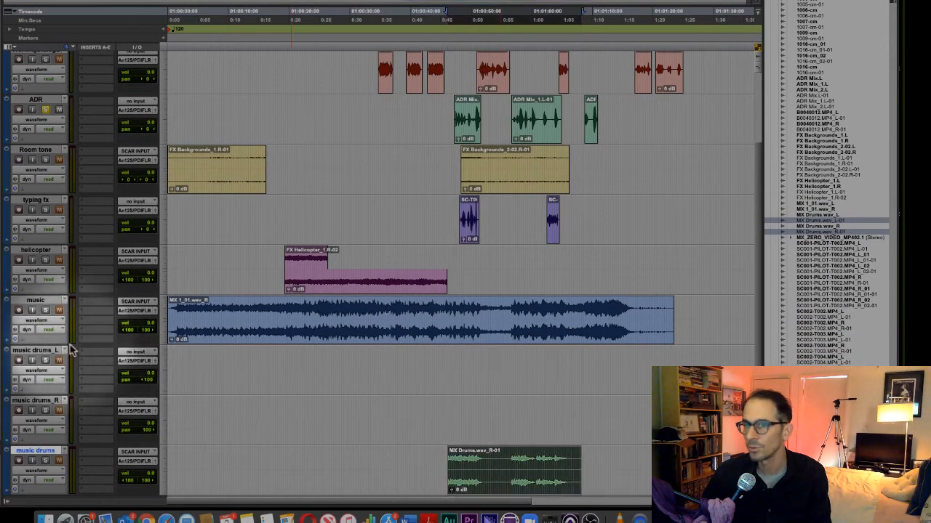
Delete the emptied music drums_L and music drums_R tracks together
left_click(35, 351)
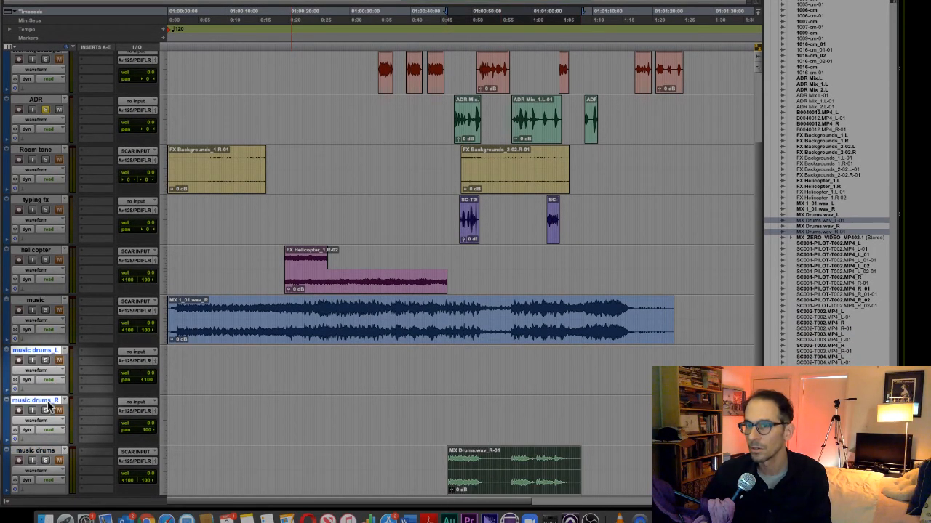
right_click(49, 405)
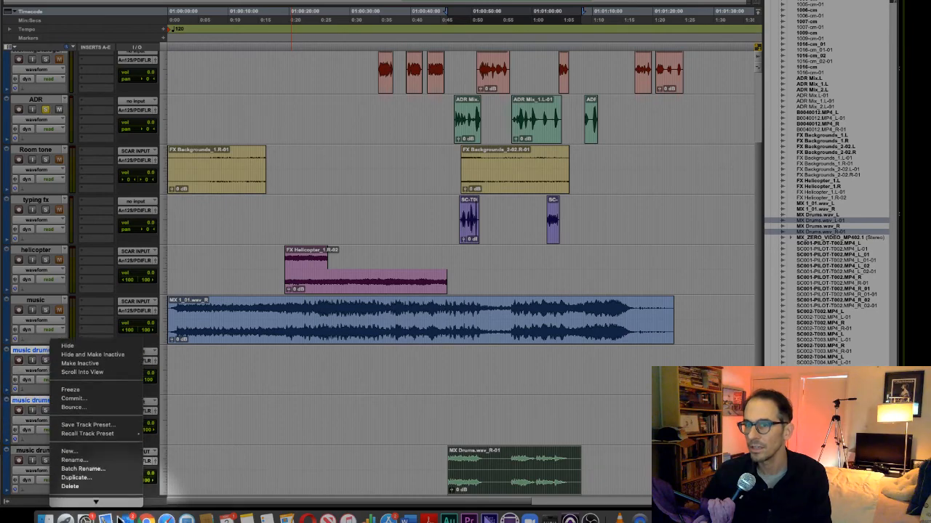
left_click(119, 486)
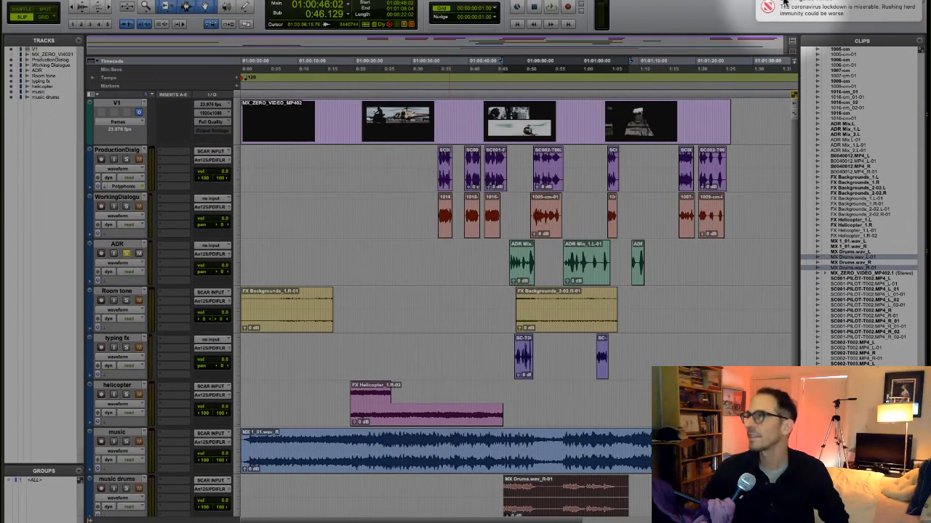
Look over the consolidated session tracks from V1 down to music drums
scroll(578, 237, "down", 2)
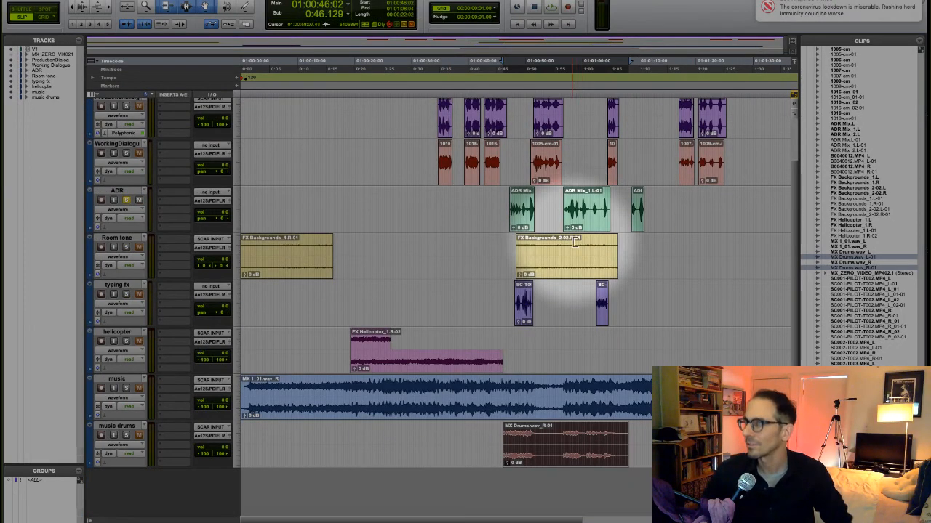
scroll(560, 240, "up", 2)
scroll(559, 259, "down", 2)
scroll(558, 262, "up", 2)
scroll(559, 256, "down", 2)
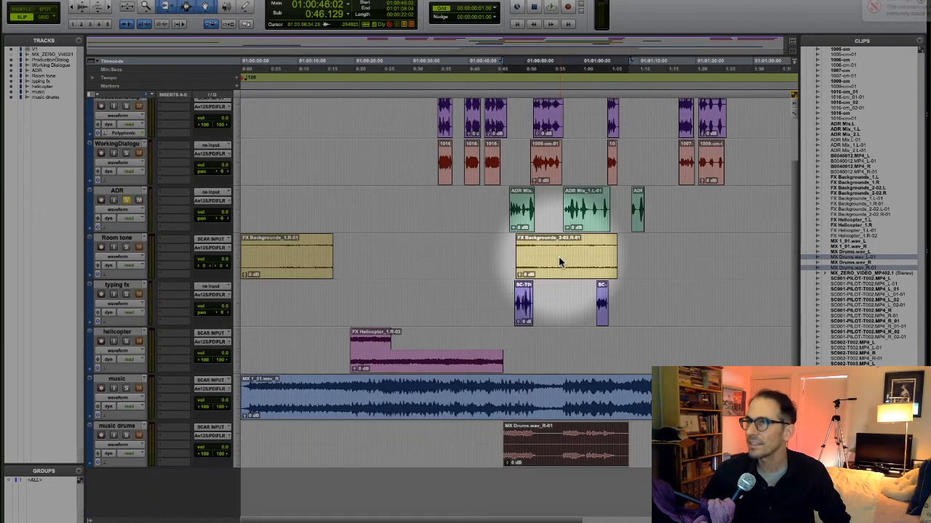
scroll(557, 260, "up", 2)
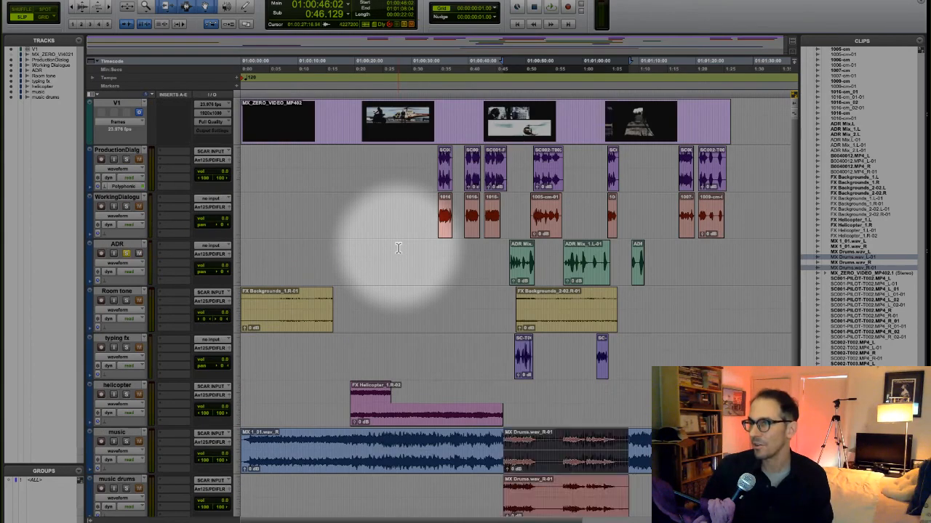
scroll(397, 248, "down", 2)
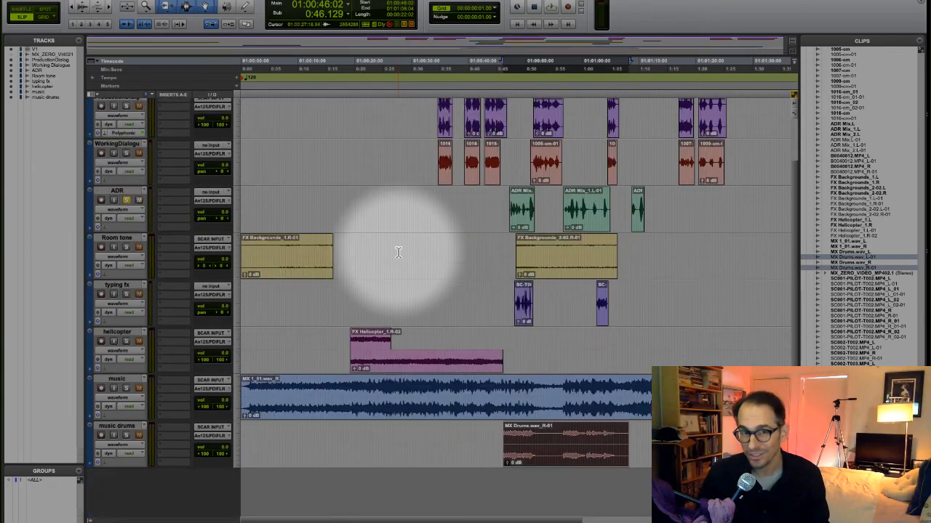
scroll(396, 248, "up", 2)
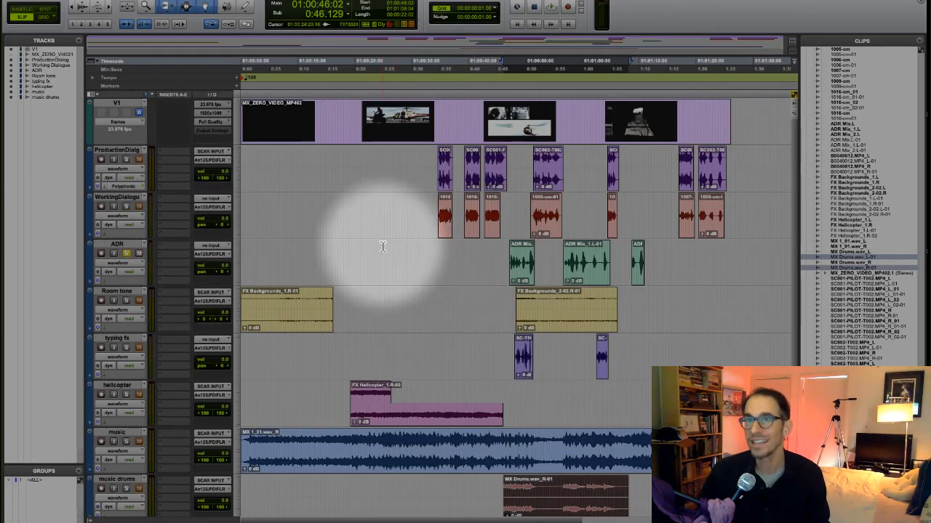
left_click(380, 246)
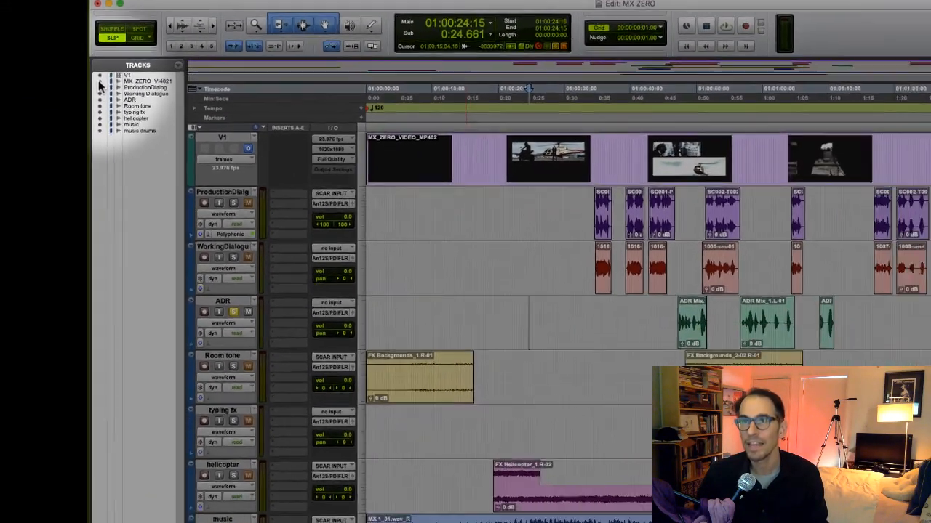
Show the hidden MX_ZERO_VI4021 track and hide it again
left_click(100, 82)
left_click(100, 82)
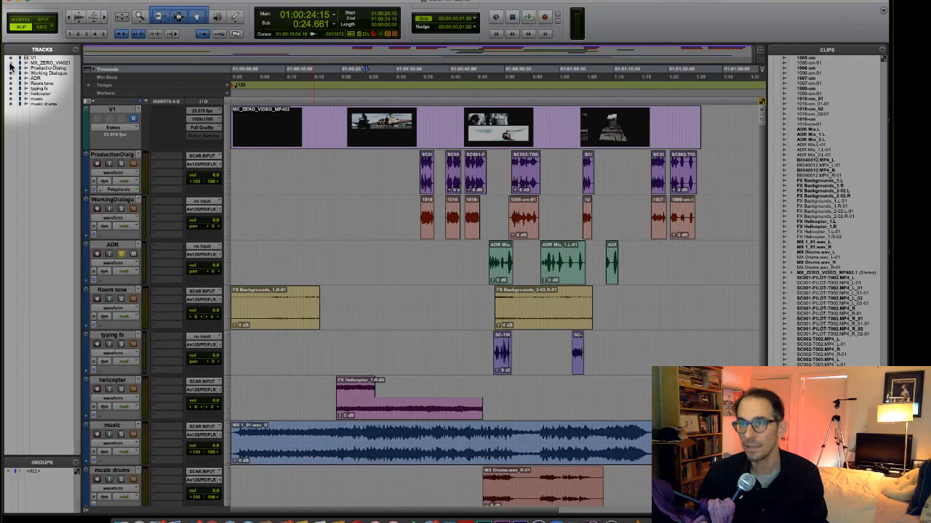
left_click(11, 65)
left_click(11, 65)
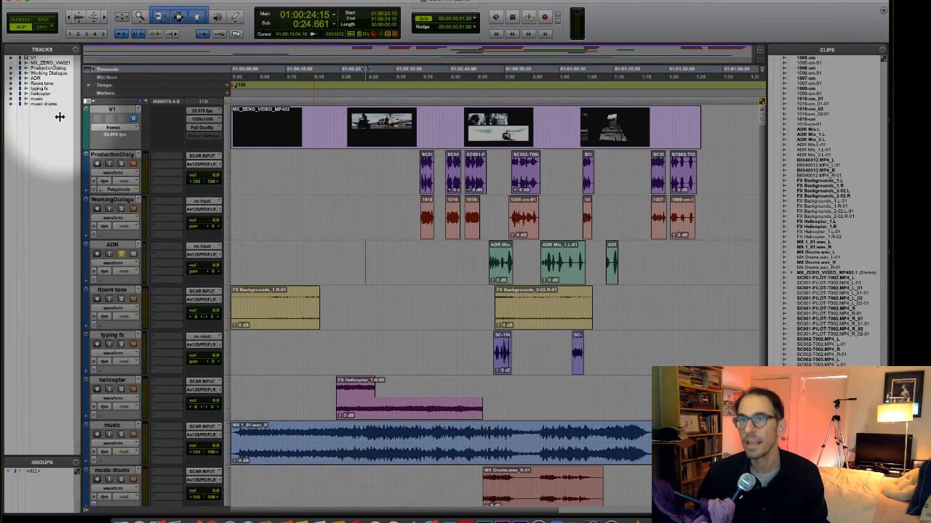
Turn off solo on the ADR track and save the session
left_click(121, 255)
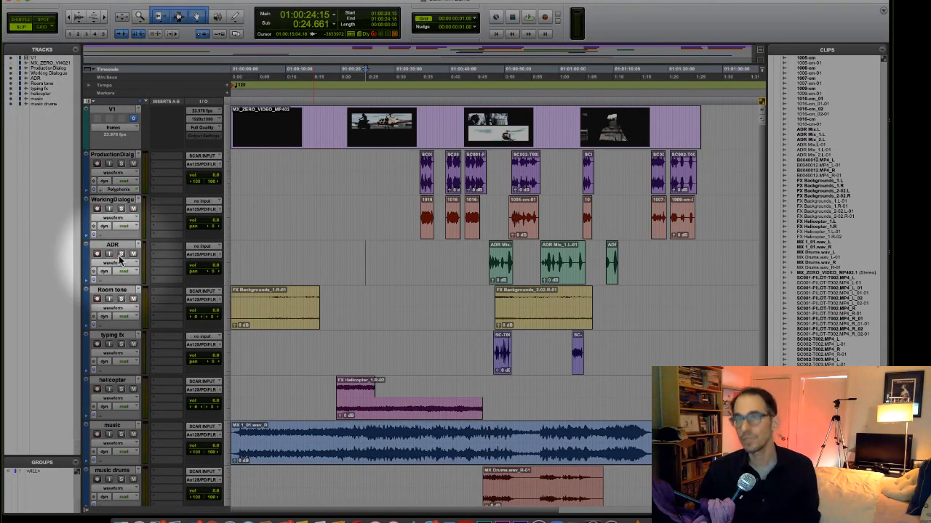
left_click(69, 0)
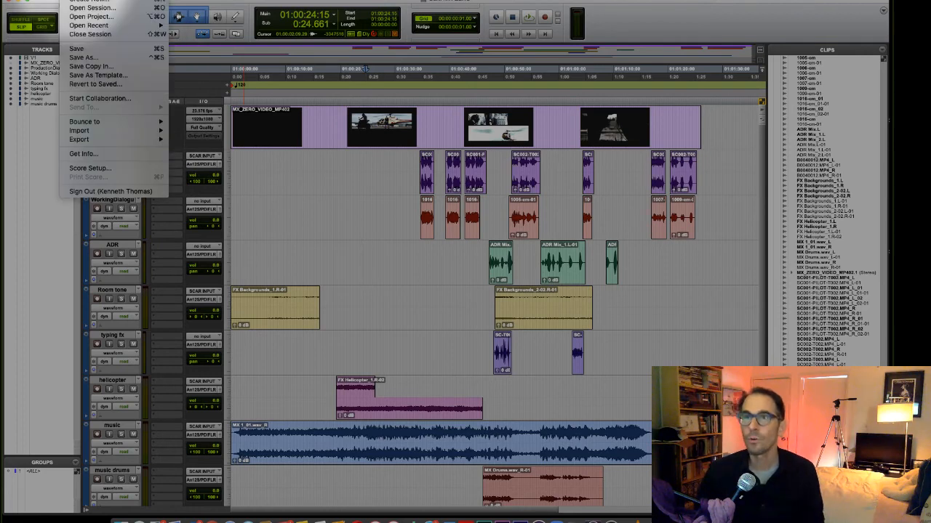
left_click(86, 49)
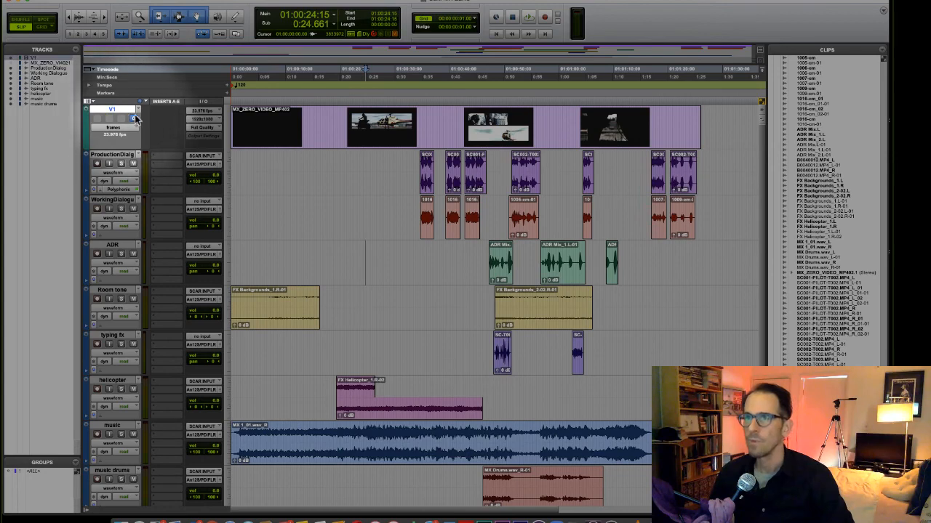
Open the color palette for the V1 video track and set the track's color to bright blue
left_click(280, 140)
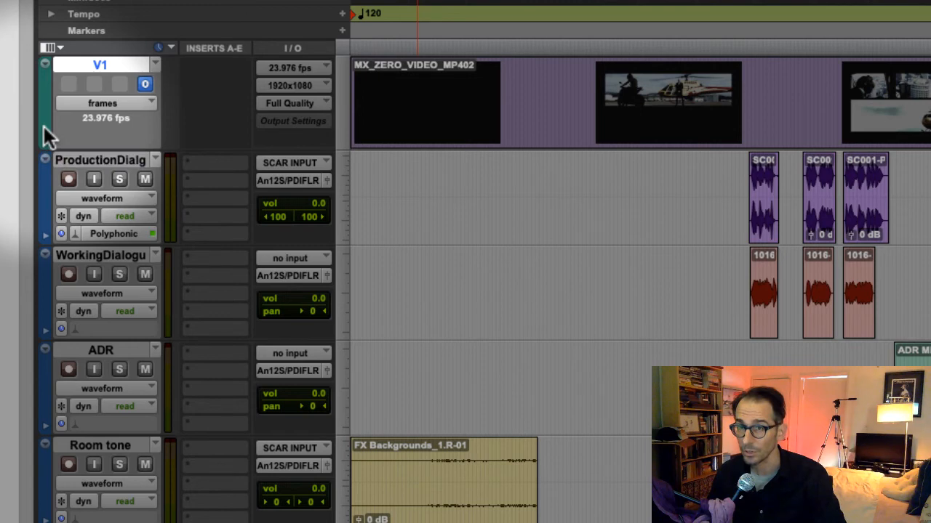
left_click_drag(930, 366, 444, 177)
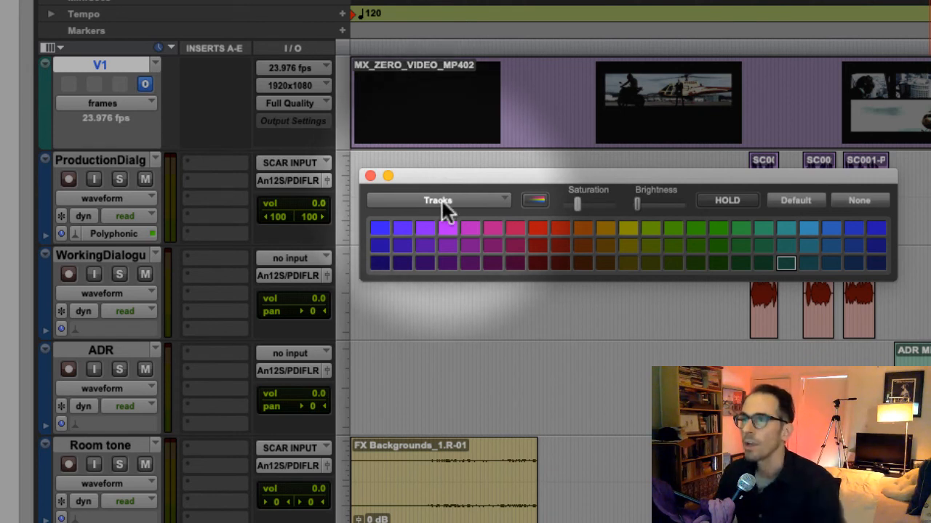
left_click(442, 200)
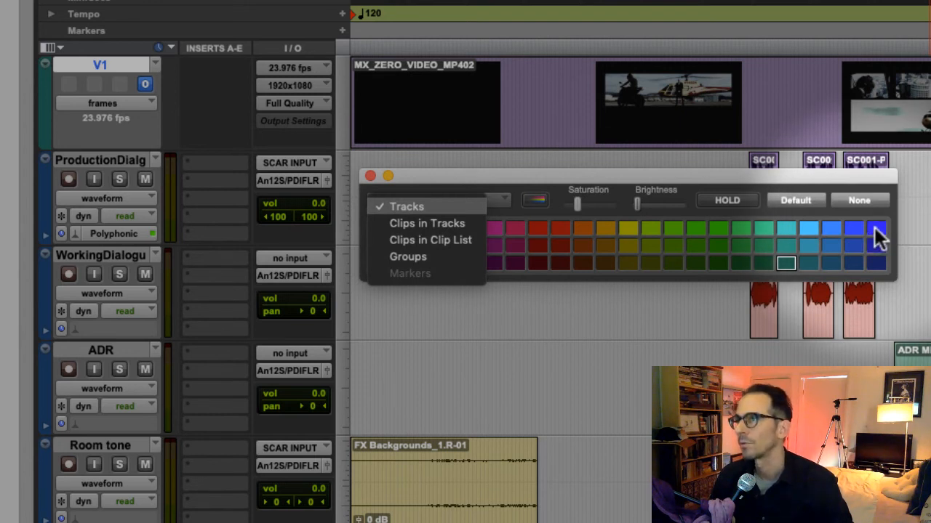
left_click(874, 228)
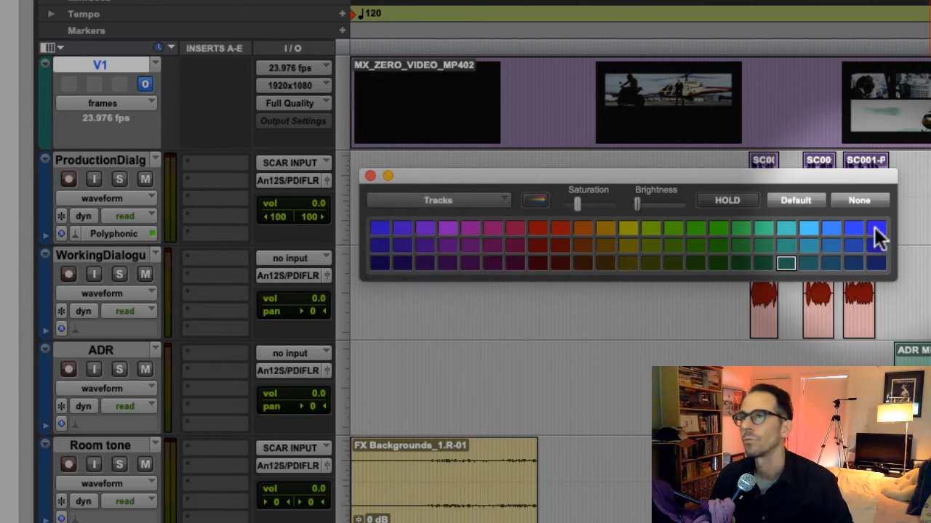
left_click(874, 228)
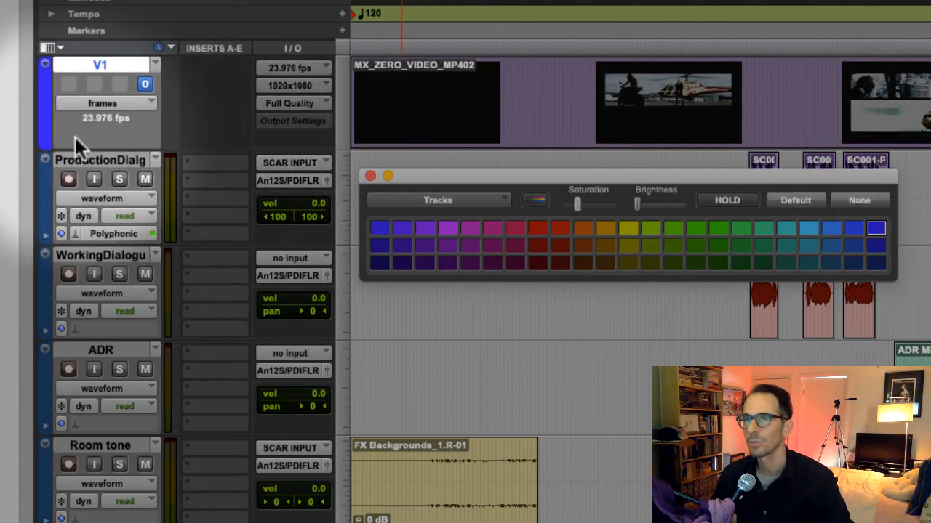
Switch the color palette to Clips in Tracks and color the V1 video clip the same bright blue
left_click(476, 203)
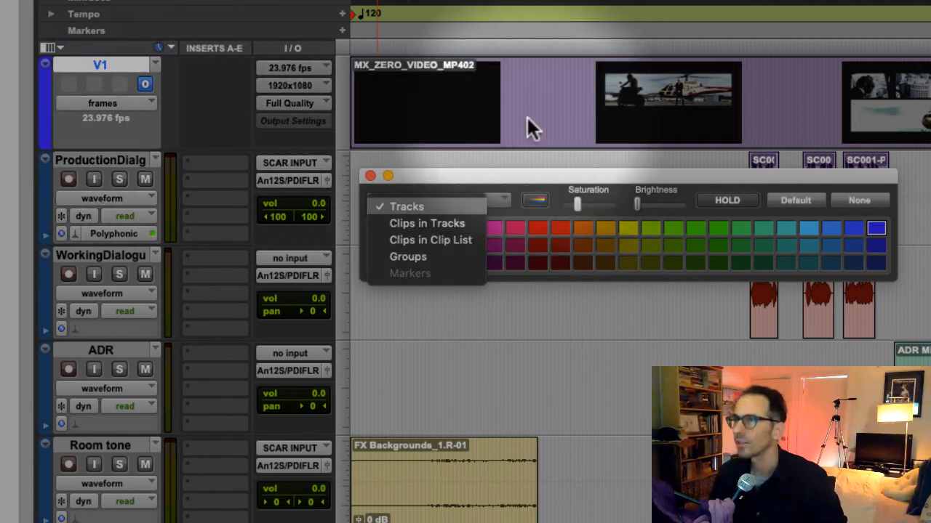
left_click(455, 225)
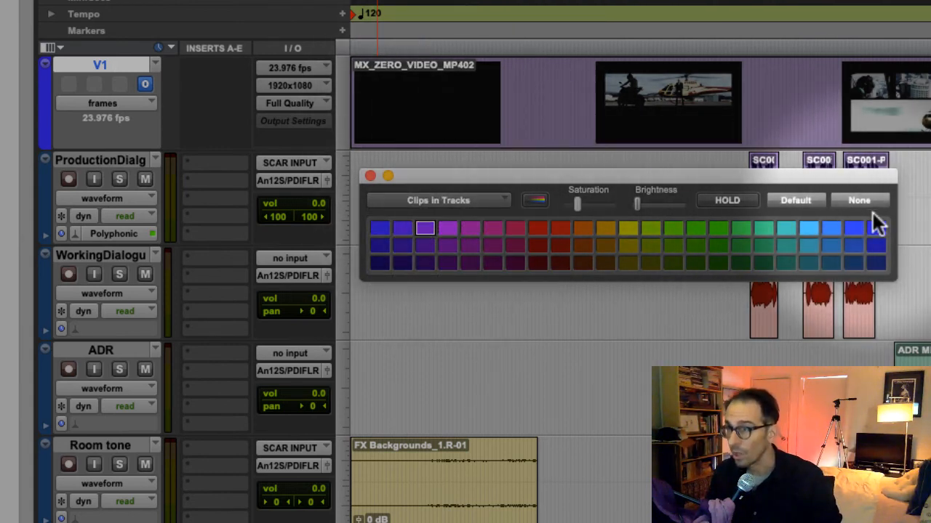
left_click(515, 330)
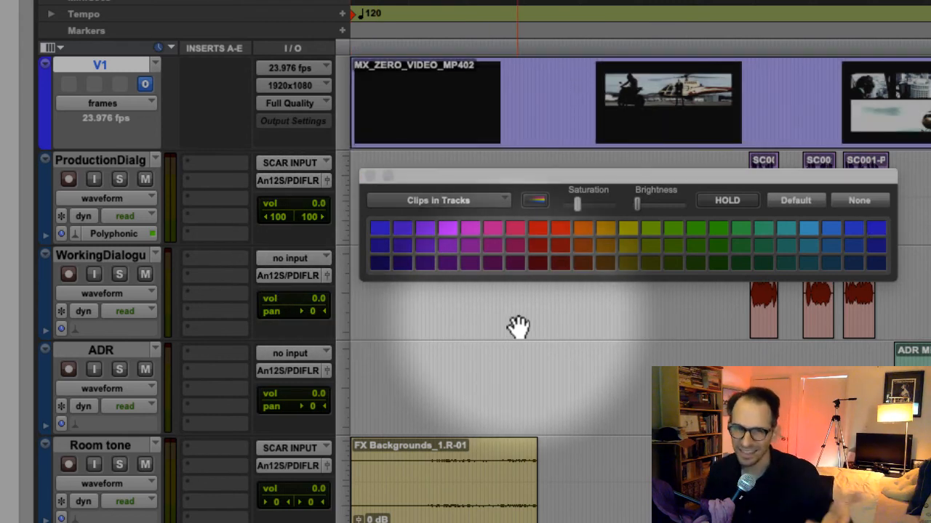
Select the ProductionDialog, Working Dialogue and ADR tracks with all their clips, and color the three tracks light blue
left_click_drag(551, 181, 662, 461)
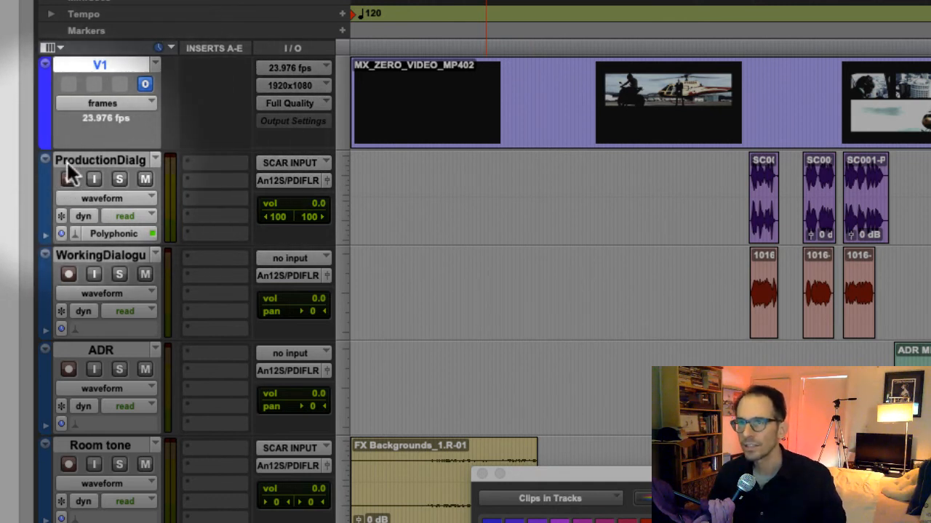
left_click(69, 160)
left_click(113, 253, "shift")
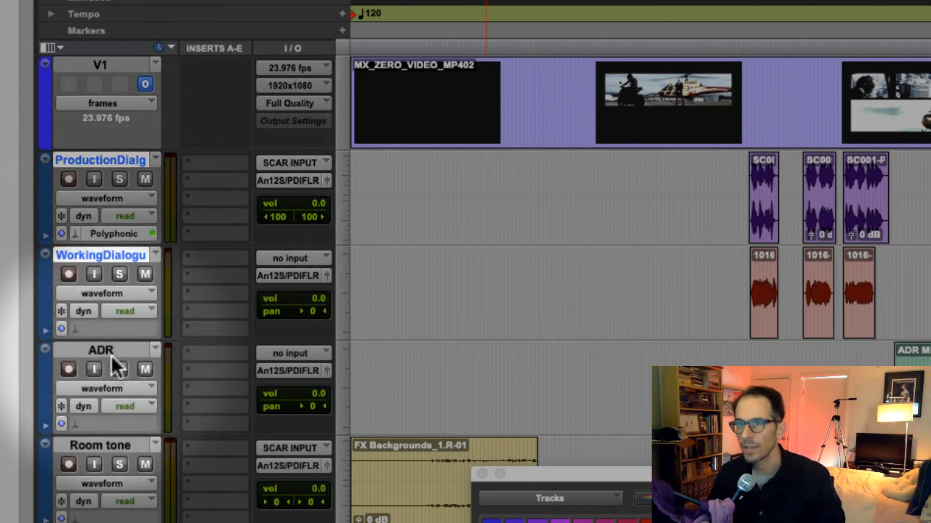
left_click(102, 350, "shift")
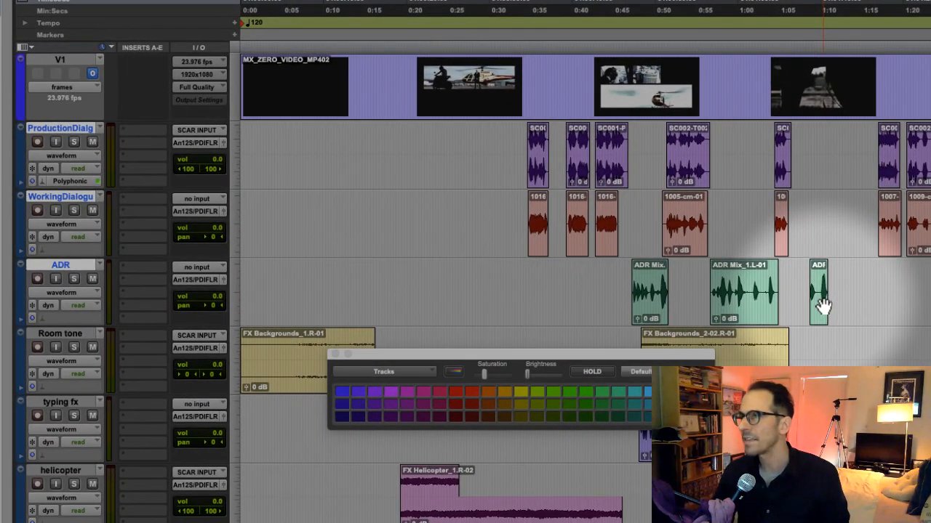
left_click(893, 324)
key("super+a")
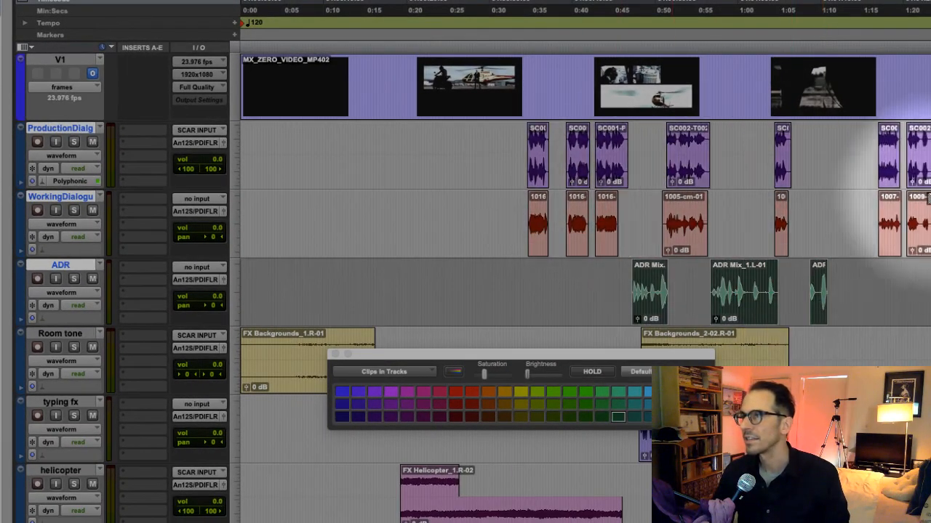
left_click(919, 240)
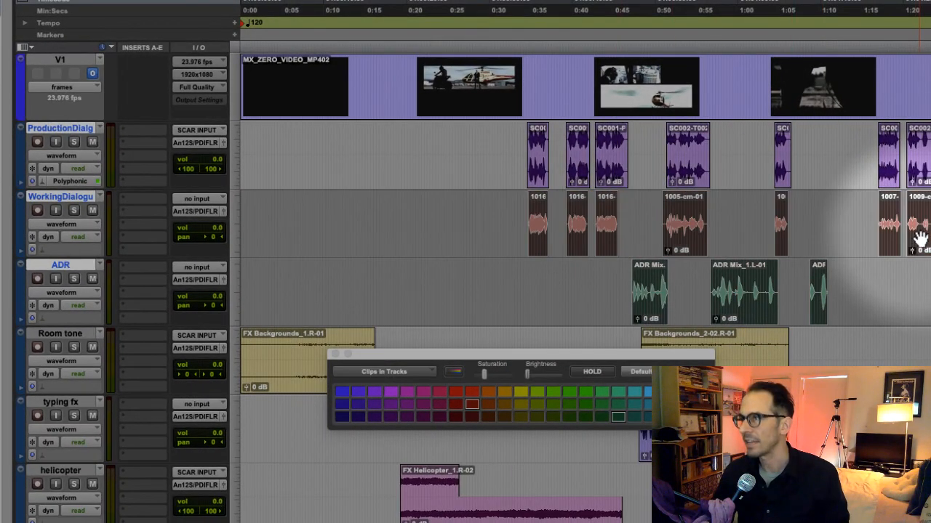
left_click(921, 172)
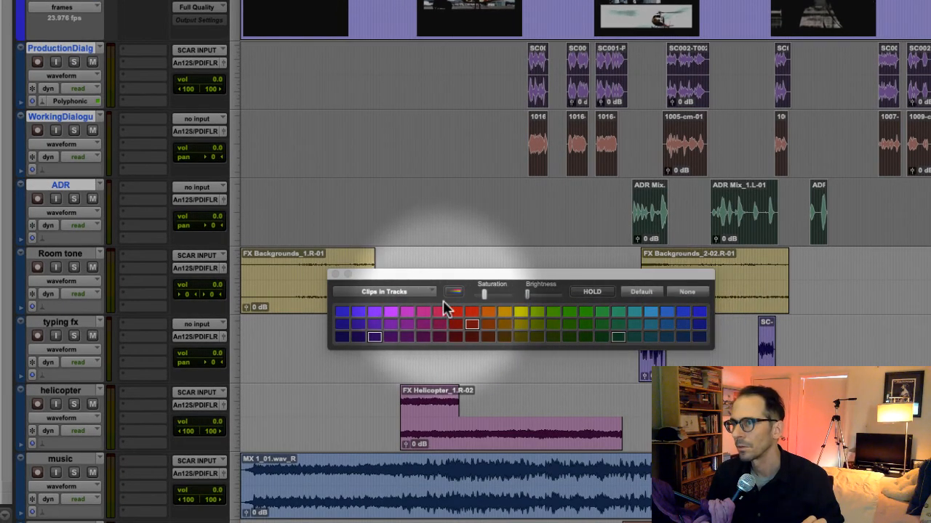
left_click(411, 288)
left_click(410, 278)
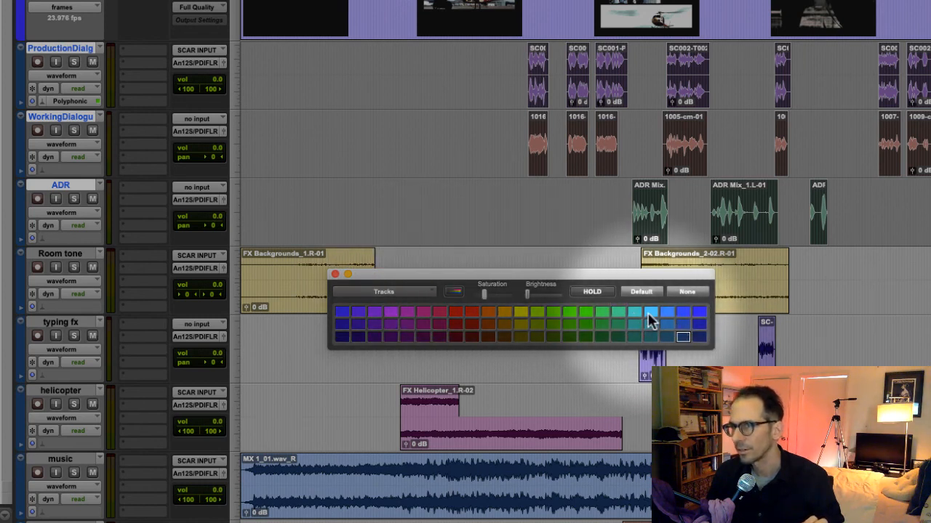
left_click(650, 314)
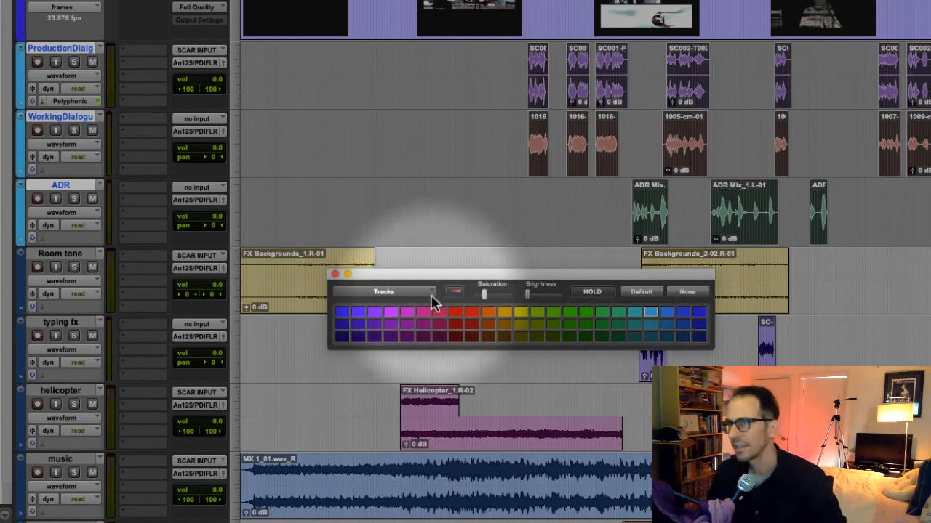
Color all selected dialogue and ADR clips the same light blue as their tracks, using Clips in Tracks
left_click(420, 292)
left_click(399, 308)
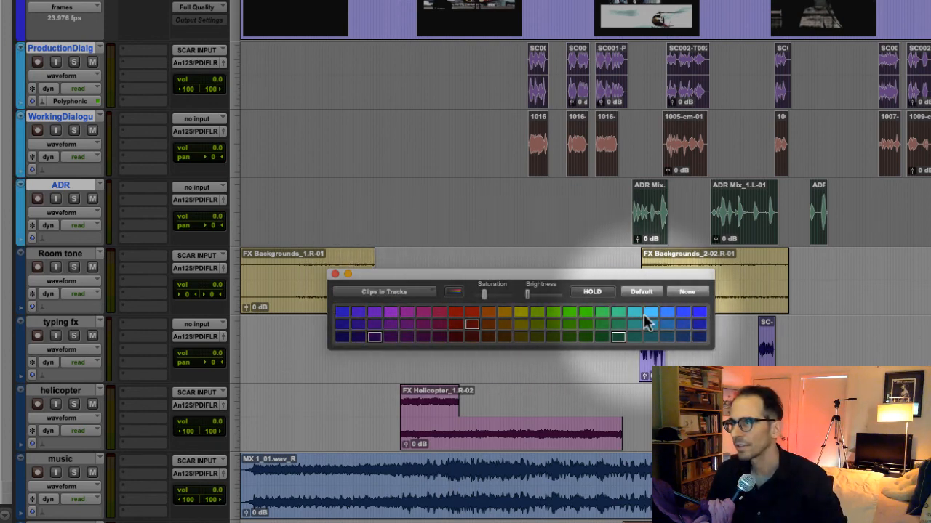
left_click(652, 318)
left_click(850, 300)
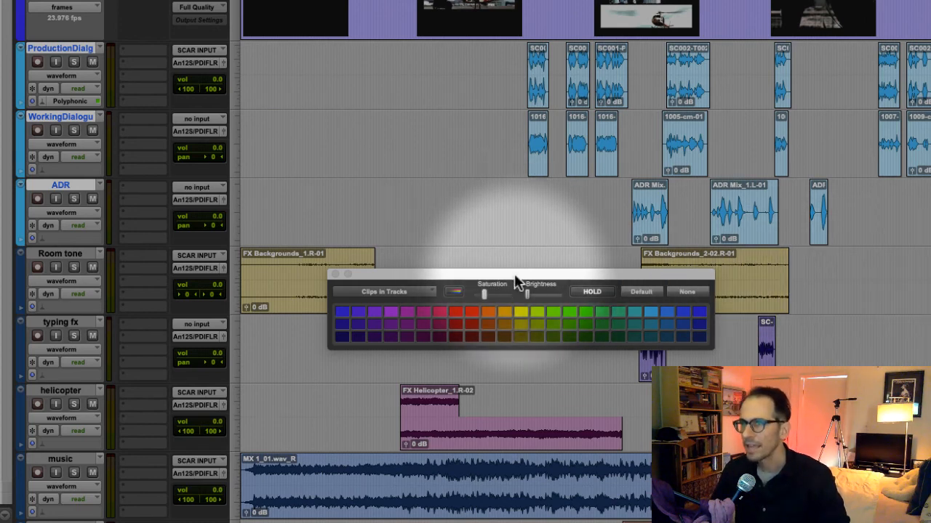
Select the Room tone track with all its clips and color the clips bright yellow using Clips in Tracks
left_click_drag(514, 274, 801, 391)
scroll(108, 289, "down", 3)
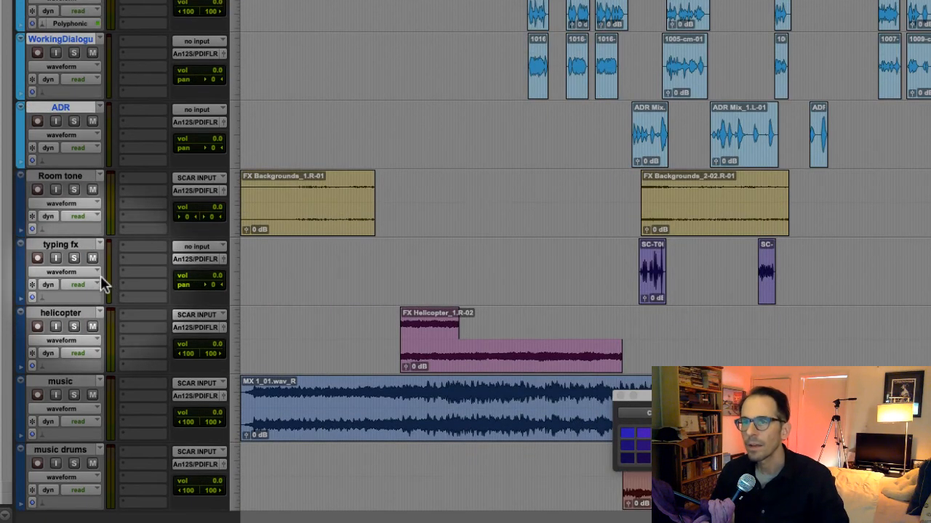
left_click(20, 216)
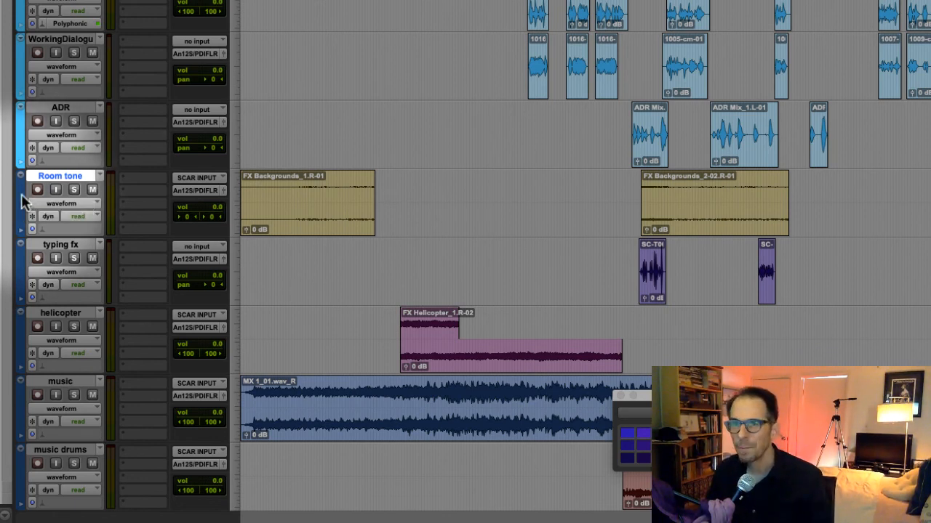
left_click(698, 203)
key("super+a")
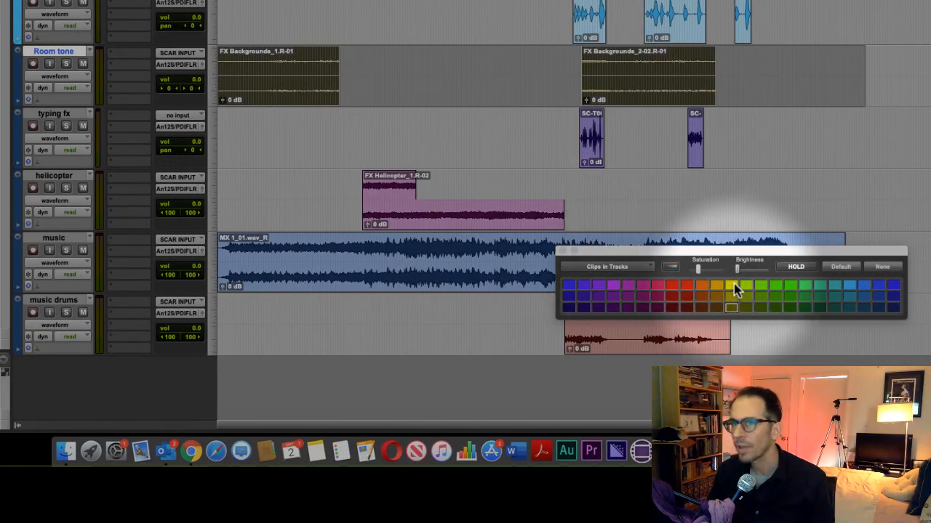
left_click(733, 287)
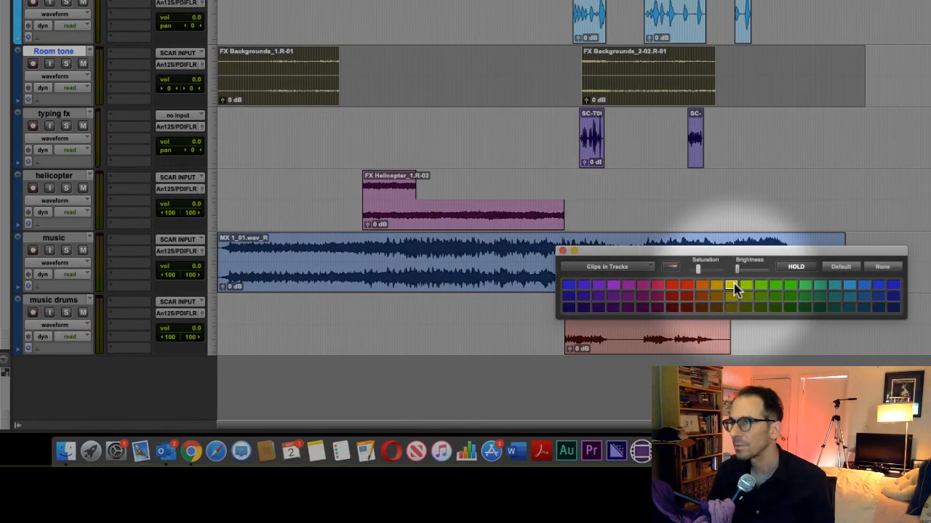
Switch the color palette to Tracks, color the Room tone track the same yellow, and deselect its clips
left_click(635, 266)
left_click(632, 257)
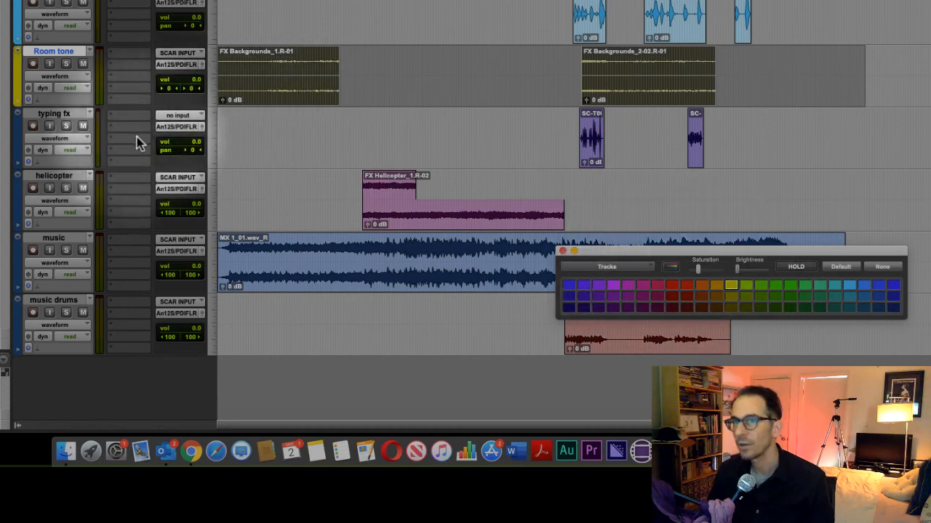
left_click(328, 148)
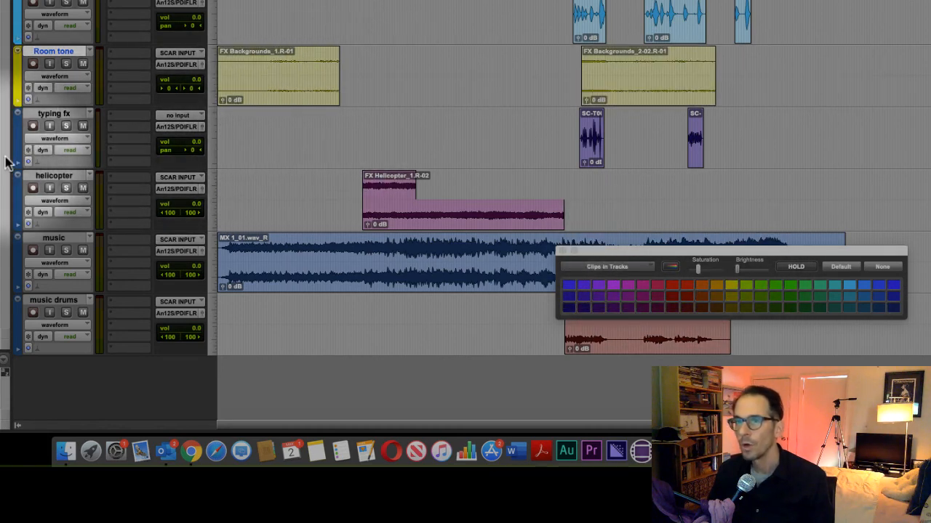
Select the typing fx and helicopter tracks together and color both tracks red
left_click(18, 152)
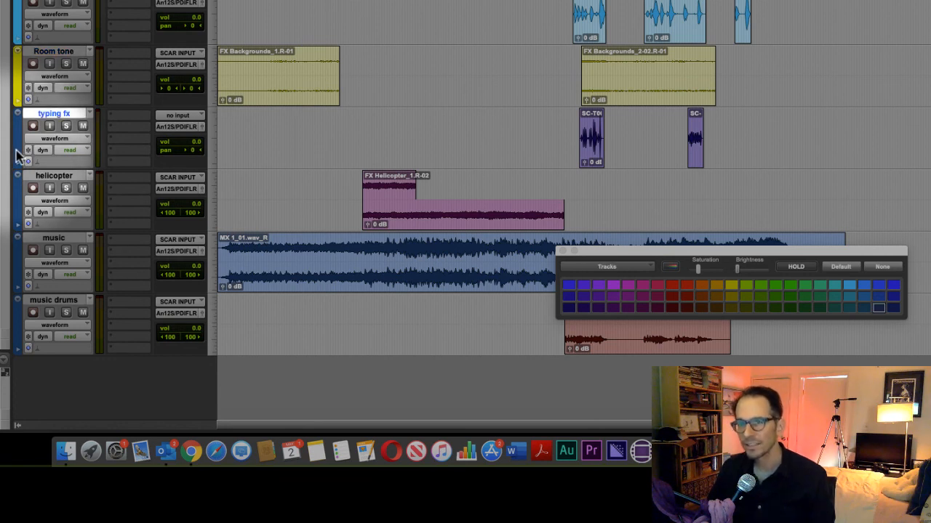
left_click(19, 195)
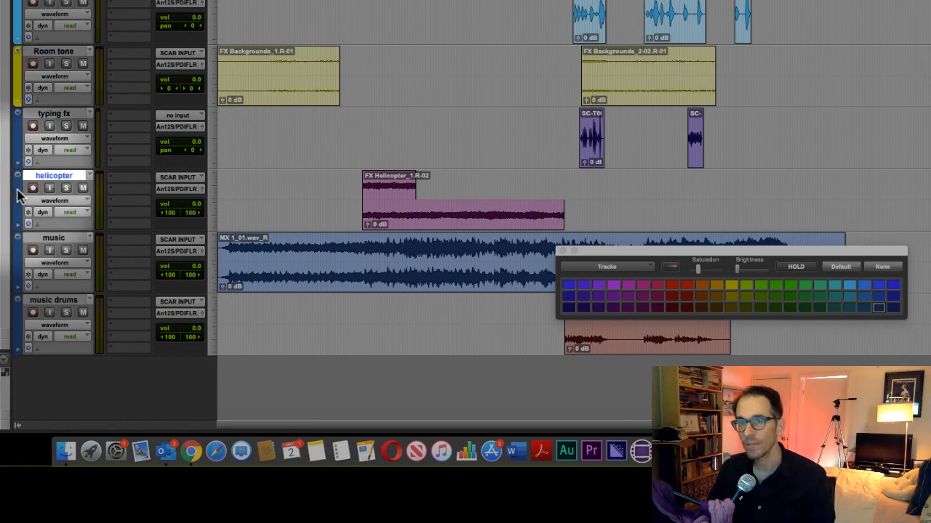
left_click(19, 149)
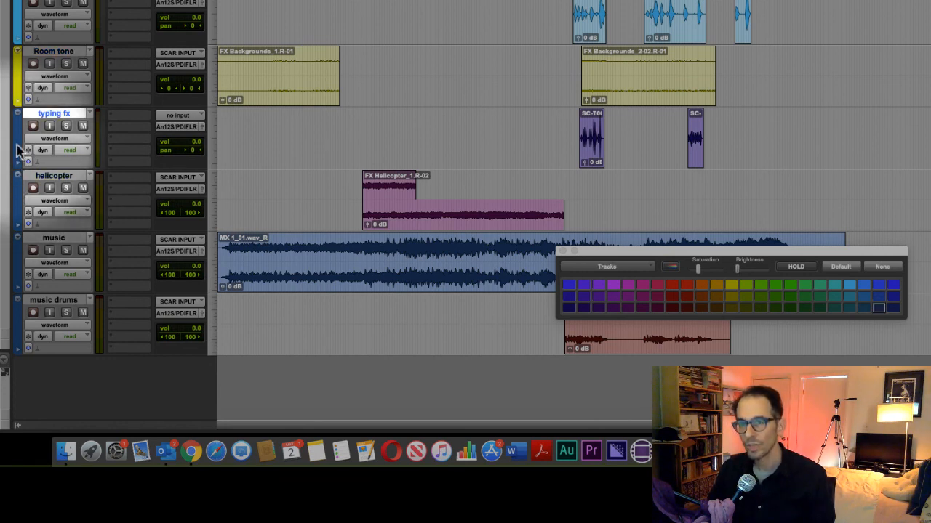
left_click(21, 195)
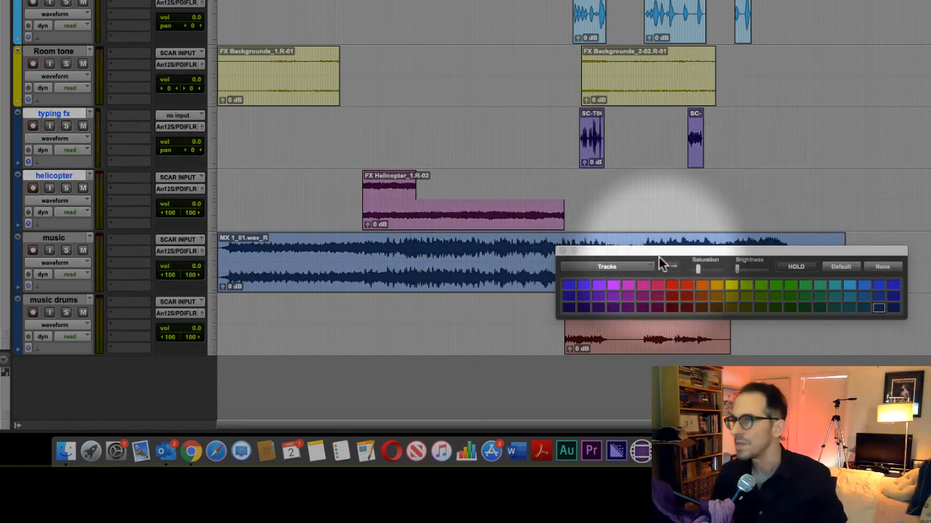
left_click(689, 287)
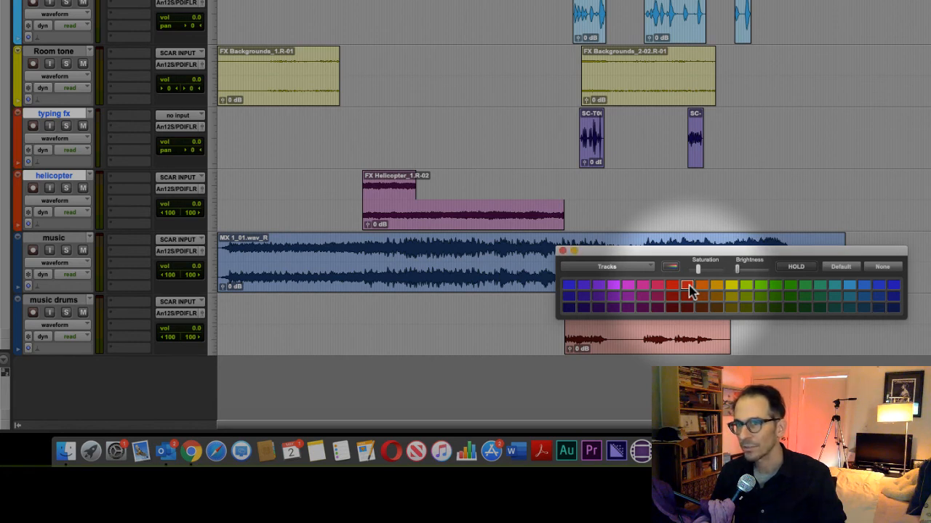
Switch the color palette to Clips in Tracks and color all typing fx and helicopter clips the same red as their tracks
left_click(647, 267)
left_click(637, 284)
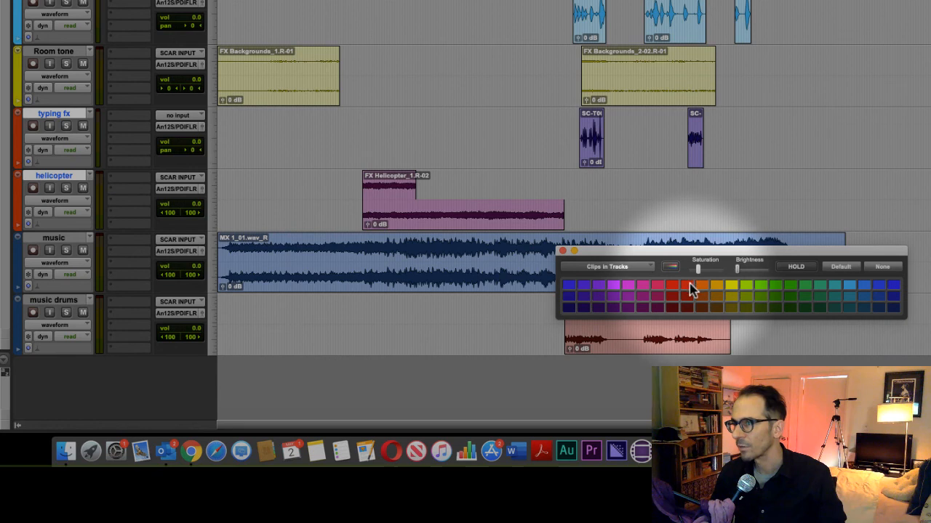
left_click(587, 156)
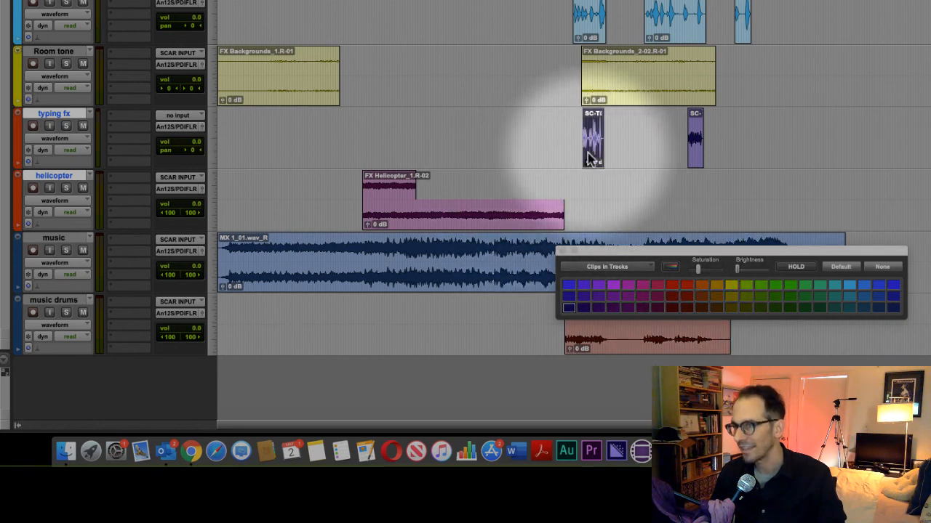
left_click(699, 166)
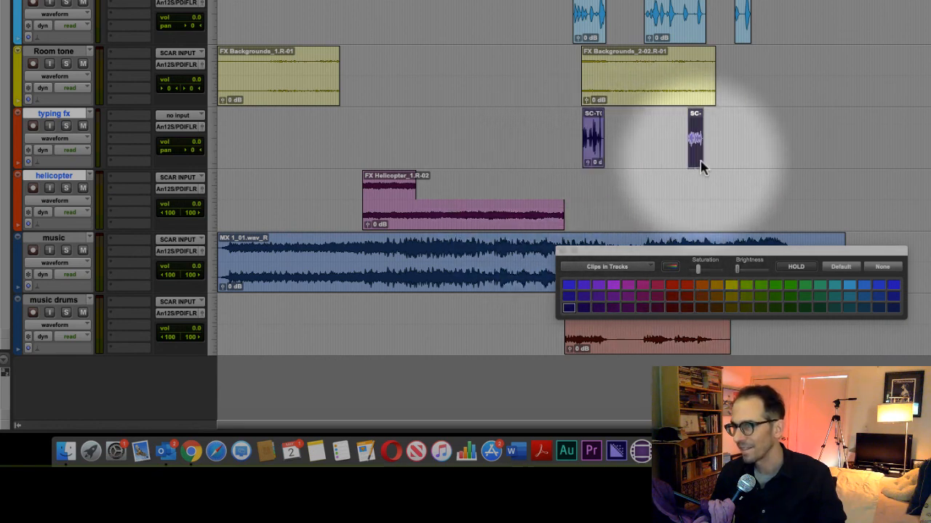
left_click(595, 153, "shift")
left_click(432, 209, "shift")
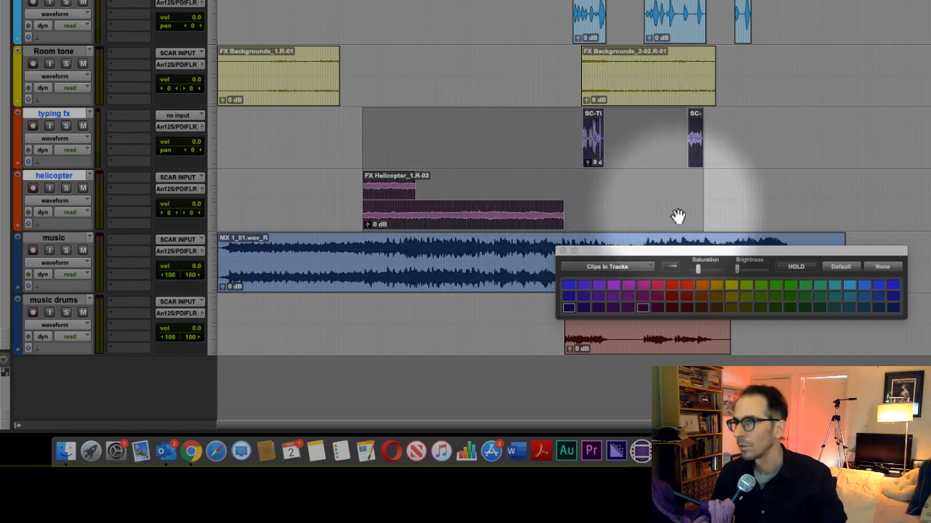
left_click(689, 286)
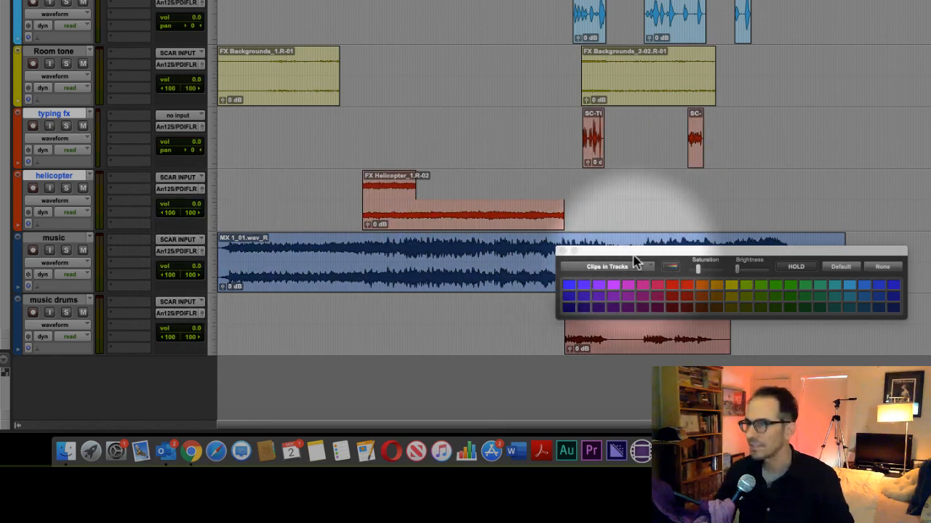
Select the music and music drums tracks with both their clips, and color the clips green using Clips in Tracks
left_click_drag(634, 261, 719, 138)
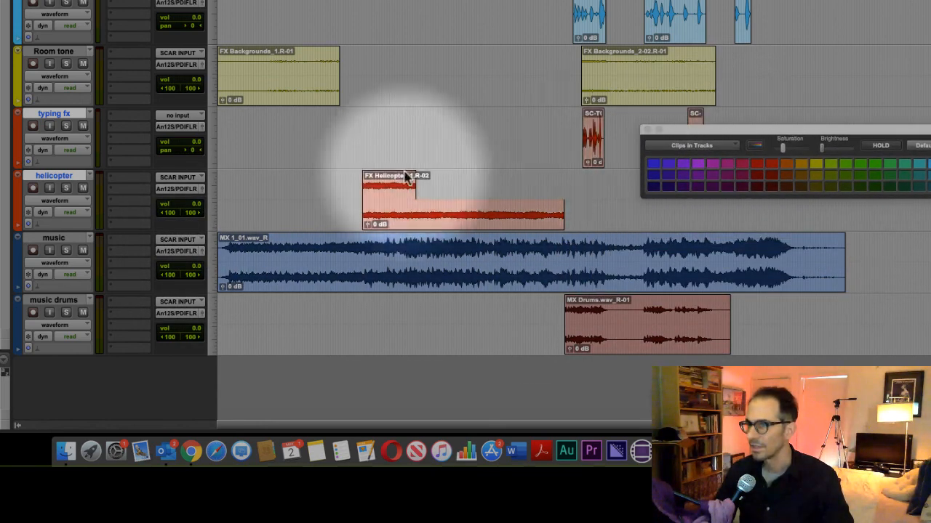
left_click(18, 272)
left_click(48, 302, "shift")
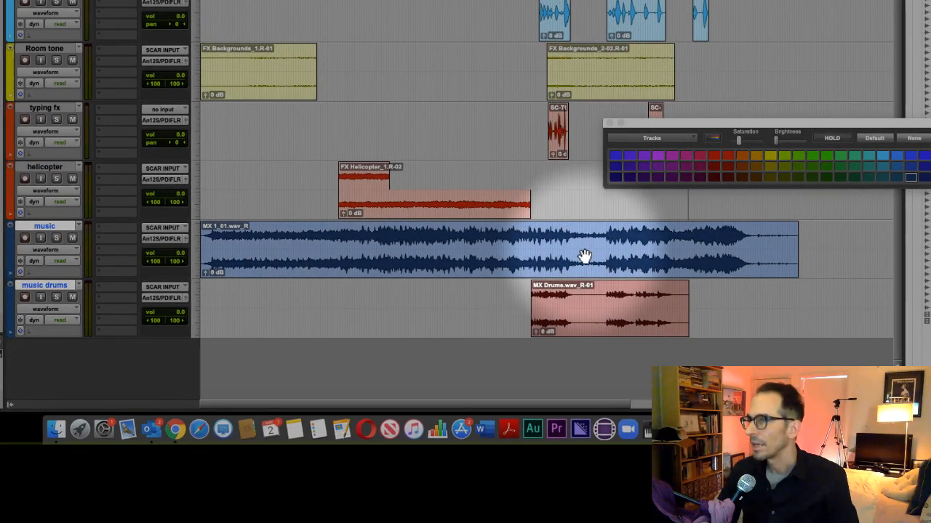
left_click(584, 257, "shift")
left_click(395, 321)
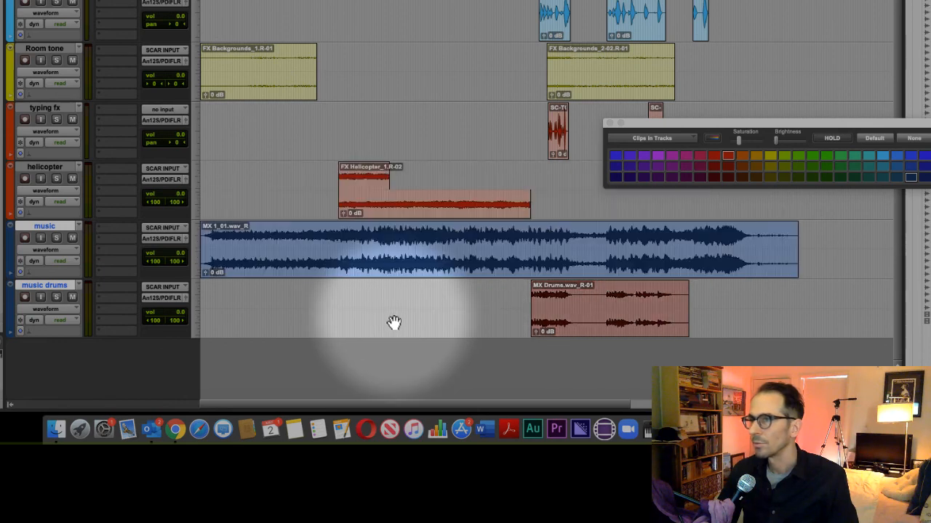
left_click(620, 333)
left_click(580, 264, "shift")
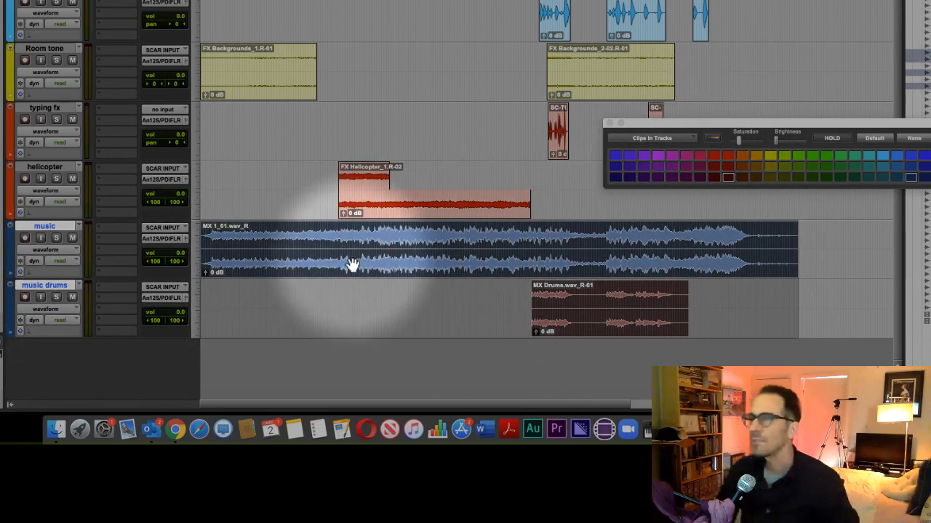
scroll(351, 268, "up", 2)
scroll(350, 270, "down", 2)
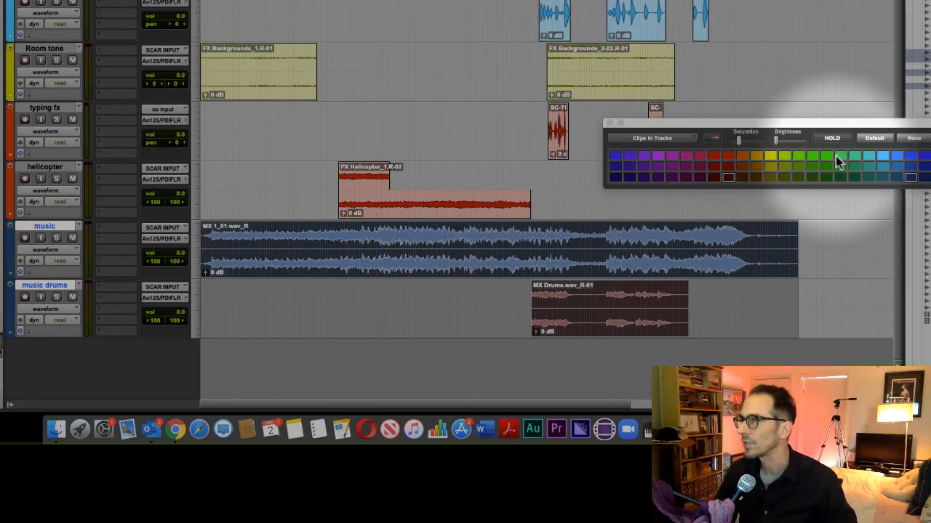
left_click(798, 157)
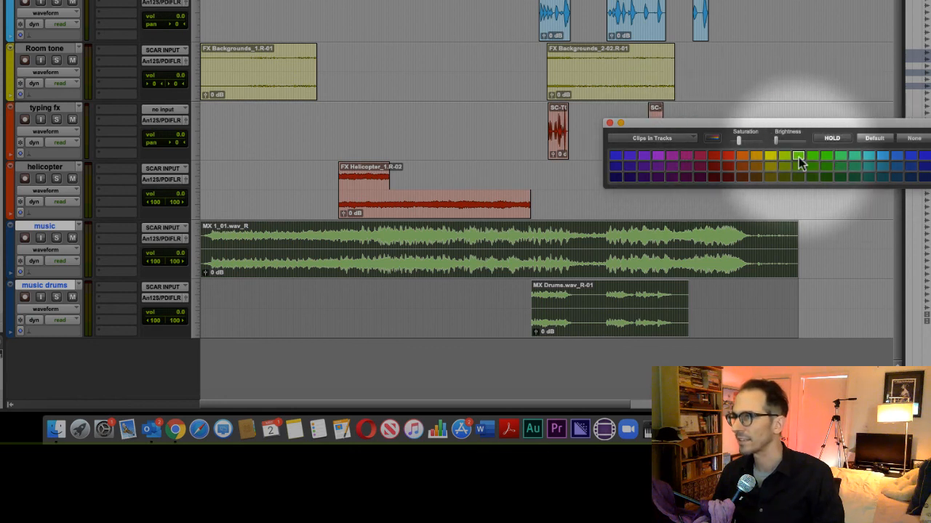
Switch the color palette to Tracks, color the music and music drums tracks the same green, and close the palette
left_click(670, 137)
left_click(663, 129)
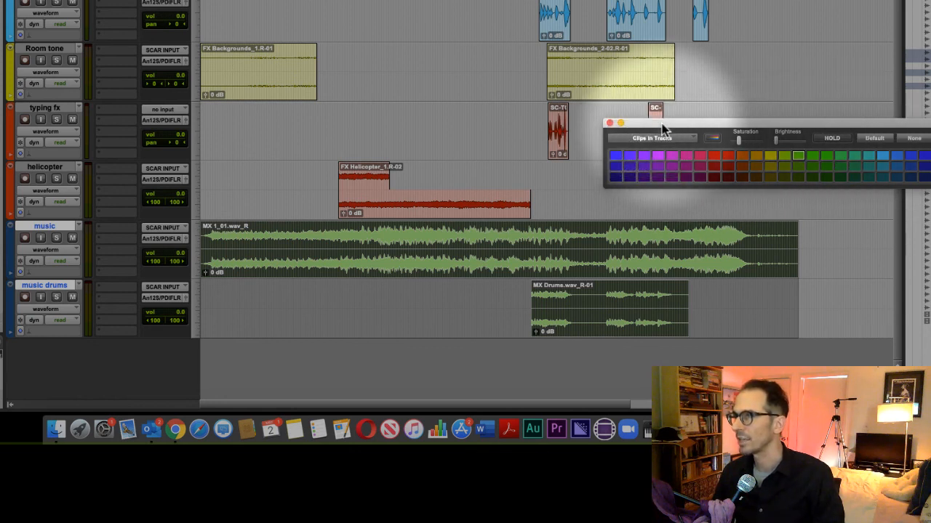
left_click(802, 155)
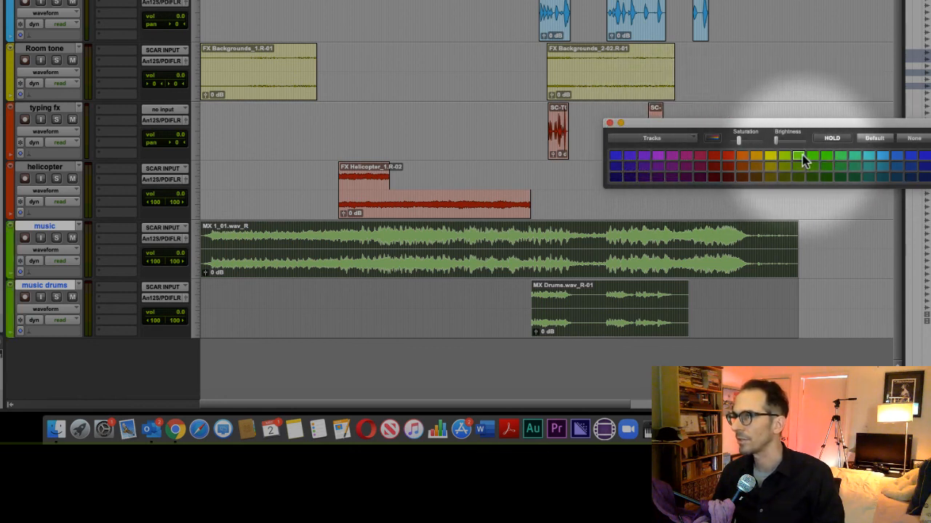
left_click(838, 233)
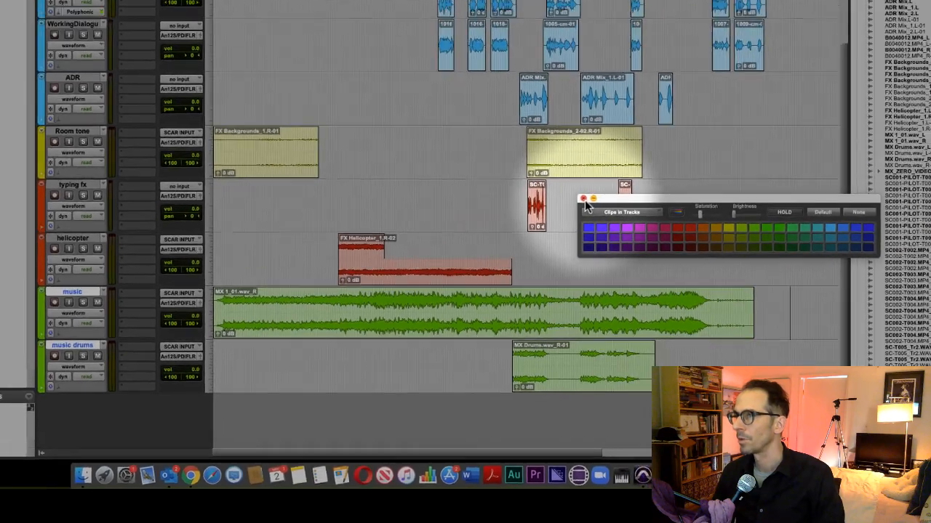
left_click(583, 200)
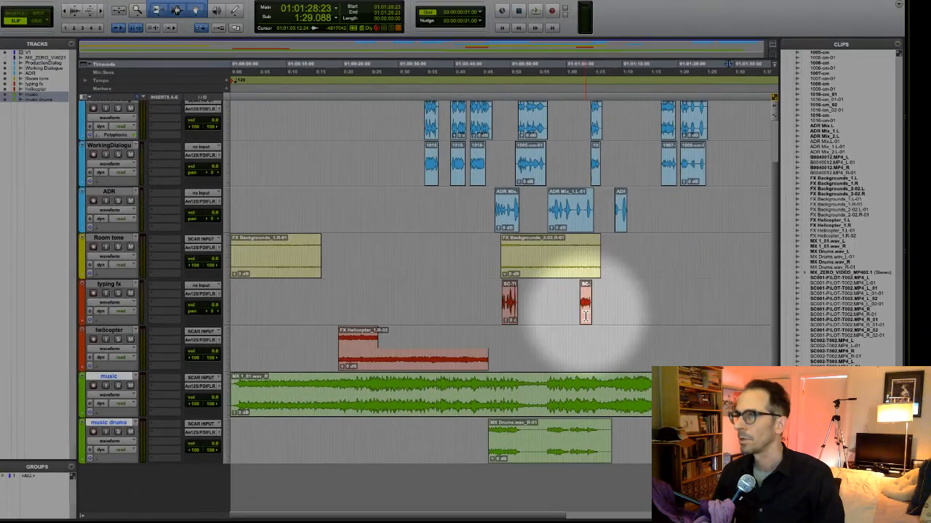
Review the color coding of the whole session, checking the Room tone, typing fx, helicopter, music and music drums tracks in turn
scroll(626, 334, "up", 3)
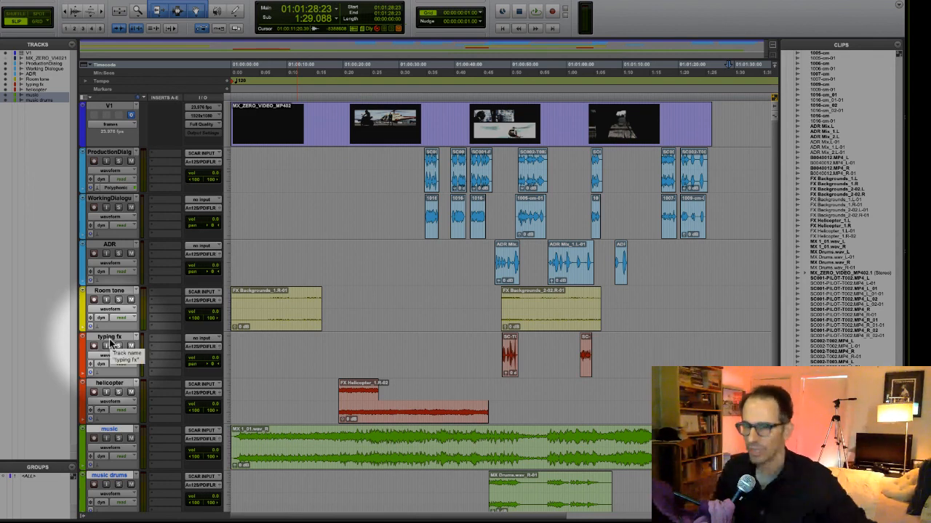
scroll(129, 340, "down", 1)
scroll(187, 355, "up", 1)
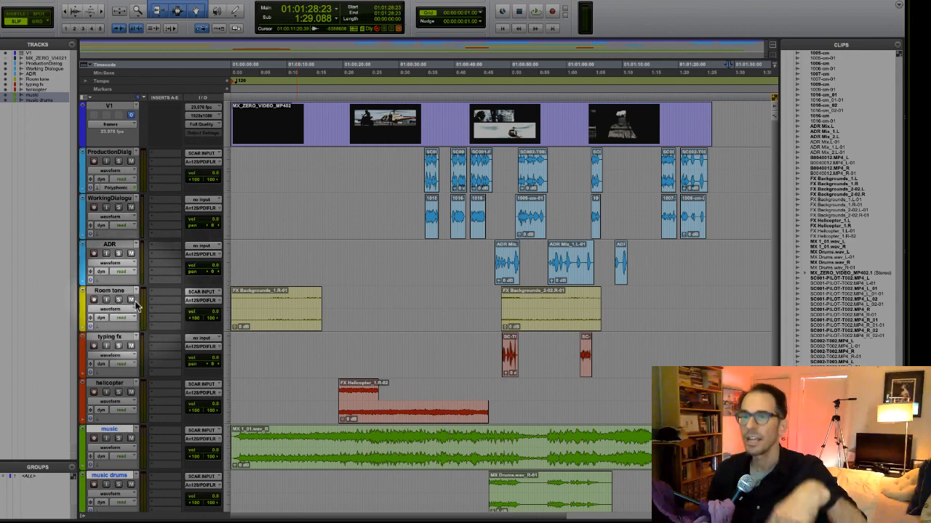
left_click(109, 291)
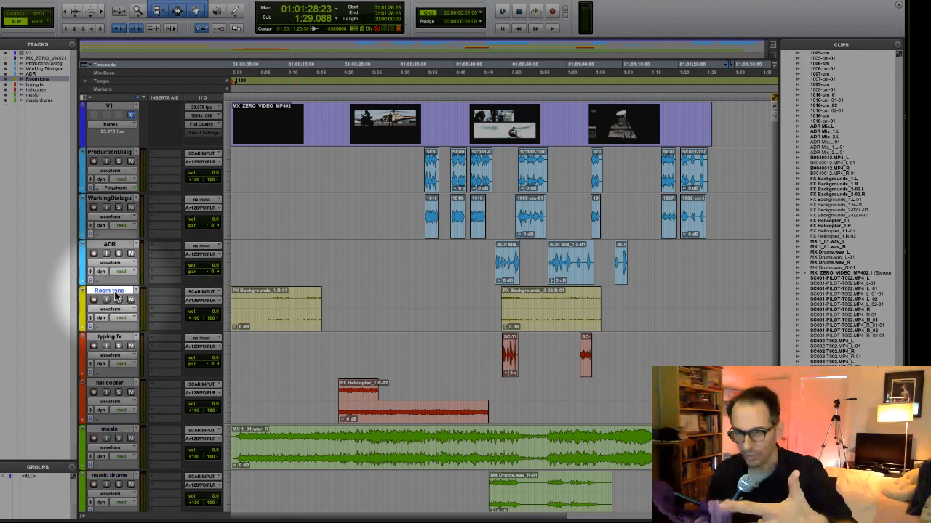
left_click(116, 339)
left_click(115, 384)
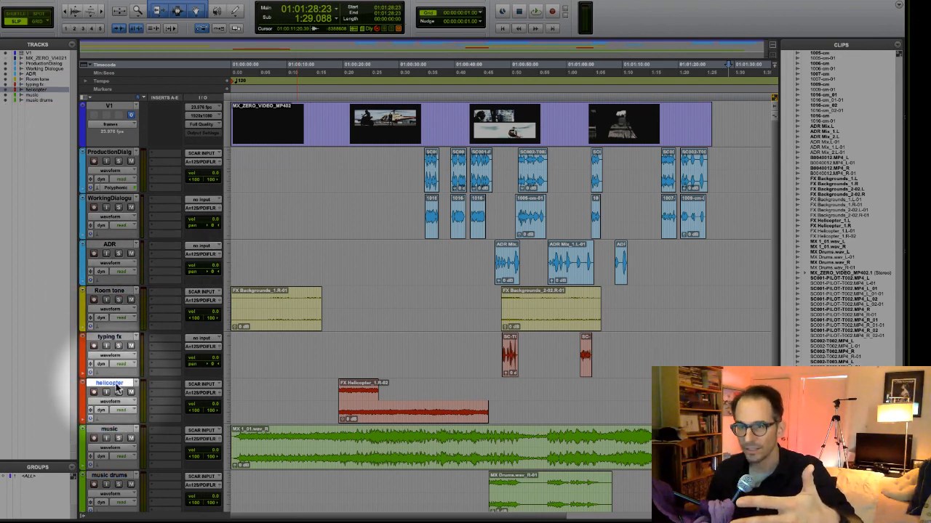
scroll(114, 387, "down", 1)
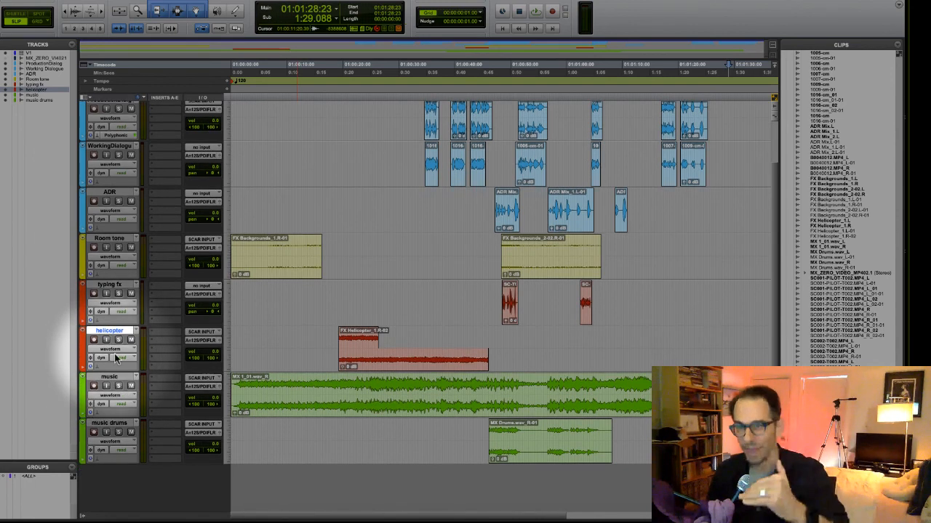
left_click(109, 377)
left_click(116, 424)
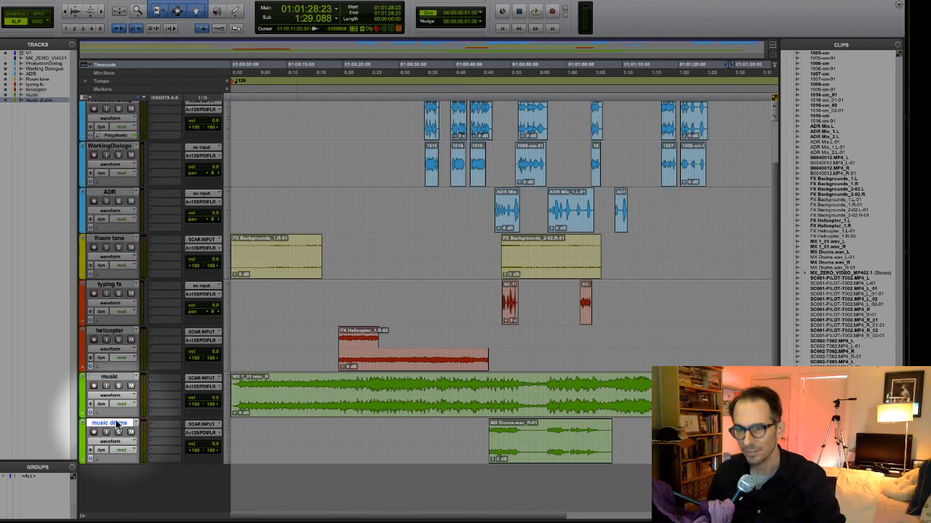
scroll(293, 374, "up", 1)
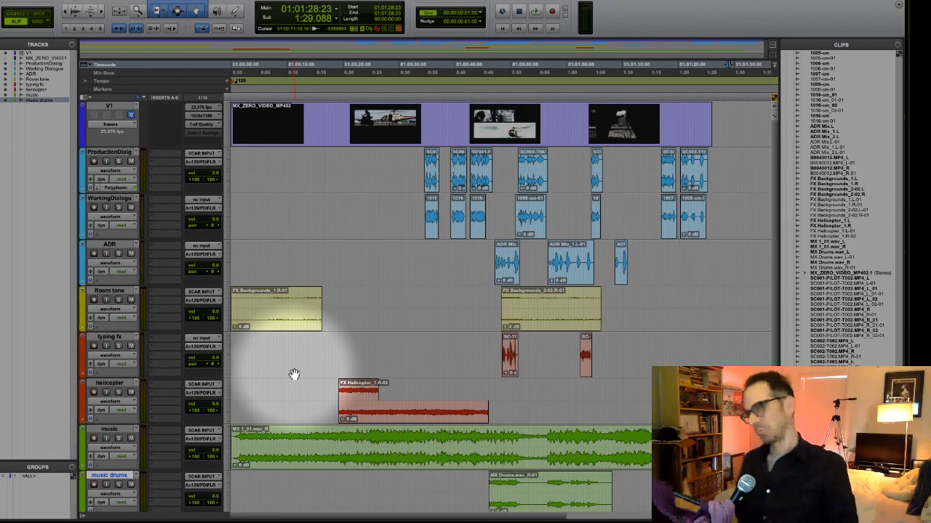